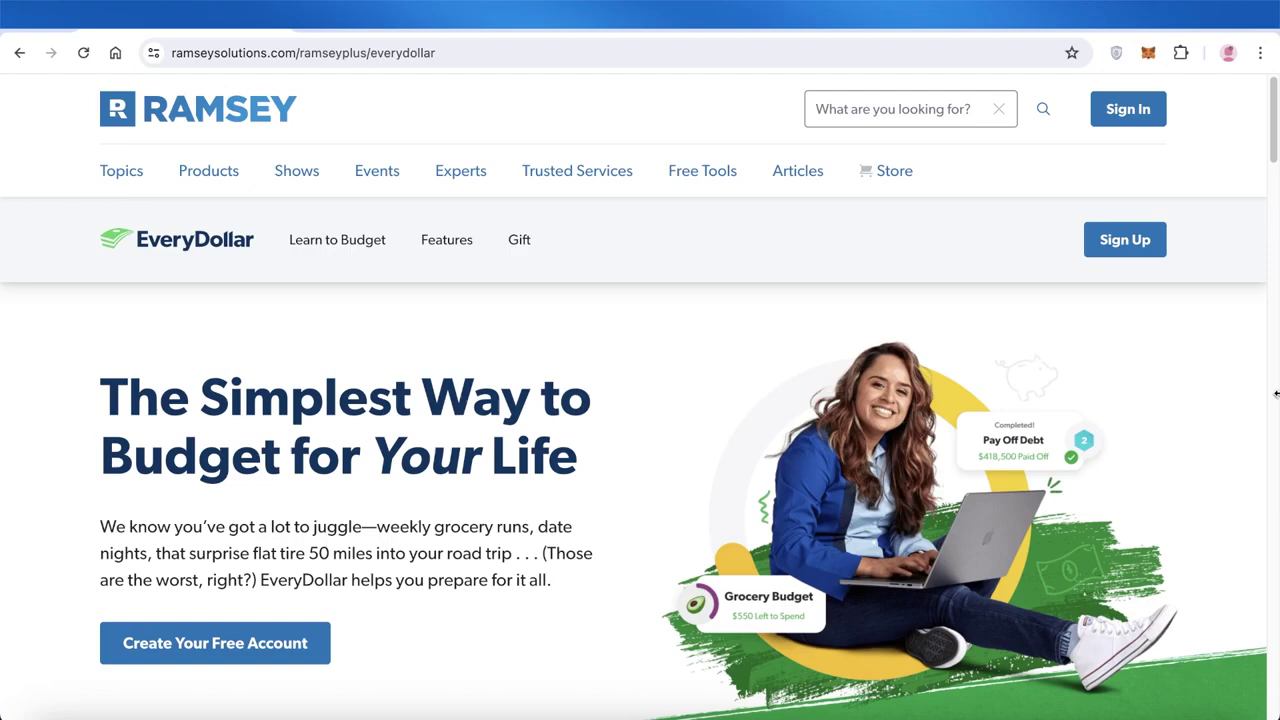
Browse the EveryDollar landing page, start a free account and enter the email address
{"action": "scroll", "coordinate": [1232, 453], "scroll_direction": "down", "scroll_amount": 5}
{"action": "scroll", "coordinate": [1227, 458], "scroll_direction": "down", "scroll_amount": 4}
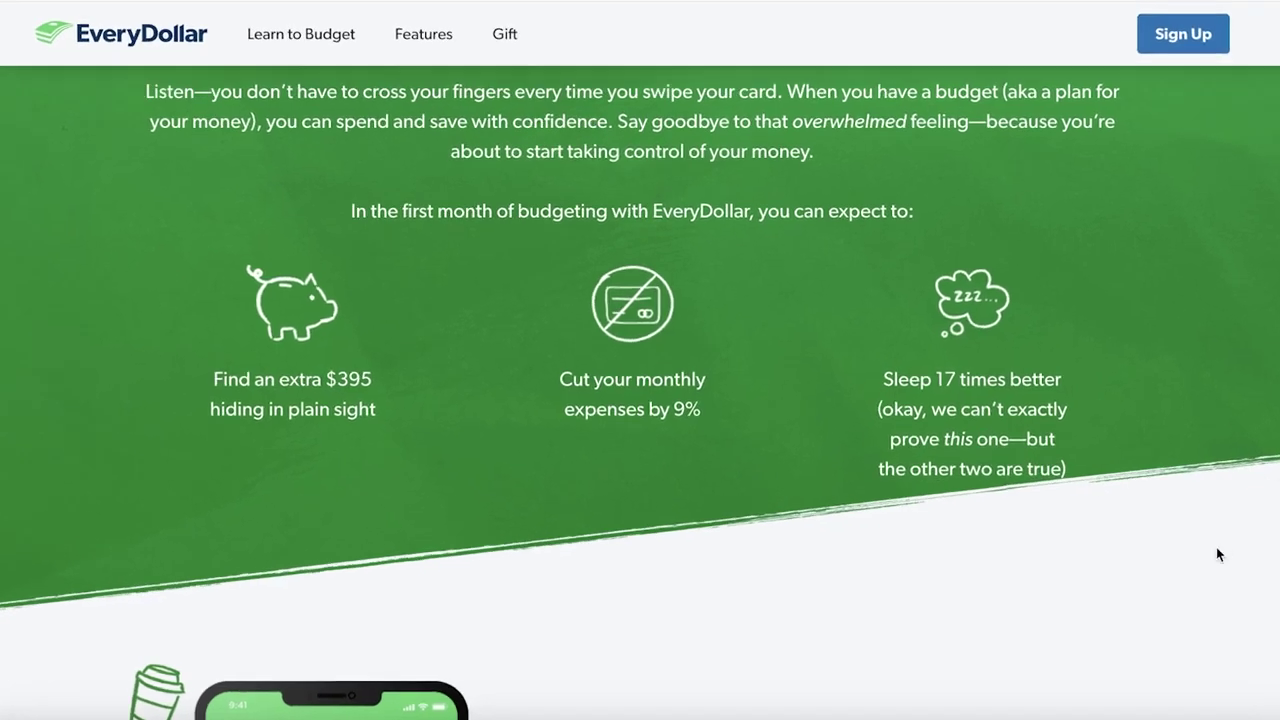
{"action": "scroll", "coordinate": [1217, 554], "scroll_direction": "down", "scroll_amount": 3}
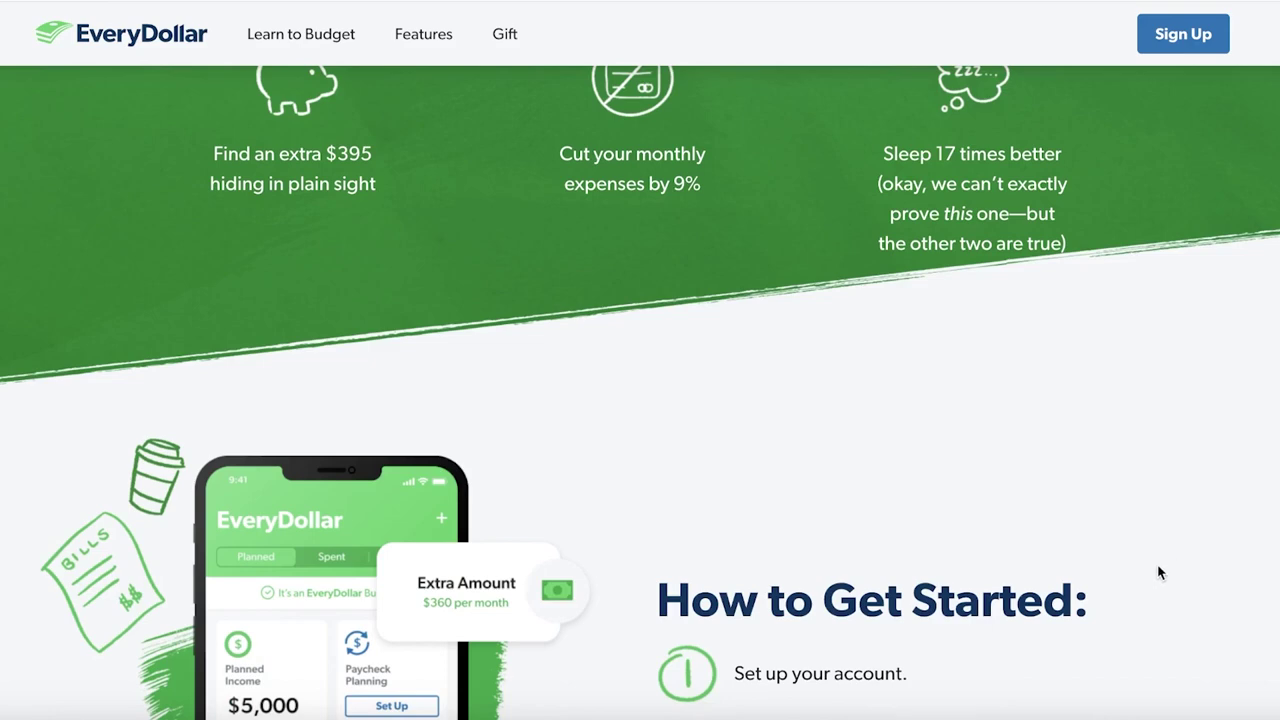
{"action": "scroll", "coordinate": [1158, 572], "scroll_direction": "down", "scroll_amount": 10}
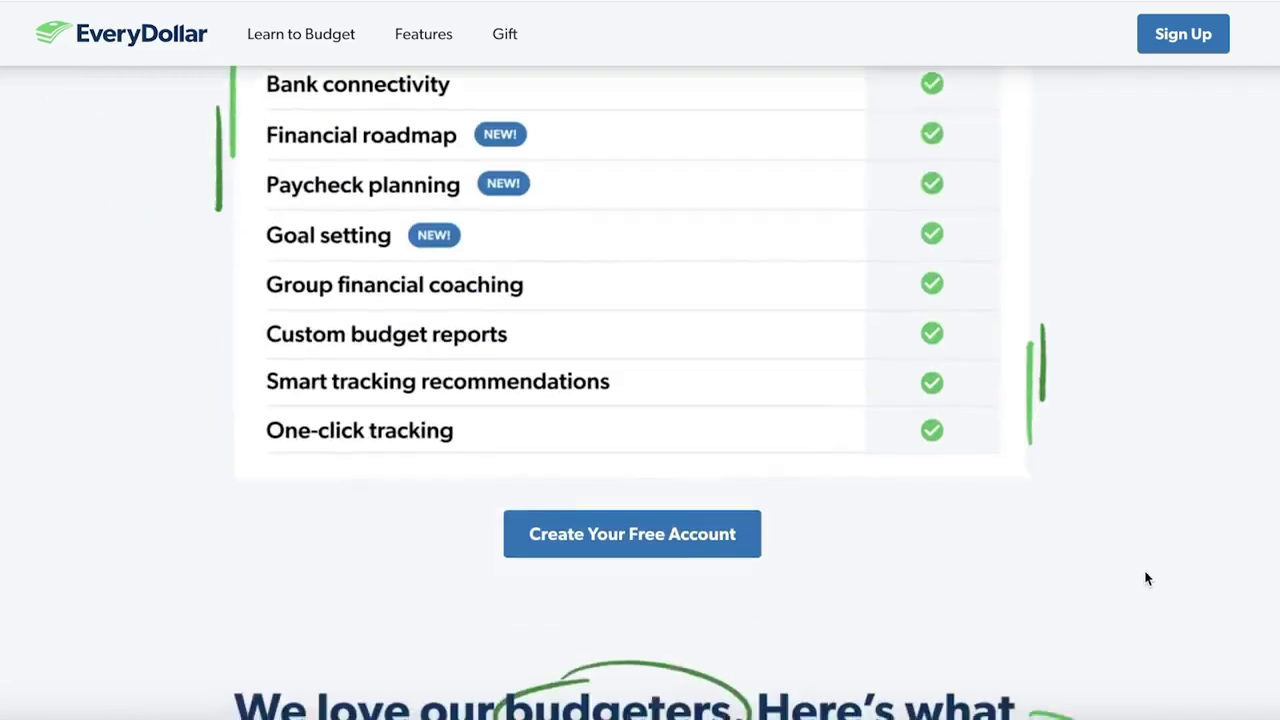
{"action": "scroll", "coordinate": [1146, 577], "scroll_direction": "down", "scroll_amount": 5}
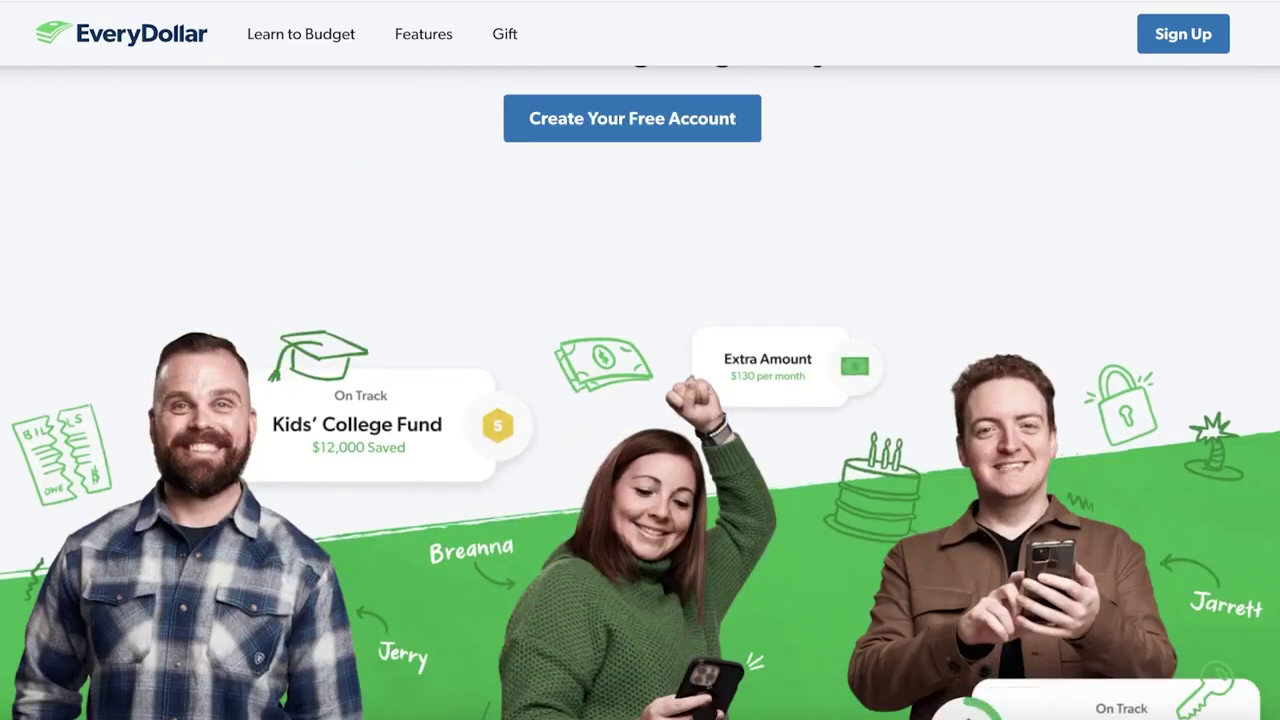
{"action": "scroll", "coordinate": [398, 196], "scroll_direction": "up", "scroll_amount": 15}
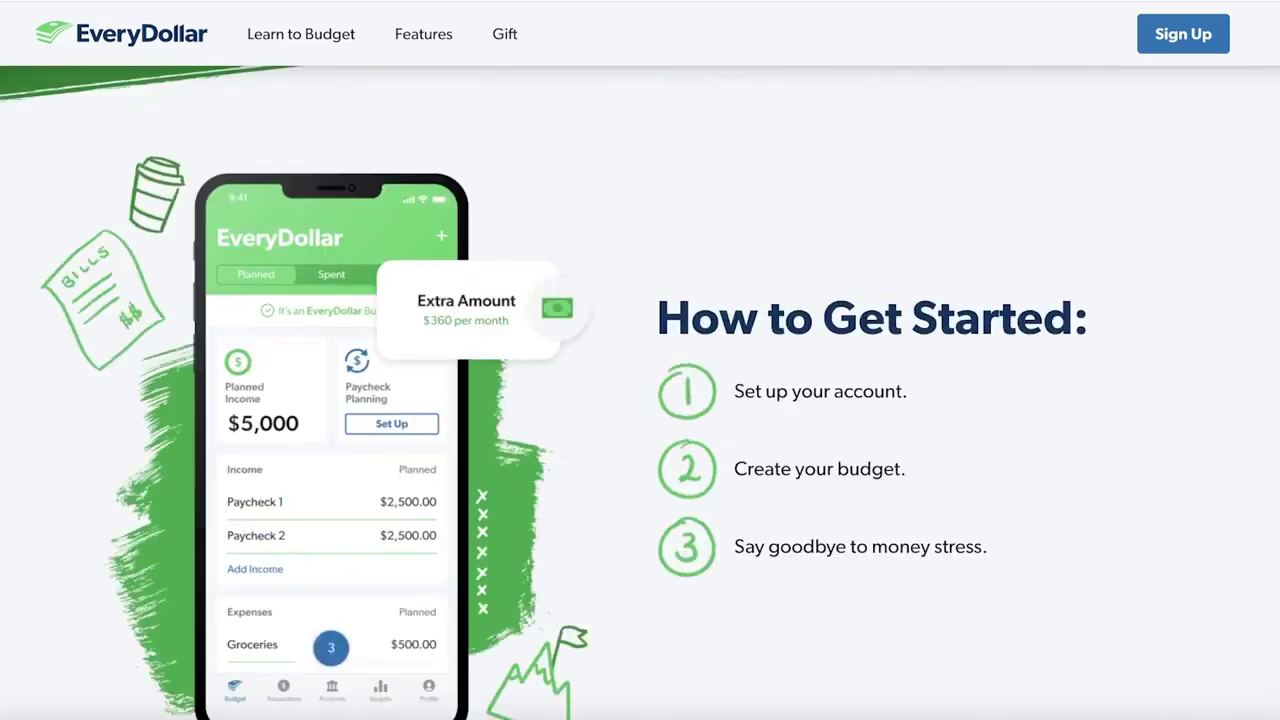
{"action": "scroll", "coordinate": [367, 366], "scroll_direction": "down", "scroll_amount": 7}
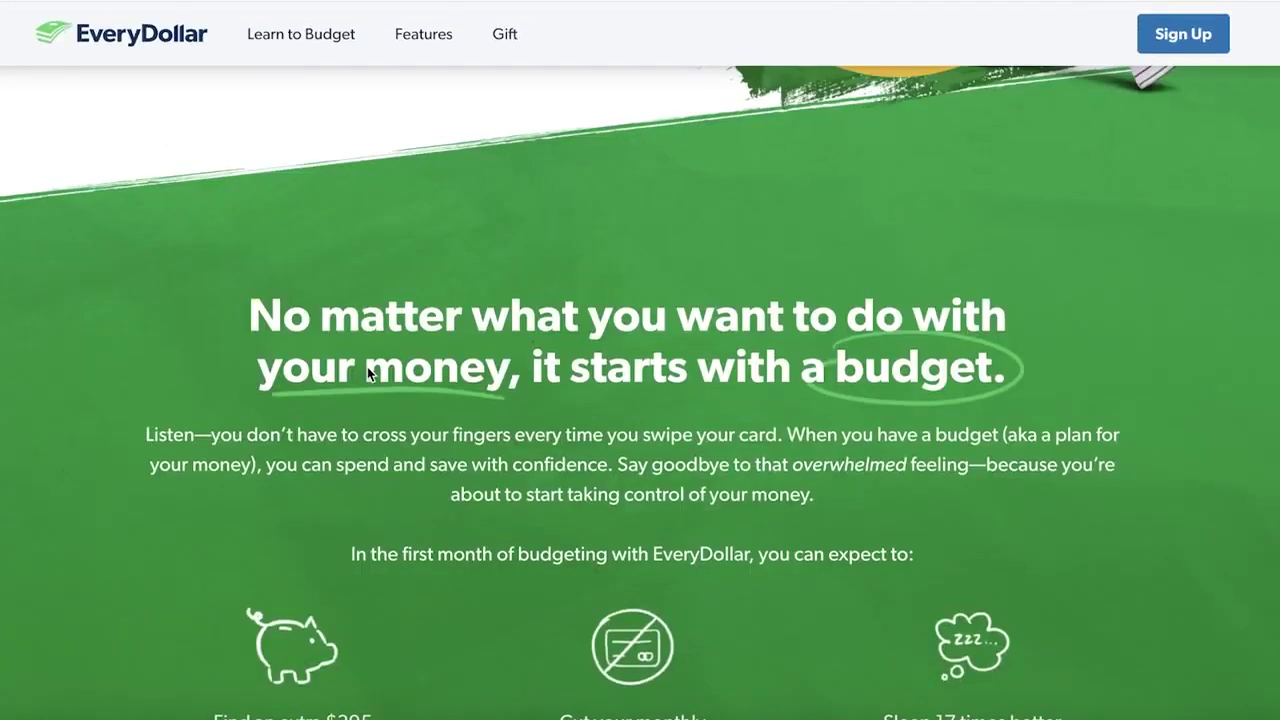
{"action": "scroll", "coordinate": [367, 366], "scroll_direction": "up", "scroll_amount": 7}
{"action": "left_click", "coordinate": [198, 630]}
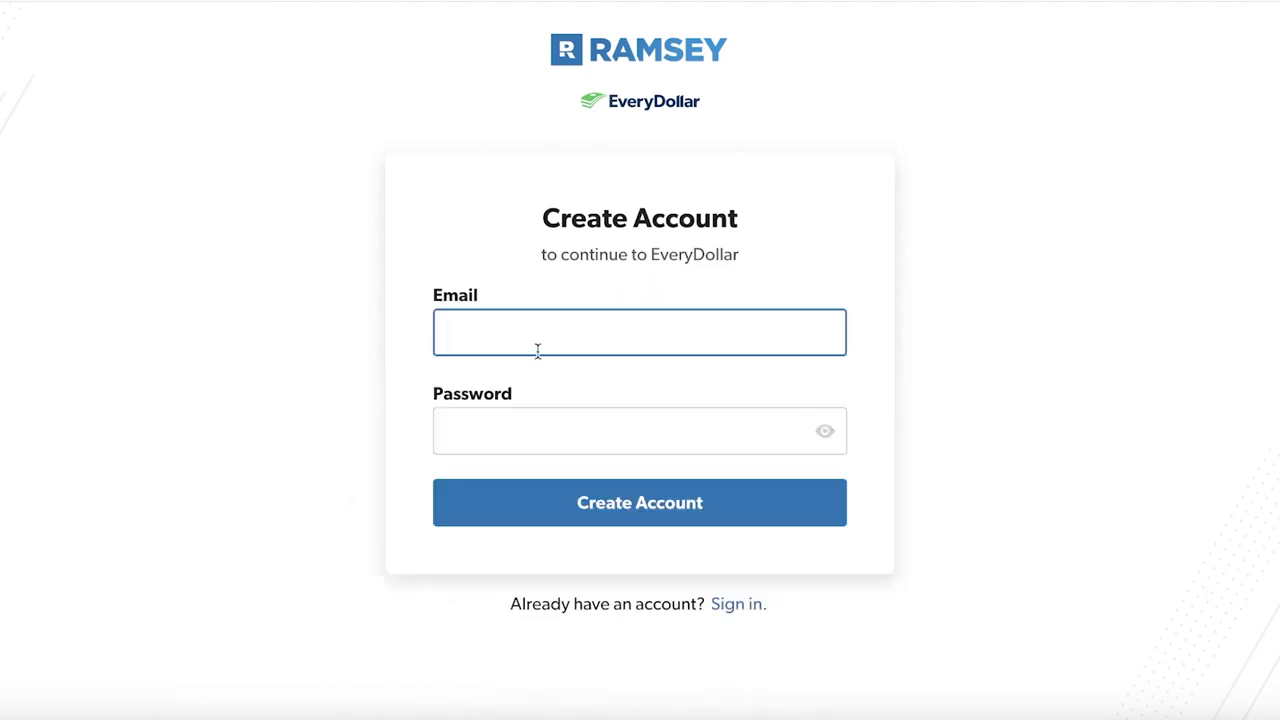
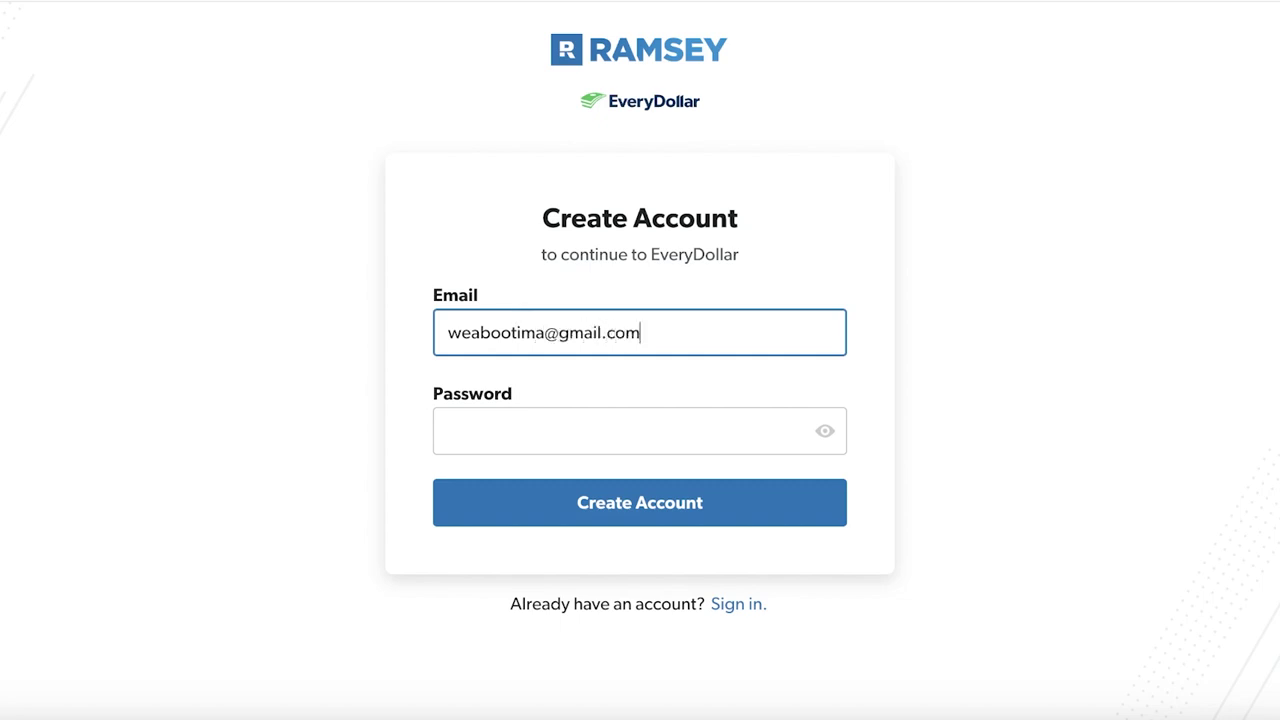
Fill in the saved password, submit the account, then go to Sign In after the error
{"action": "left_click", "coordinate": [489, 440]}
{"action": "left_click", "coordinate": [588, 478]}
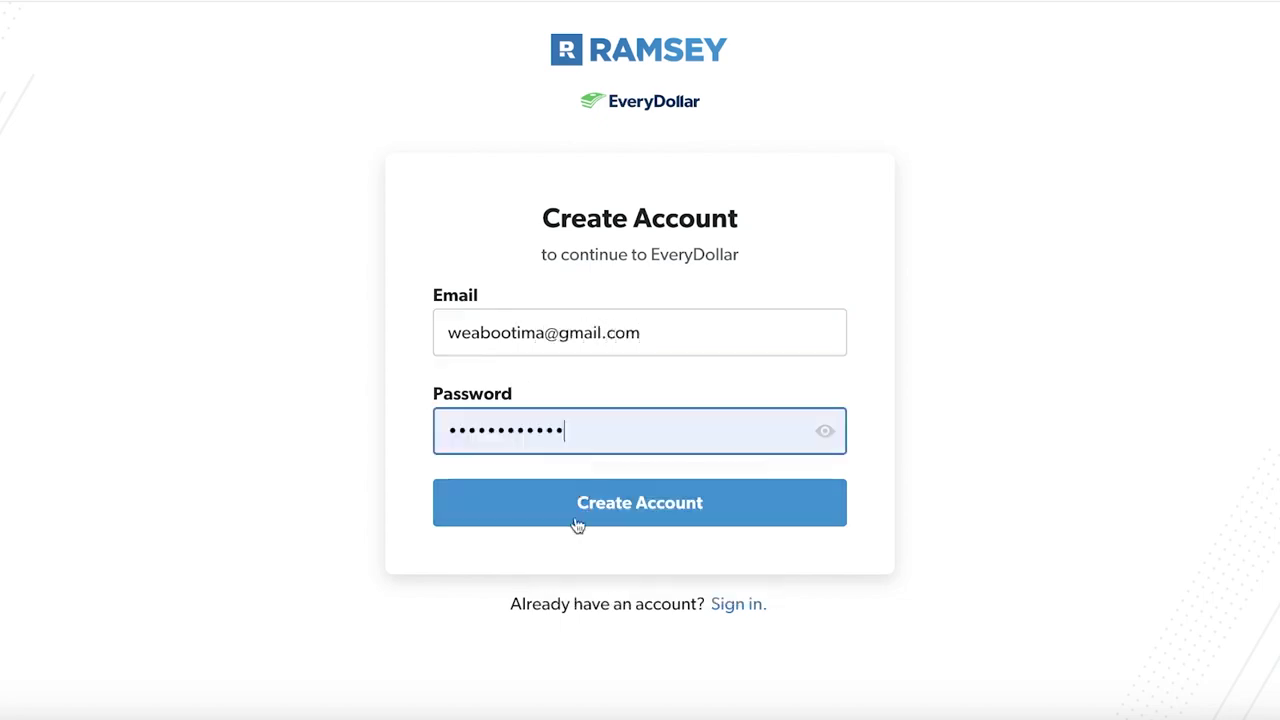
{"action": "left_click", "coordinate": [575, 516]}
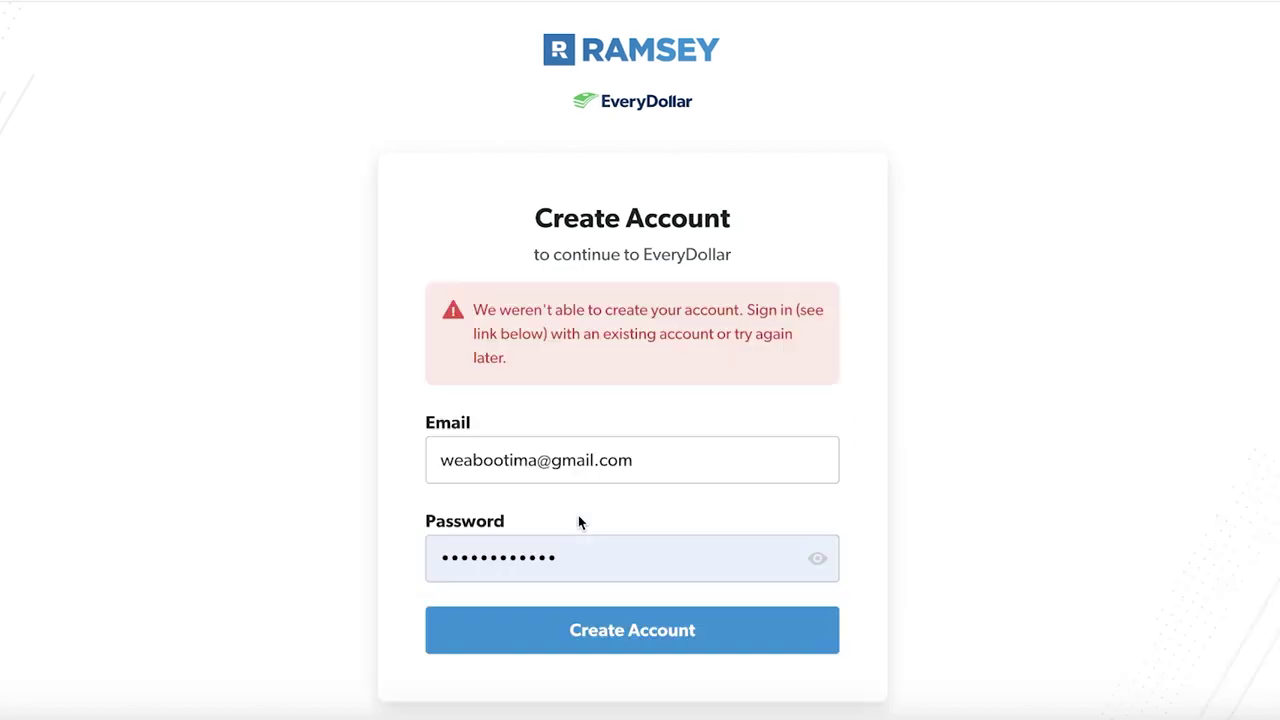
{"action": "left_click", "coordinate": [729, 694]}
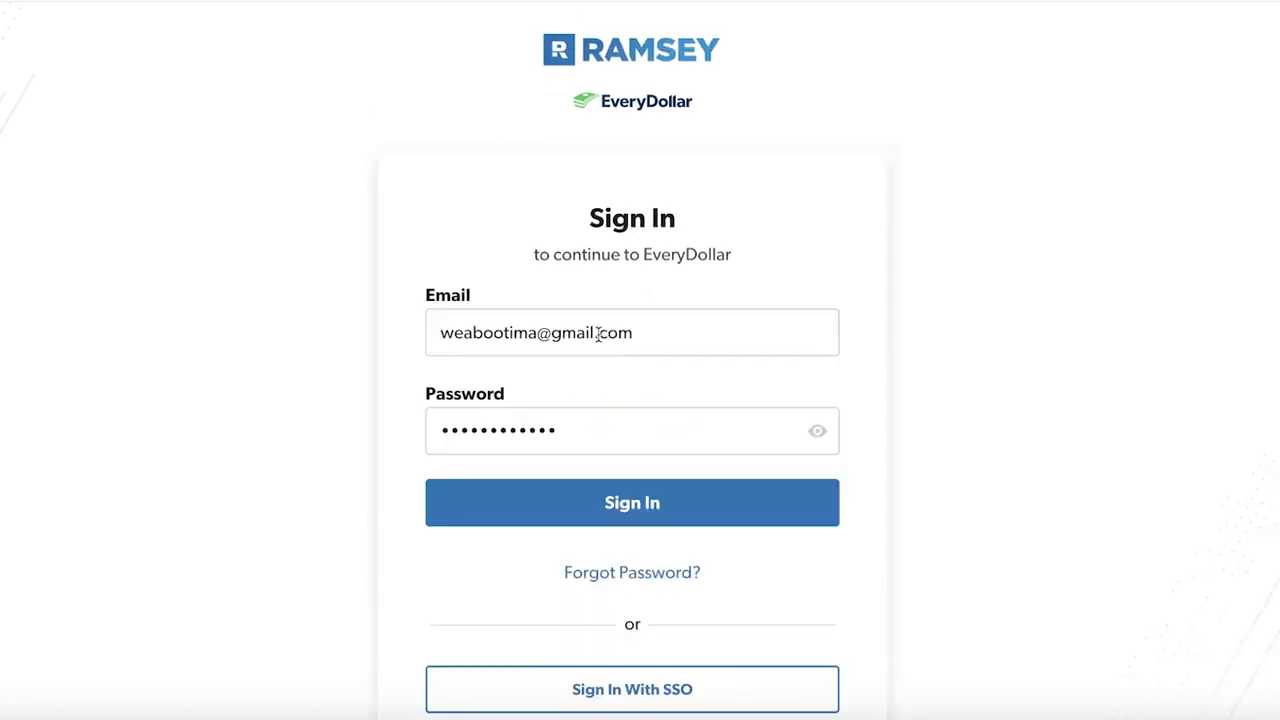
Sign in with the filled-in credentials and glance at the list of budget months
{"action": "left_click", "coordinate": [640, 506]}
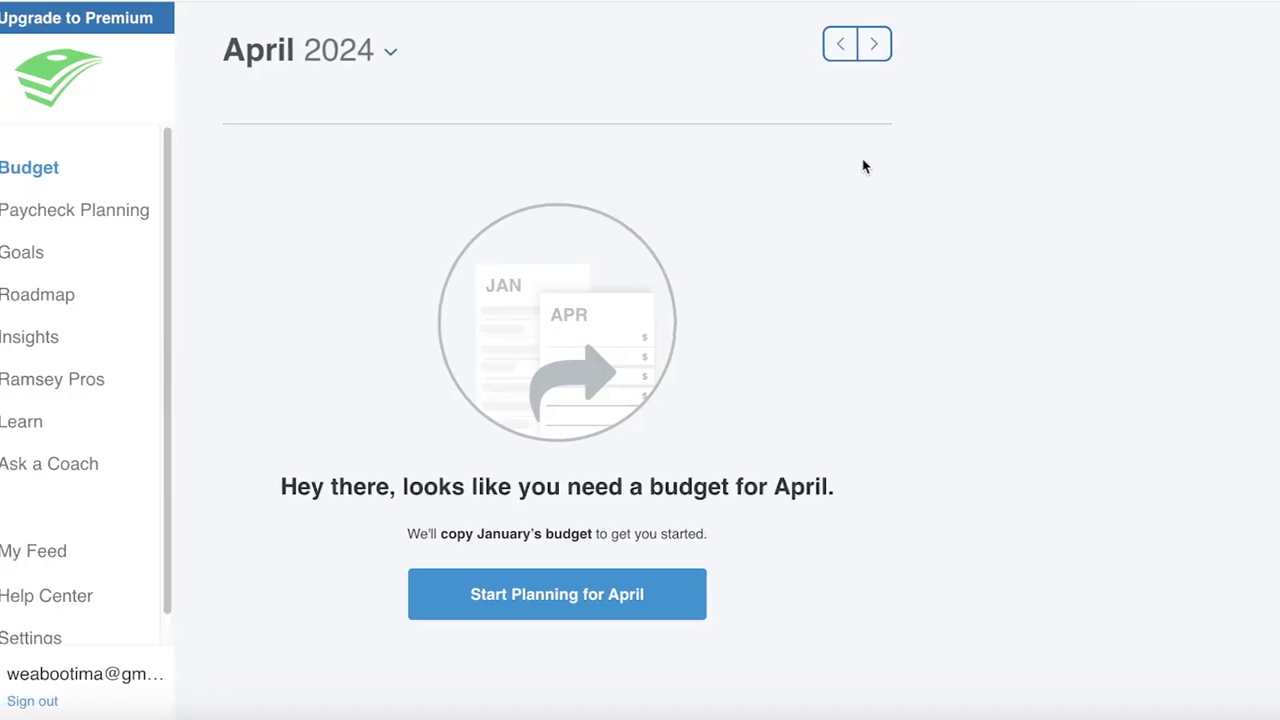
{"action": "left_click", "coordinate": [350, 74]}
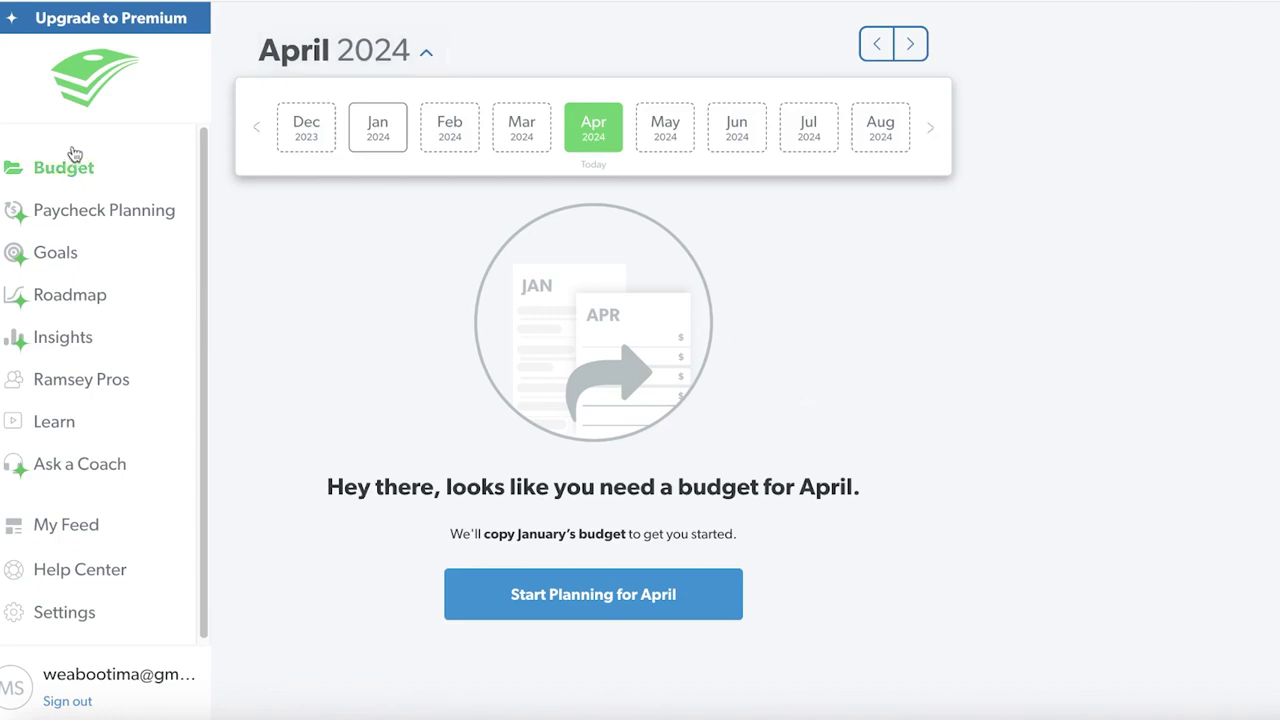
{"action": "left_click", "coordinate": [78, 189]}
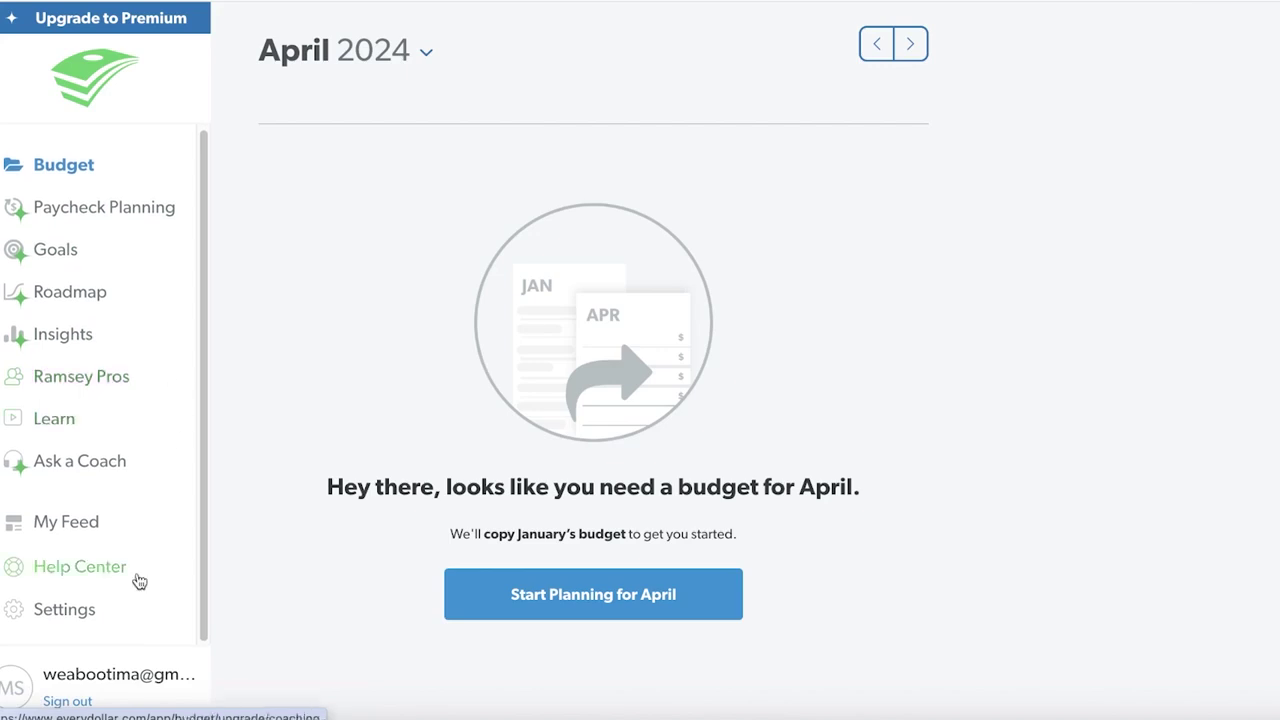
Visit Settings, My Feed, Learn and Ramsey Pros, then return to the April 2024 budget
{"action": "left_click", "coordinate": [88, 606]}
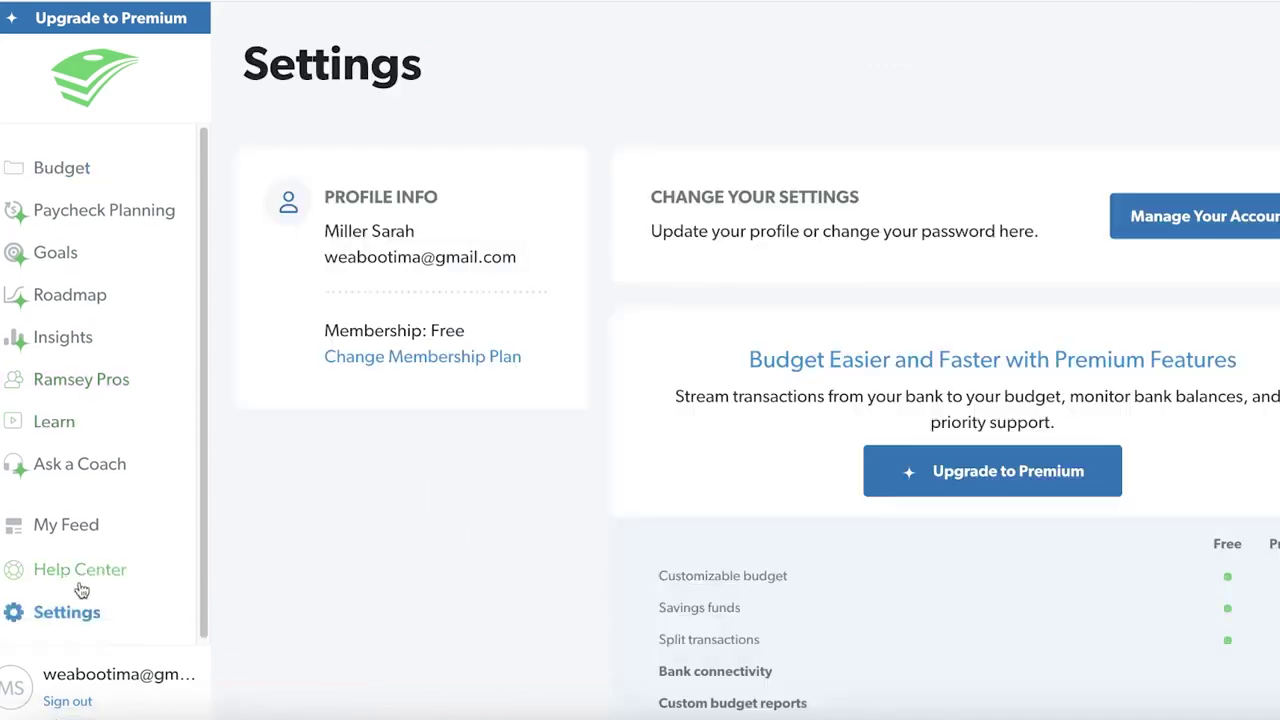
{"action": "left_click", "coordinate": [73, 515]}
{"action": "left_click", "coordinate": [70, 497]}
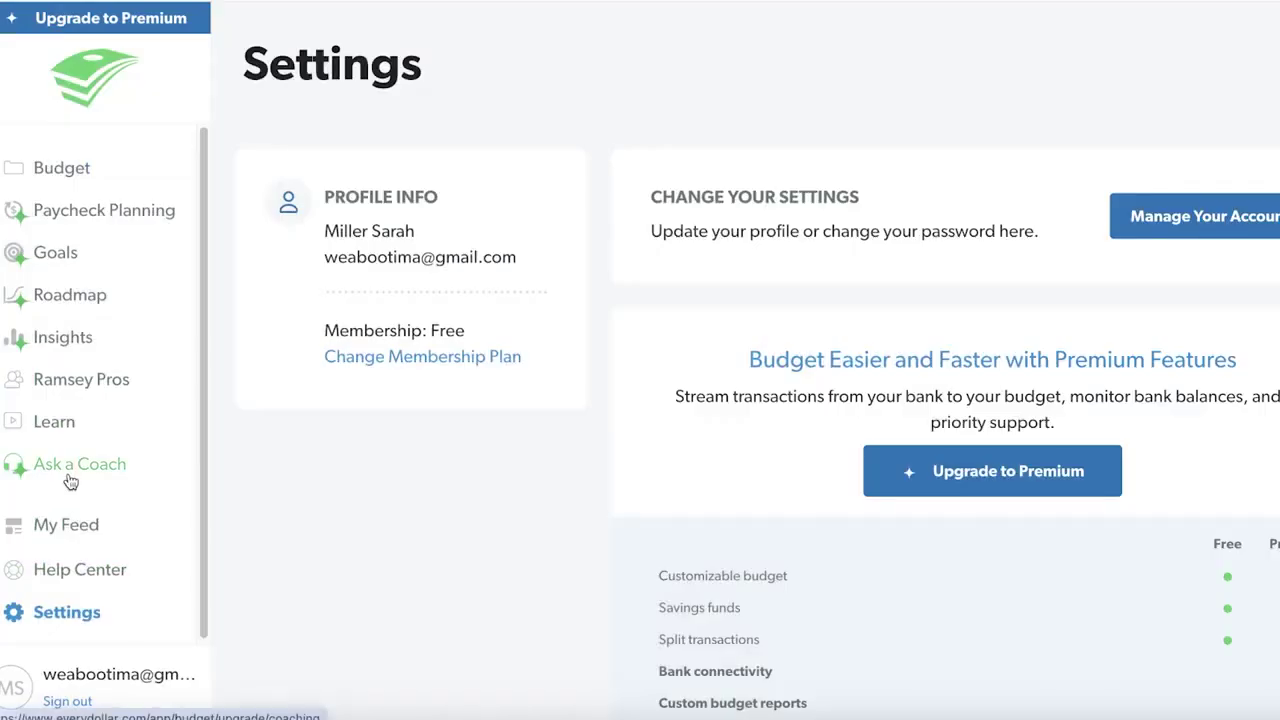
{"action": "left_click", "coordinate": [49, 421]}
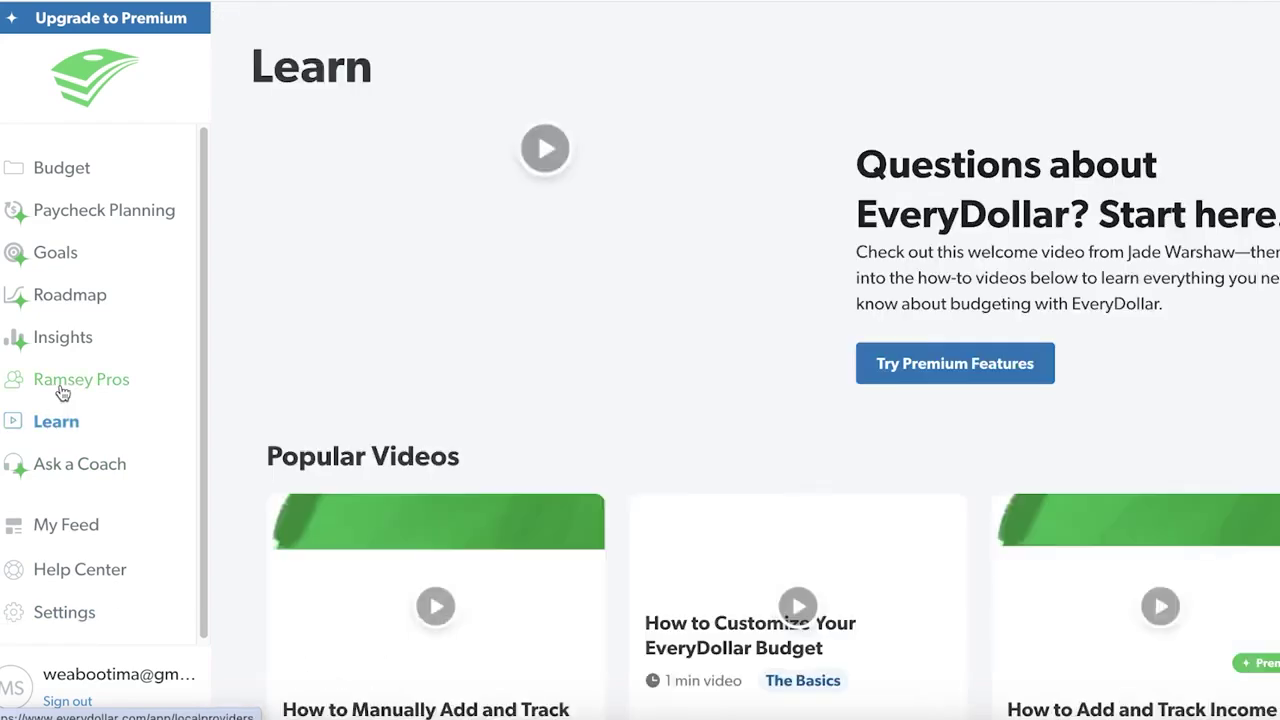
{"action": "left_click", "coordinate": [62, 386]}
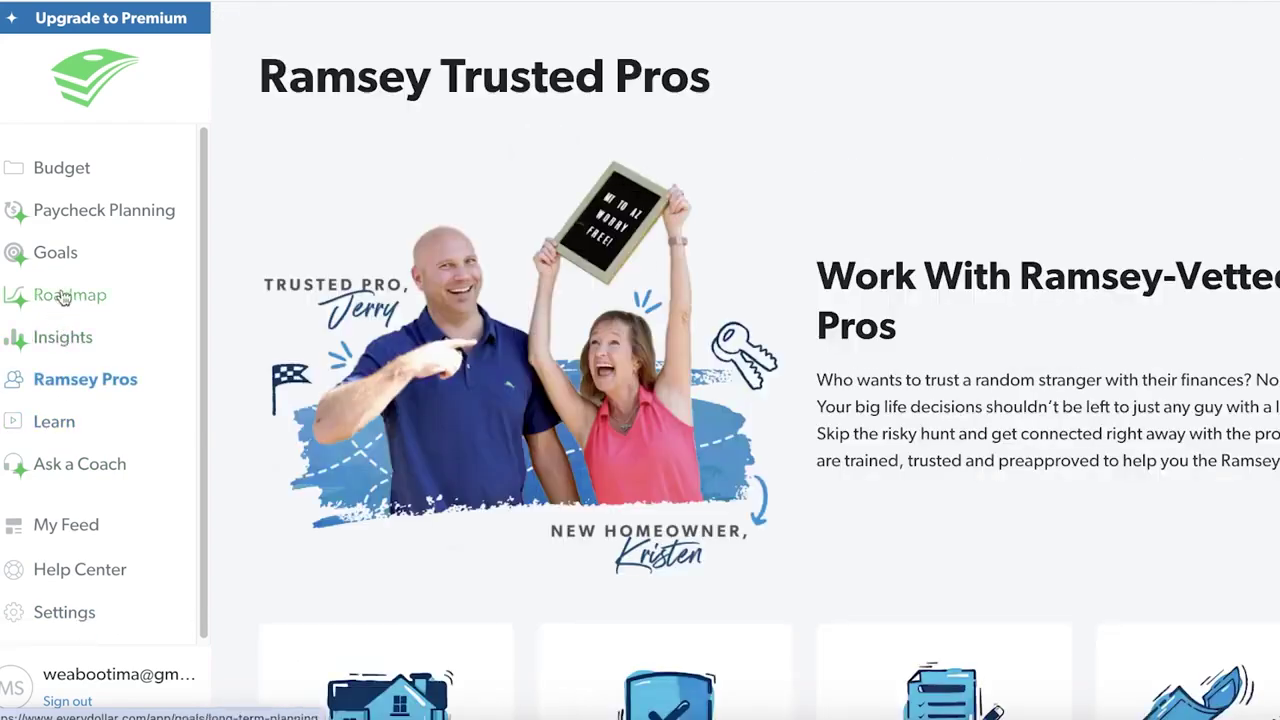
{"action": "left_click", "coordinate": [37, 188]}
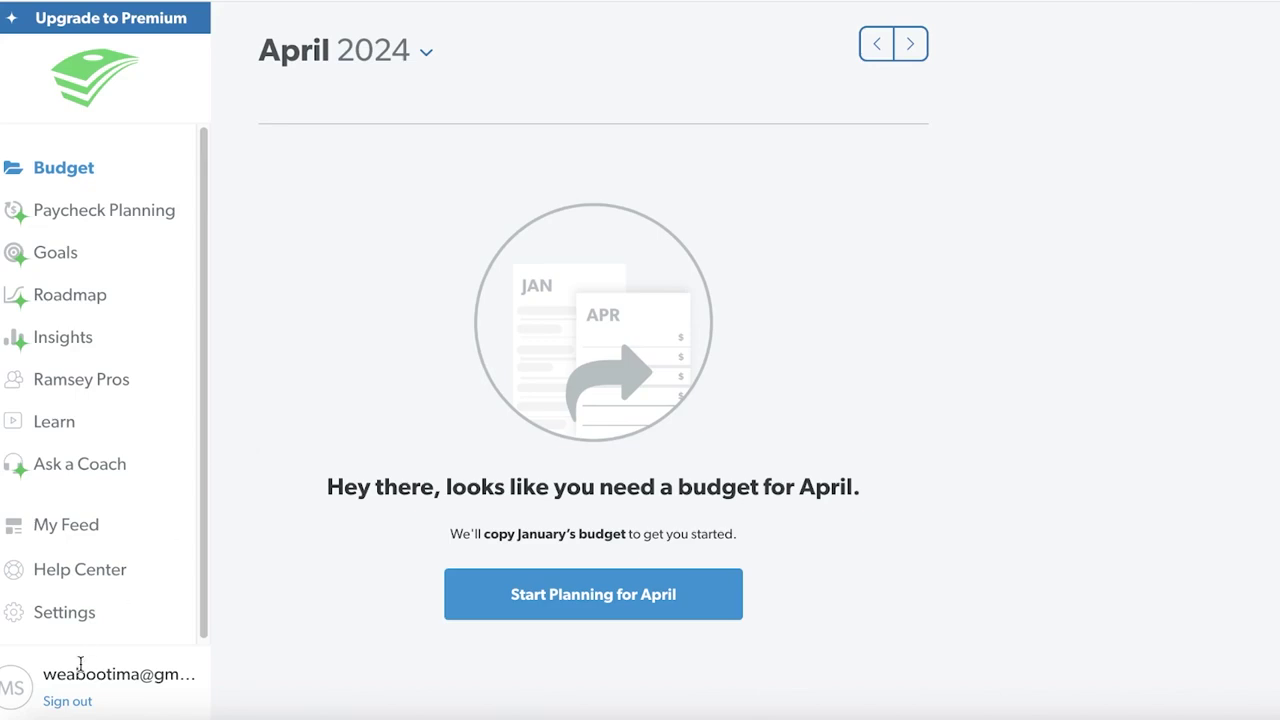
From Settings, view the Upgrade to Premium offer and its $79.99 yearly 14-day-trial checkout
{"action": "left_click", "coordinate": [40, 614]}
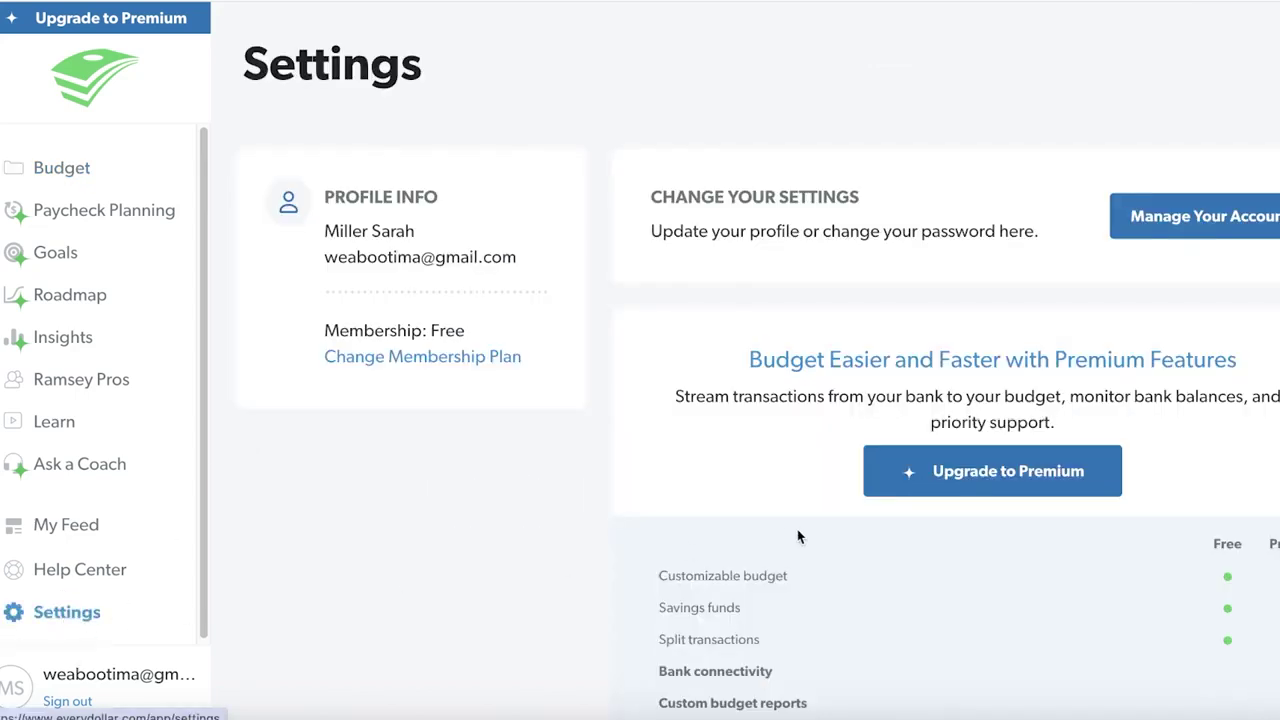
{"action": "left_click", "coordinate": [1008, 477]}
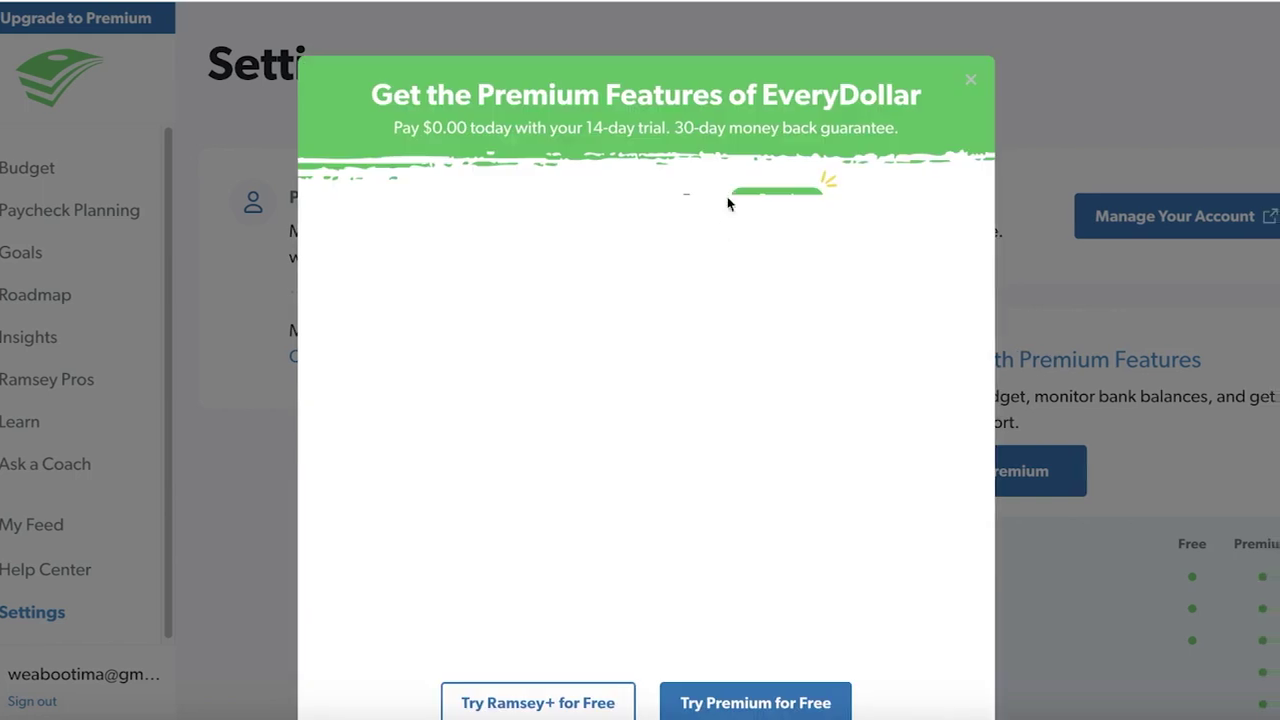
{"action": "scroll", "coordinate": [806, 177], "scroll_direction": "down", "scroll_amount": 2}
{"action": "scroll", "coordinate": [785, 222], "scroll_direction": "up", "scroll_amount": 1}
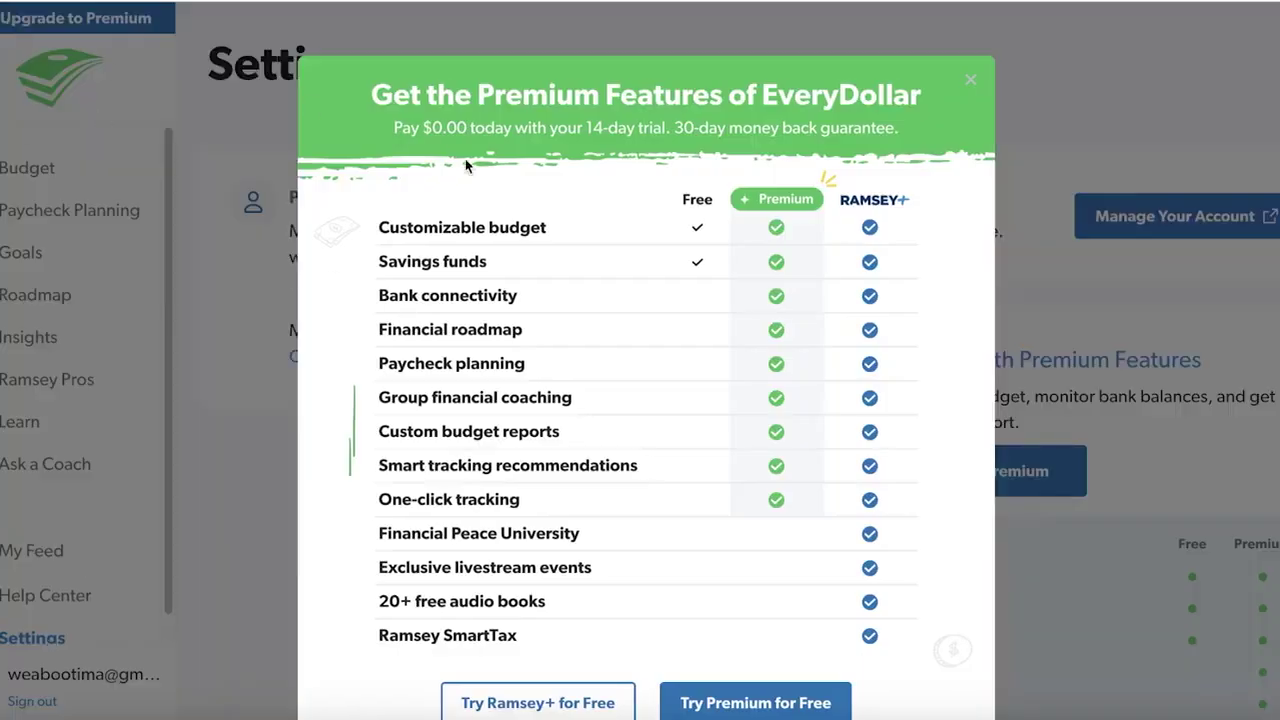
Dismiss the premium offer, return to April 2024 and create its budget from January's
{"action": "left_click", "coordinate": [977, 80]}
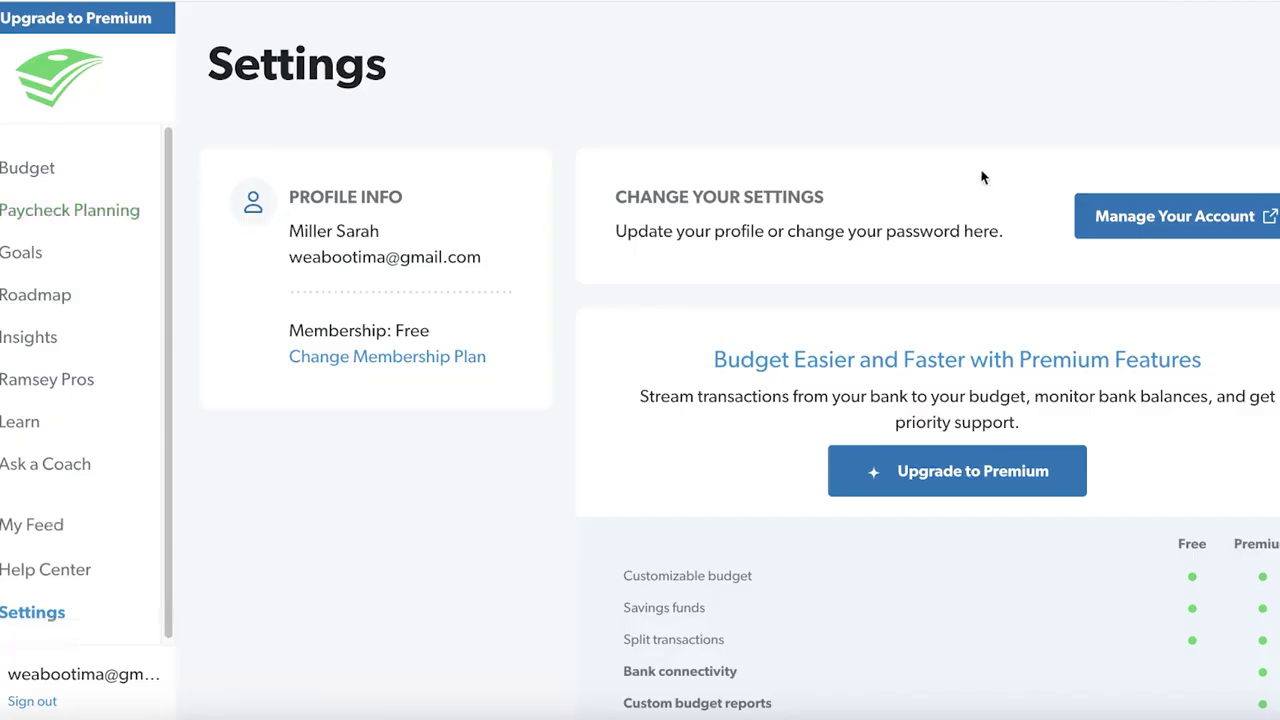
{"action": "left_click", "coordinate": [109, 186]}
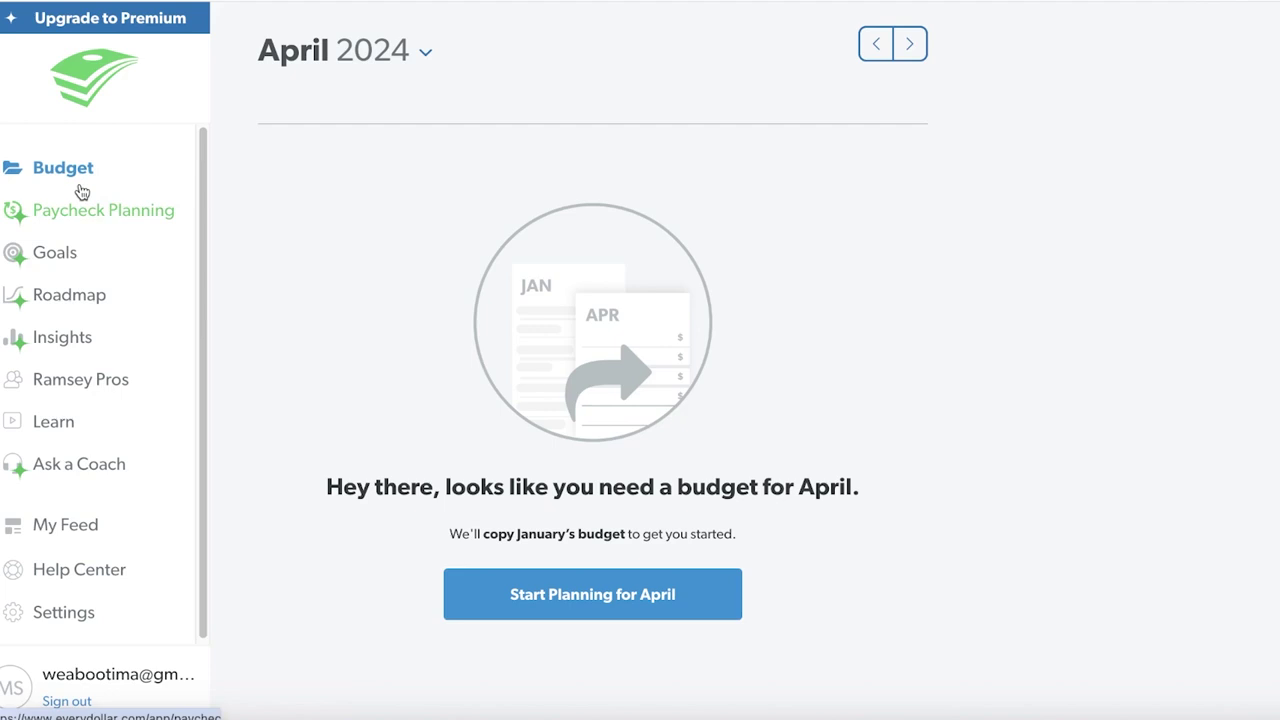
{"action": "left_click", "coordinate": [631, 614]}
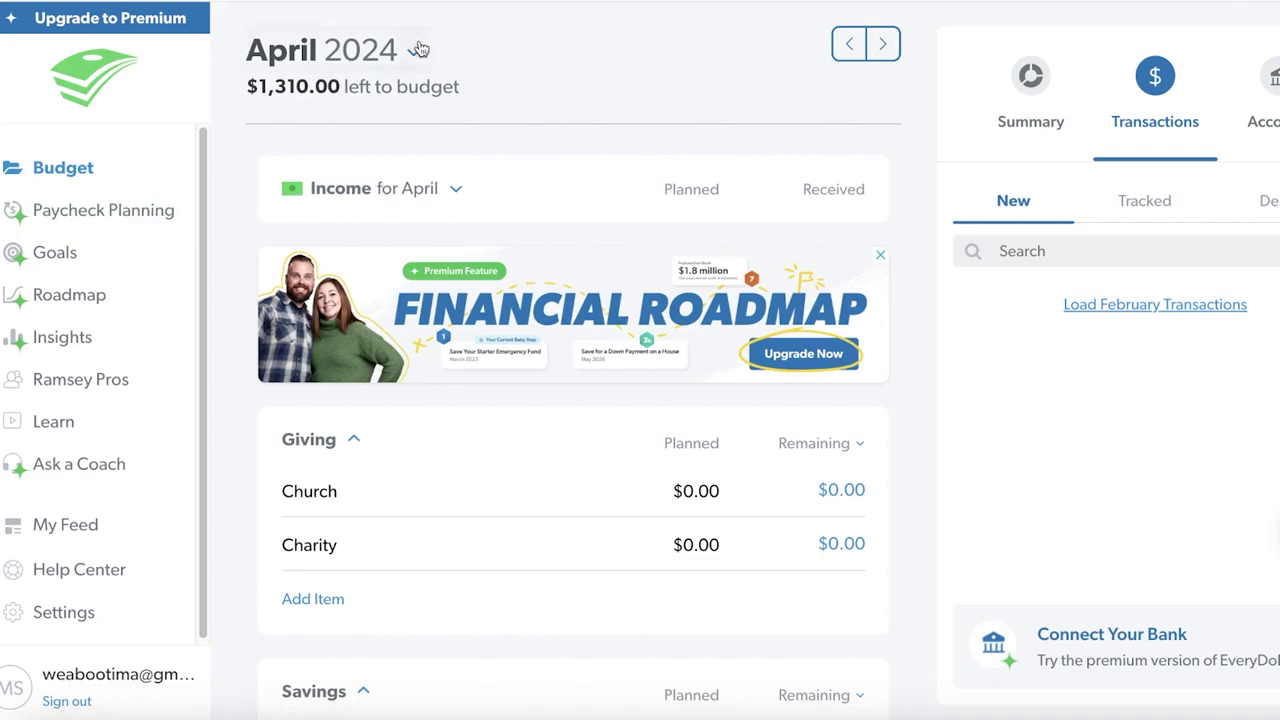
{"action": "scroll", "coordinate": [414, 134], "scroll_direction": "down", "scroll_amount": 20}
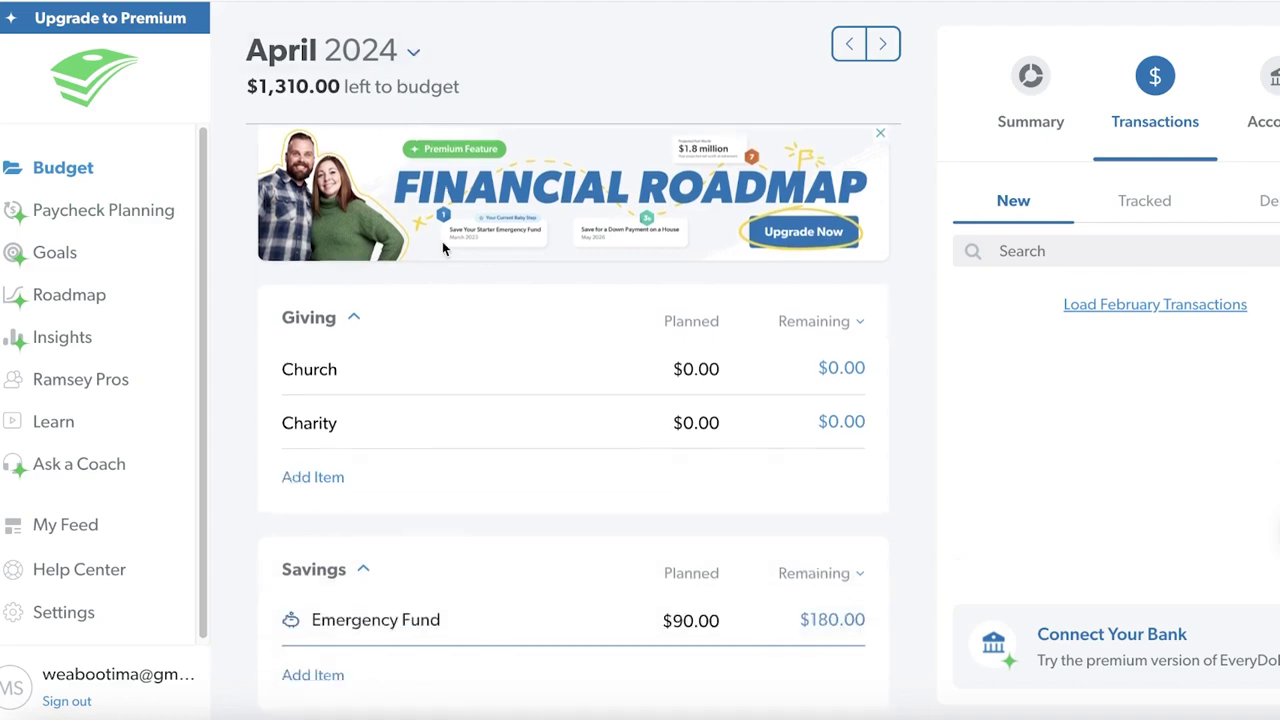
{"action": "scroll", "coordinate": [461, 320], "scroll_direction": "down", "scroll_amount": 1}
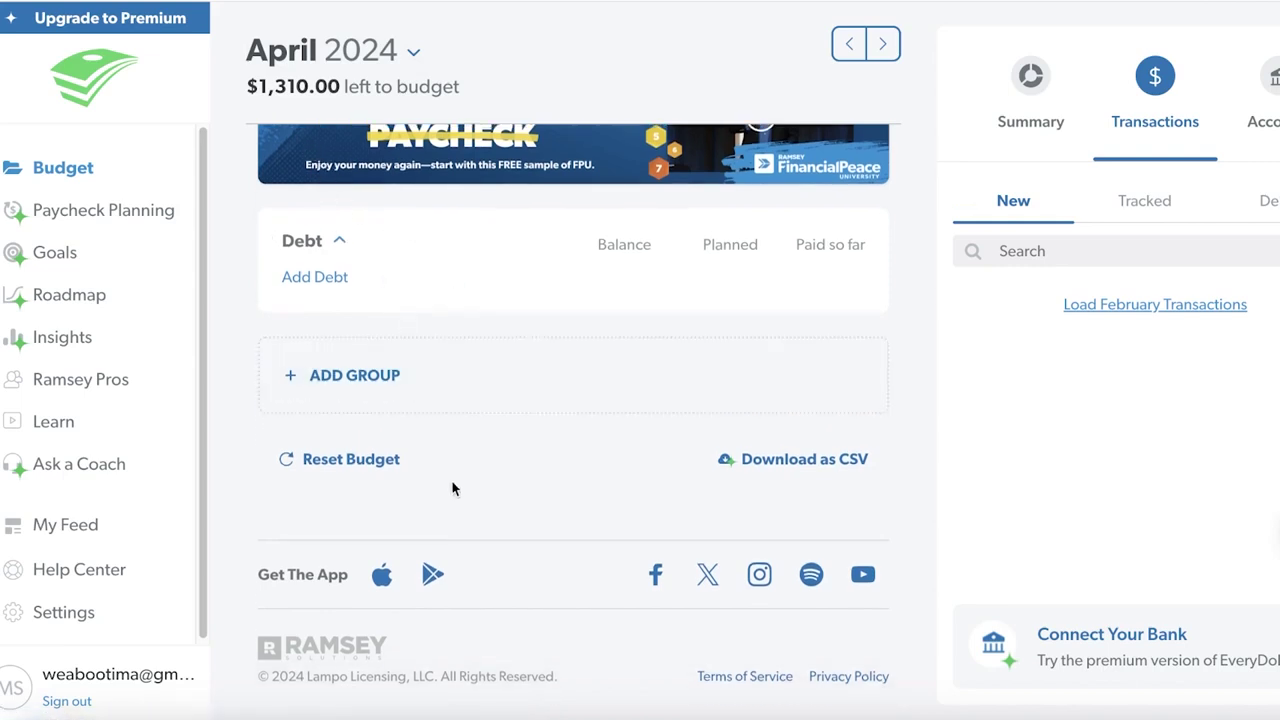
{"action": "scroll", "coordinate": [445, 495], "scroll_direction": "up", "scroll_amount": 5}
{"action": "scroll", "coordinate": [445, 504], "scroll_direction": "up", "scroll_amount": 10}
Go to May 2024 and start its budget as a copy of April's
{"action": "left_click", "coordinate": [884, 44]}
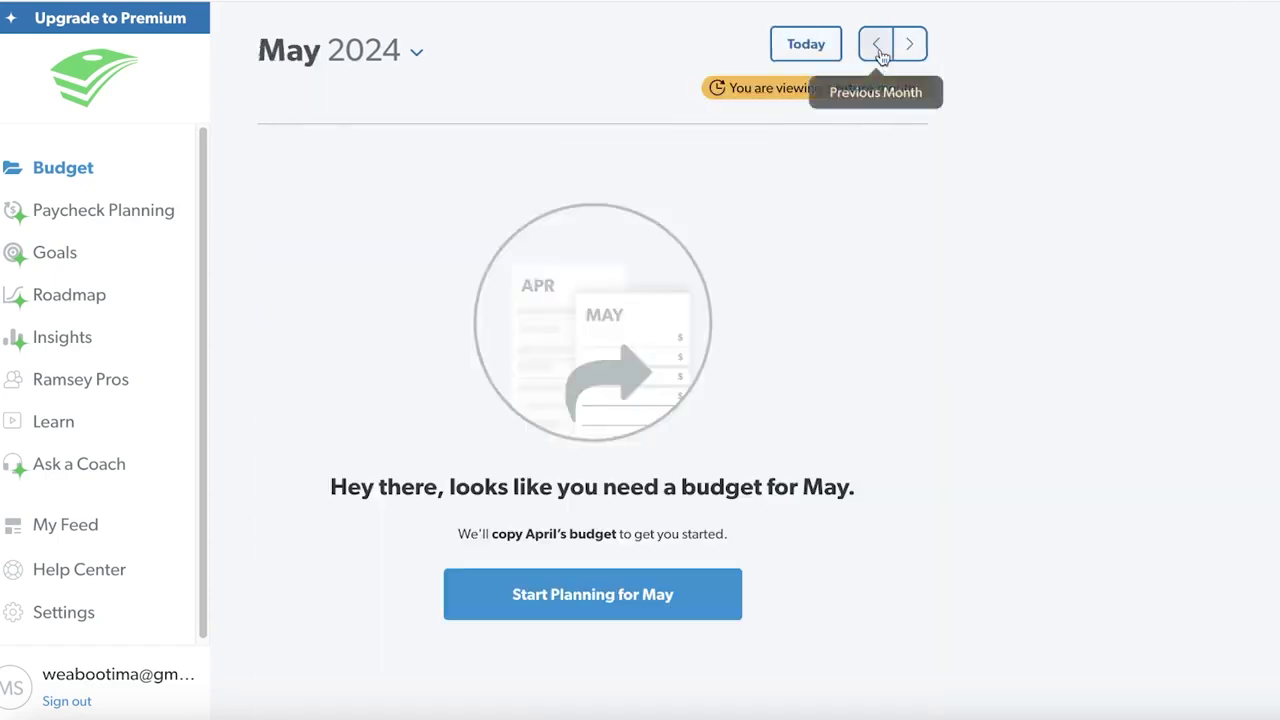
{"action": "left_click", "coordinate": [590, 588]}
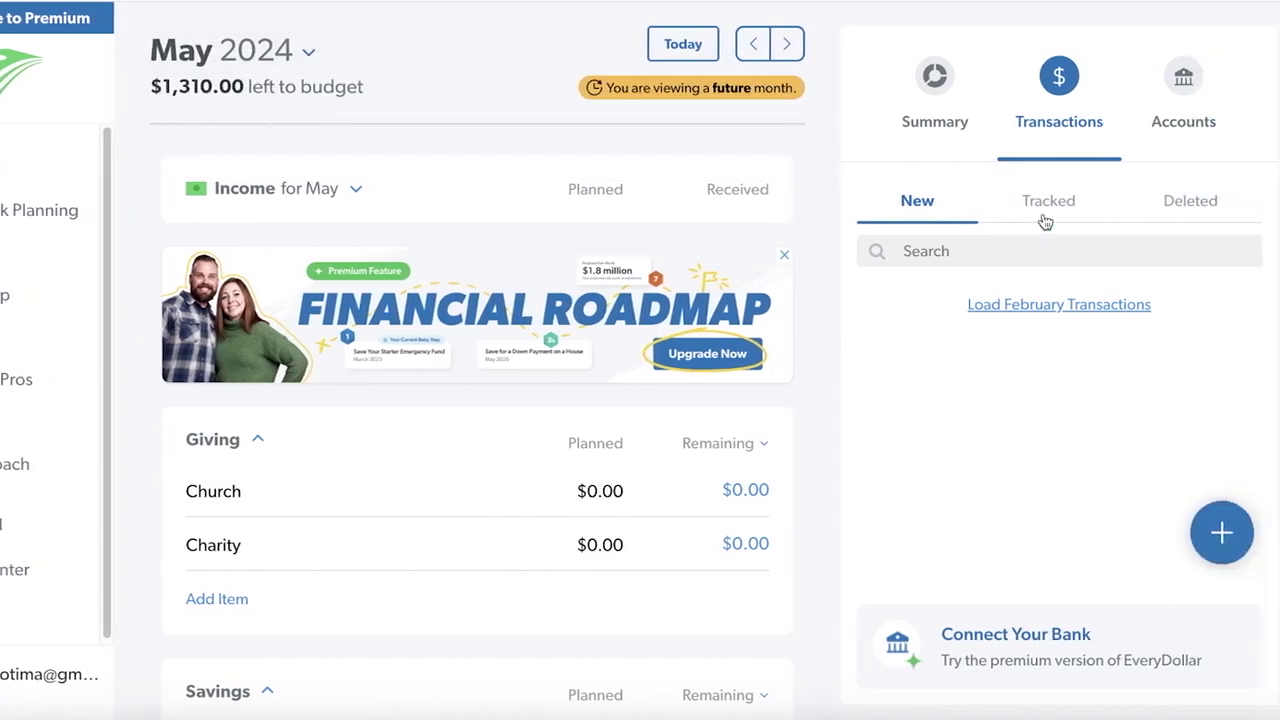
Review the Summary's Planned, Spent and Remaining views, then the Transactions and Accounts tabs
{"action": "left_click", "coordinate": [935, 78]}
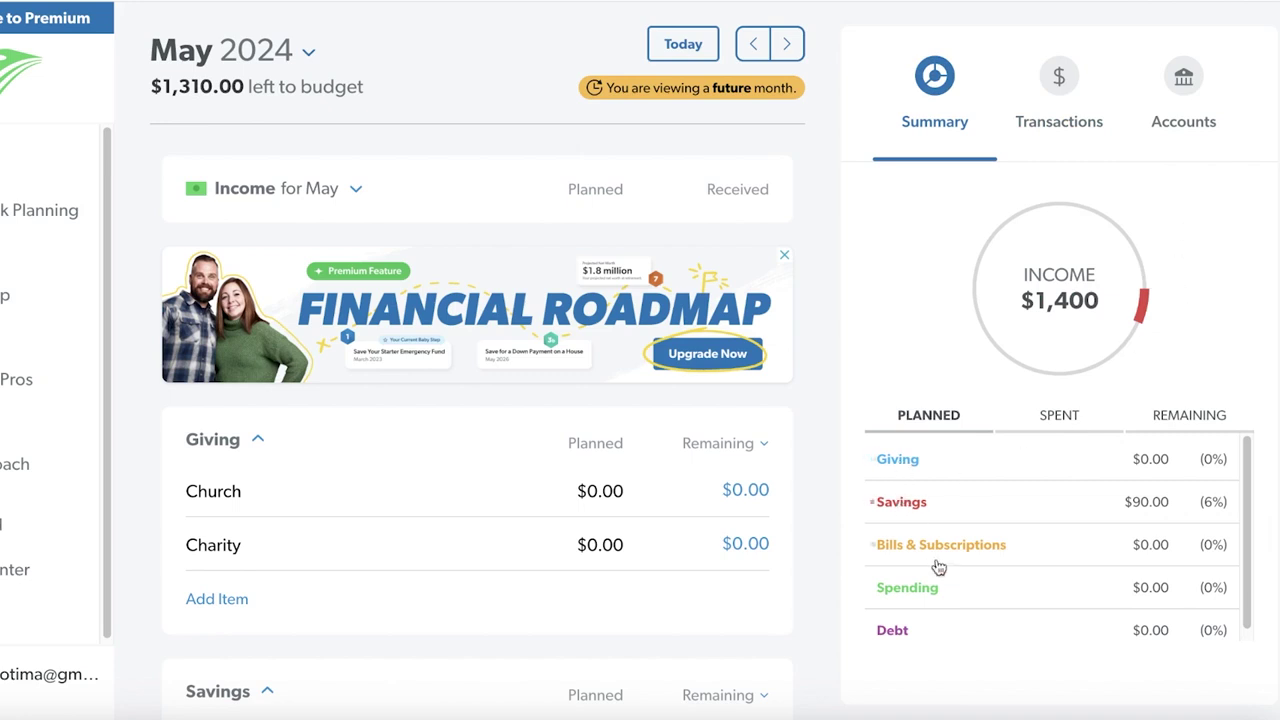
{"action": "scroll", "coordinate": [932, 625], "scroll_direction": "down", "scroll_amount": 1}
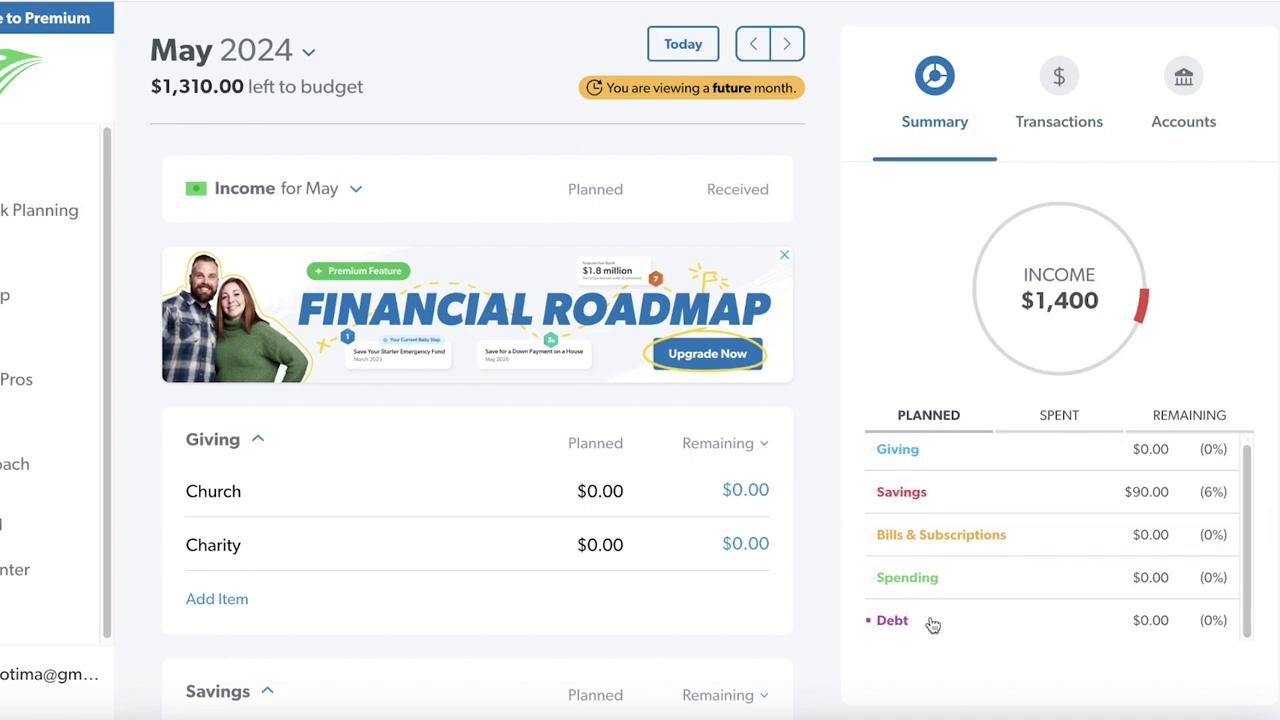
{"action": "left_click", "coordinate": [1055, 420]}
{"action": "left_click", "coordinate": [1160, 420]}
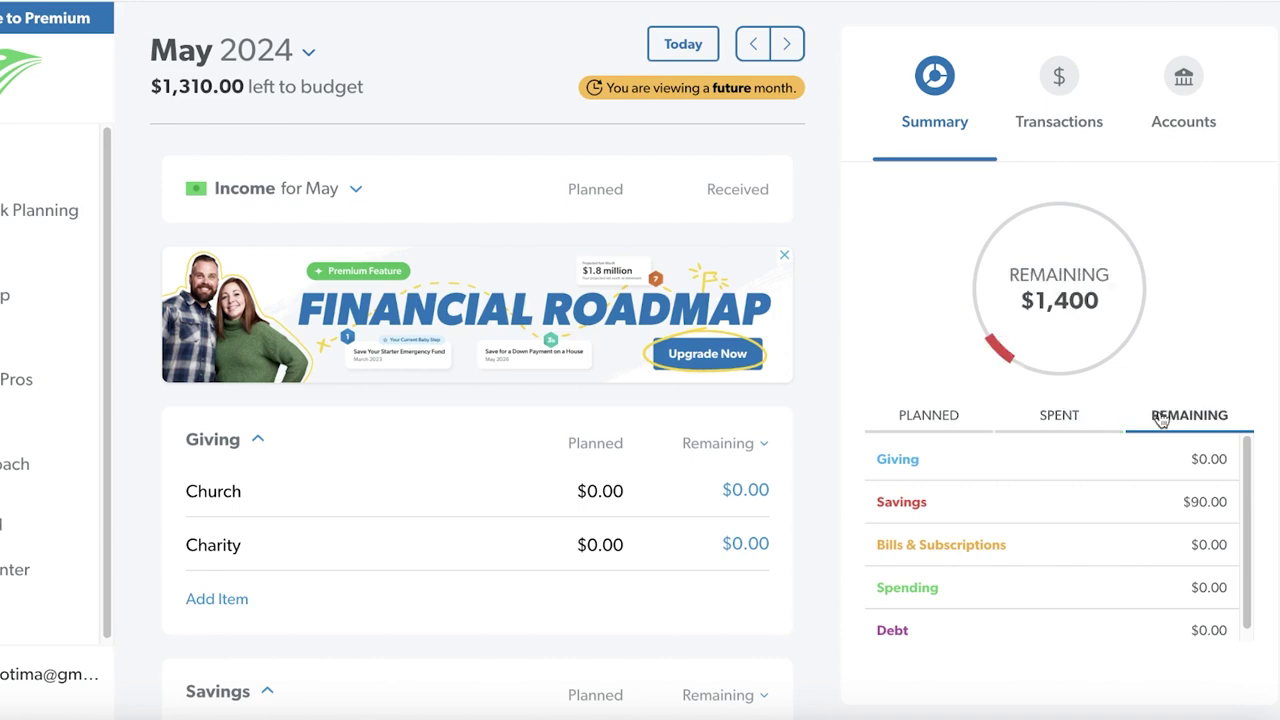
{"action": "left_click", "coordinate": [958, 415]}
{"action": "left_click", "coordinate": [1079, 90]}
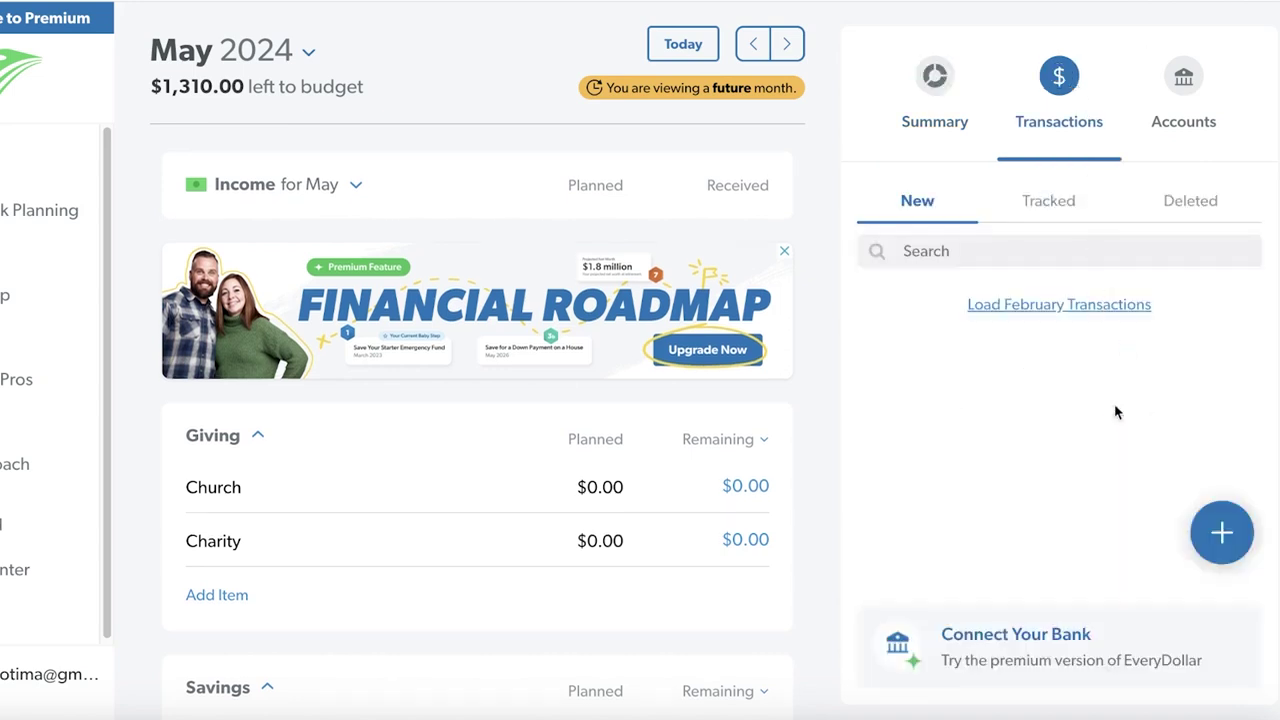
{"action": "left_click", "coordinate": [1170, 82]}
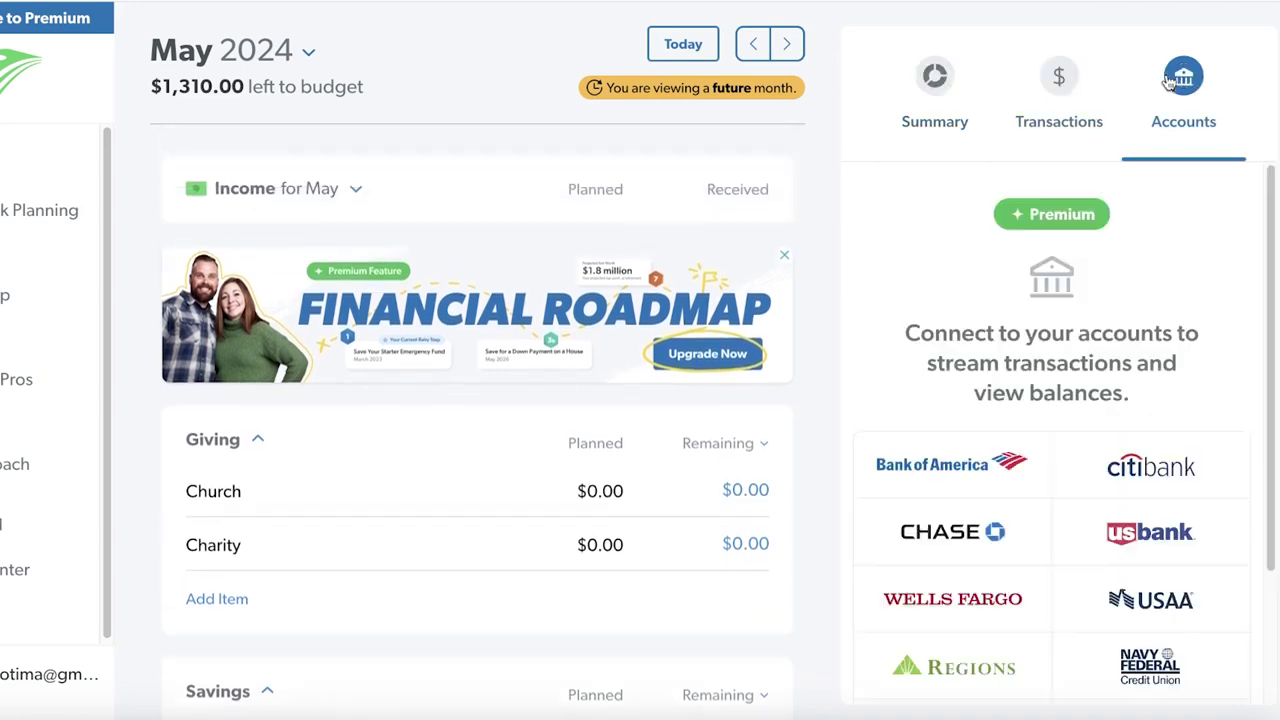
{"action": "left_click", "coordinate": [966, 77]}
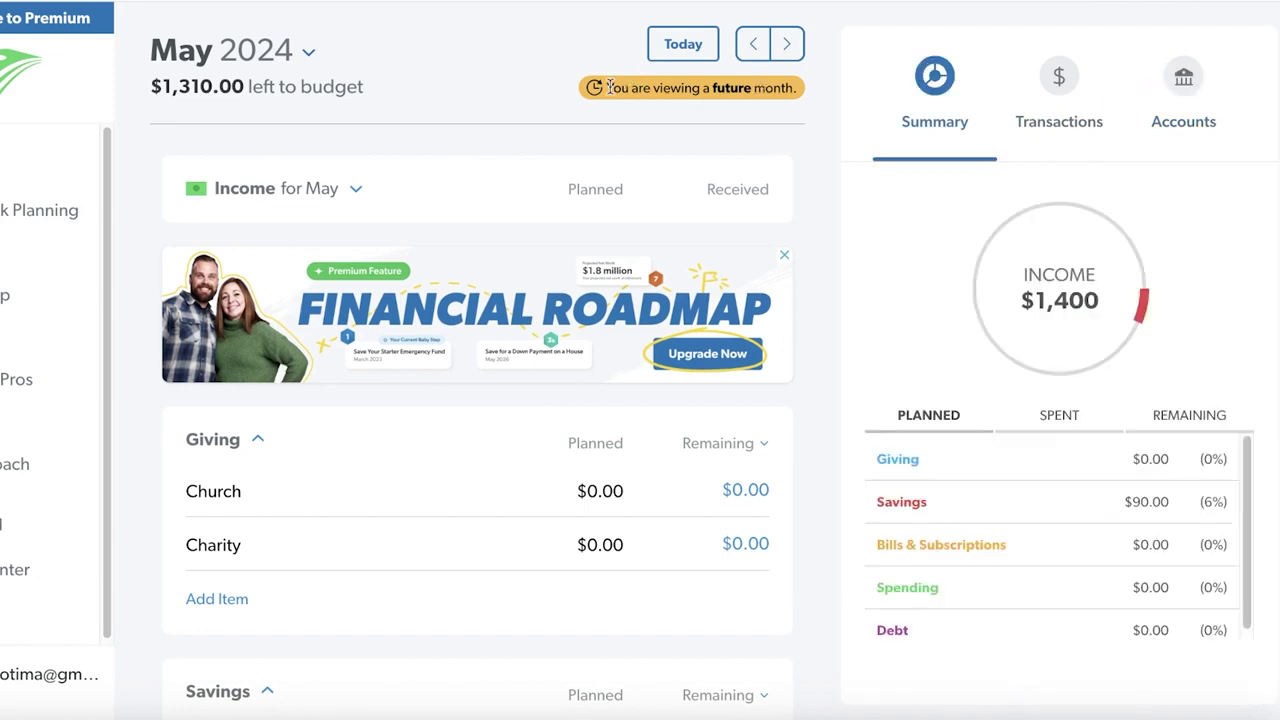
Return to April 2024, dismiss the premium ad and look over the budget
{"action": "left_click", "coordinate": [680, 40]}
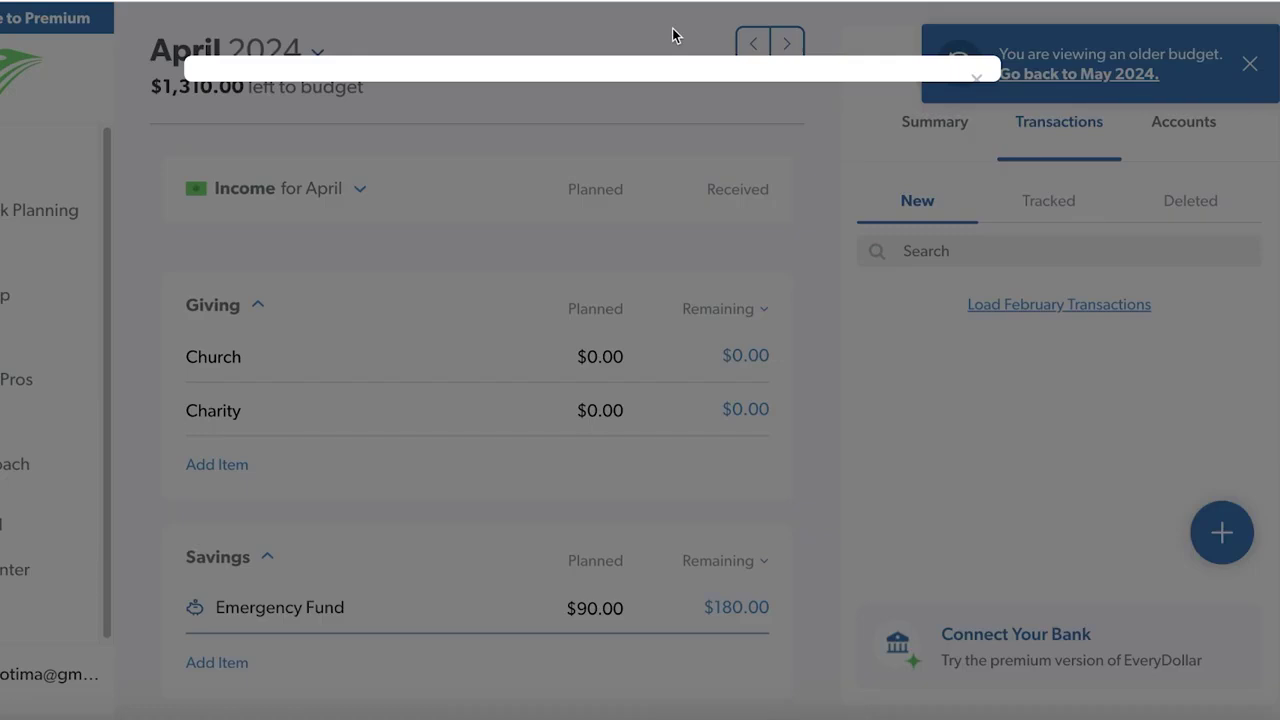
{"action": "left_click", "coordinate": [984, 63]}
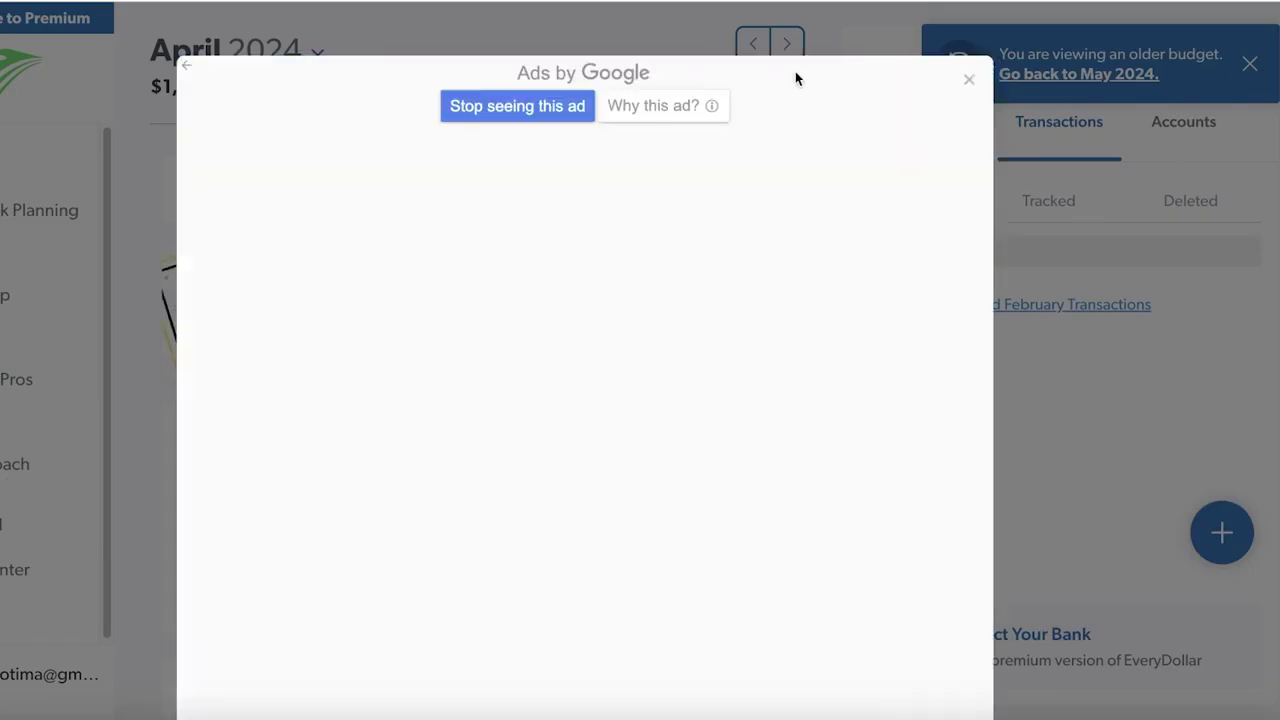
{"action": "left_click", "coordinate": [963, 82]}
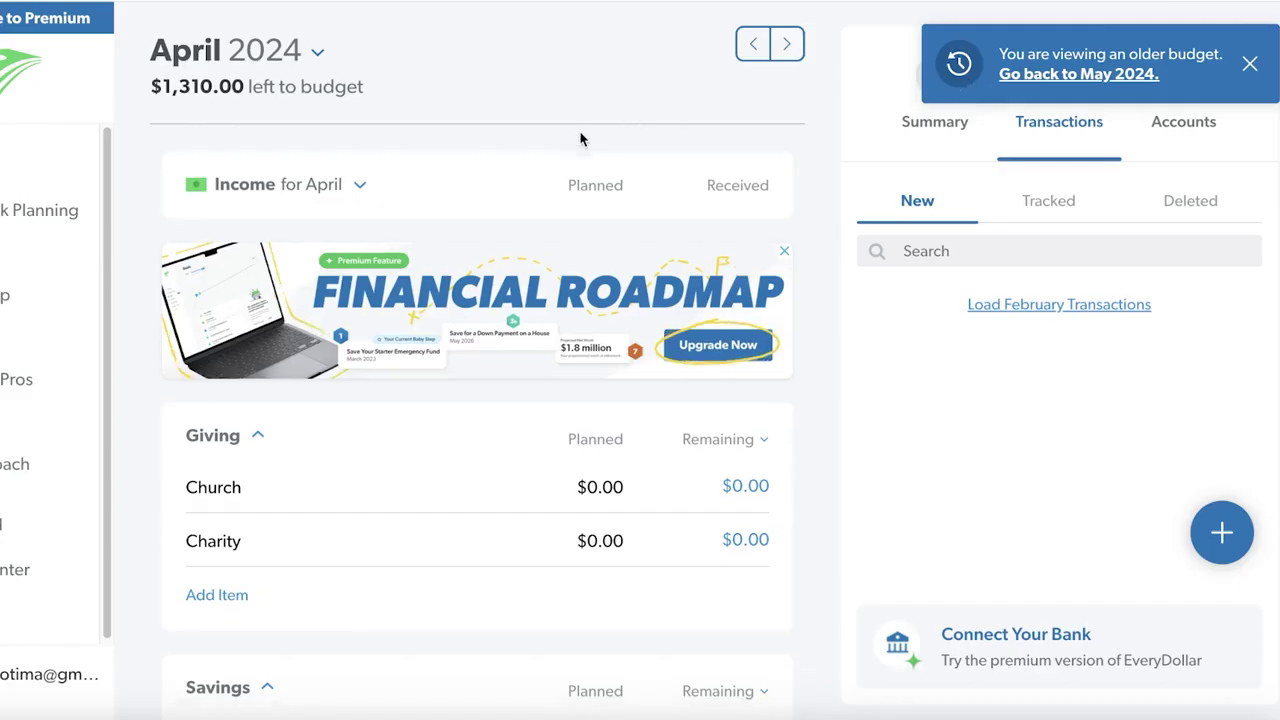
{"action": "scroll", "coordinate": [579, 136], "scroll_direction": "down", "scroll_amount": 3}
{"action": "scroll", "coordinate": [457, 117], "scroll_direction": "up", "scroll_amount": 3}
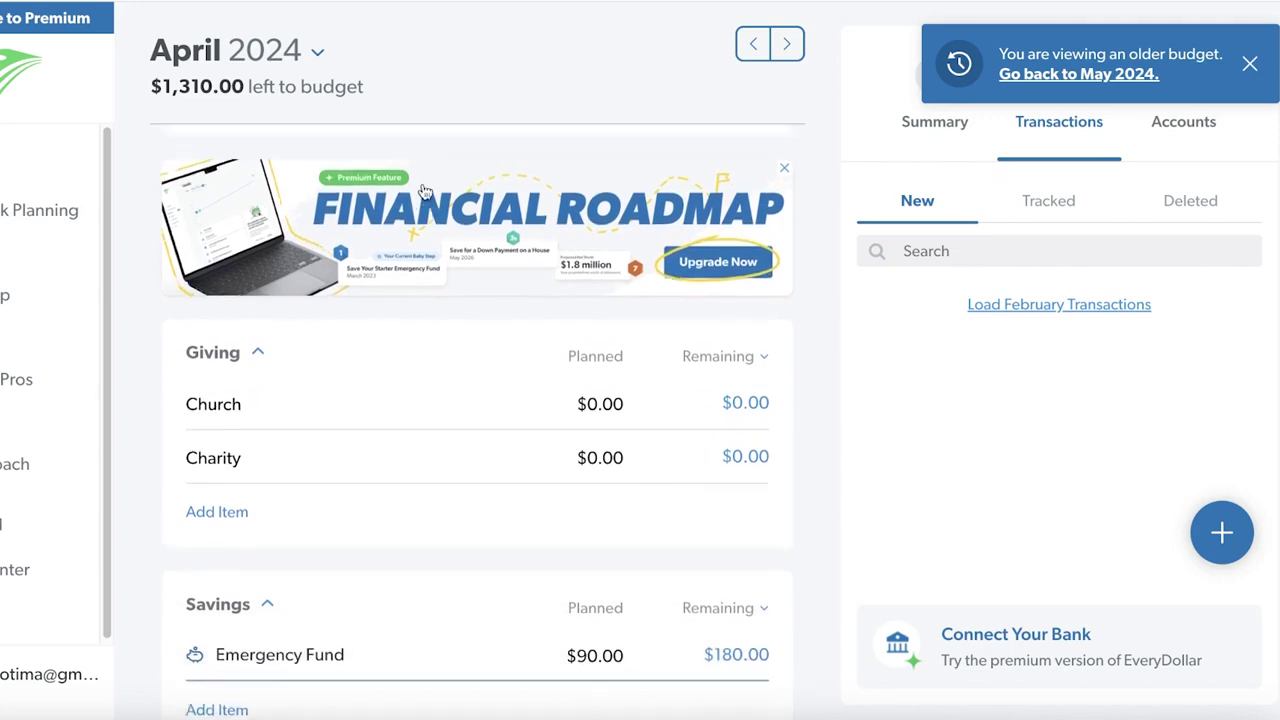
{"action": "scroll", "coordinate": [265, 297], "scroll_direction": "down", "scroll_amount": 1}
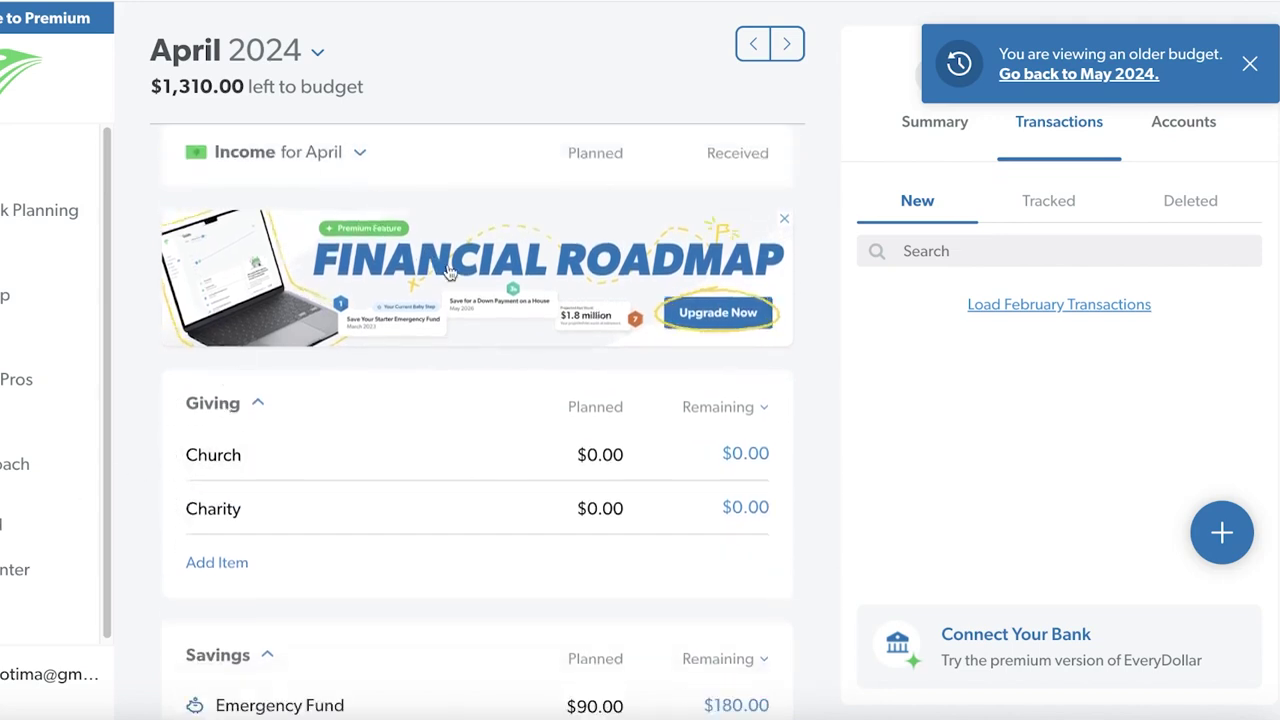
{"action": "left_click", "coordinate": [618, 447]}
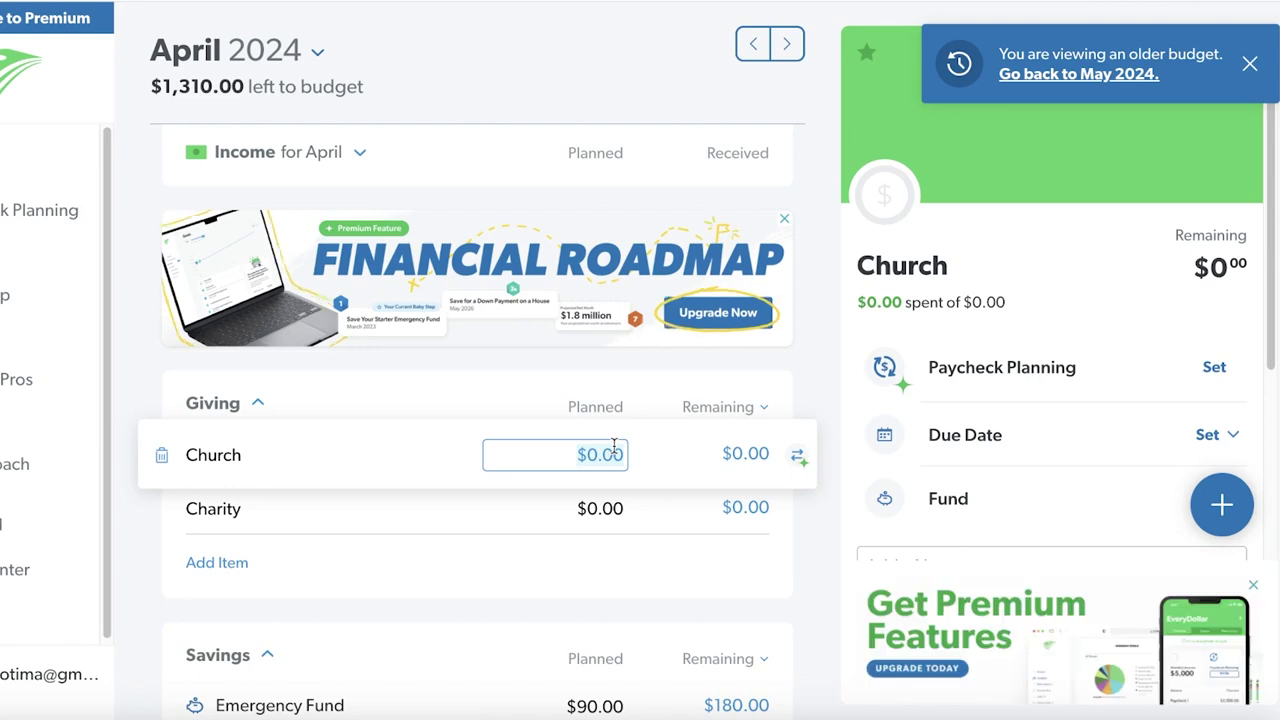
{"action": "scroll", "coordinate": [737, 304], "scroll_direction": "up", "scroll_amount": 1}
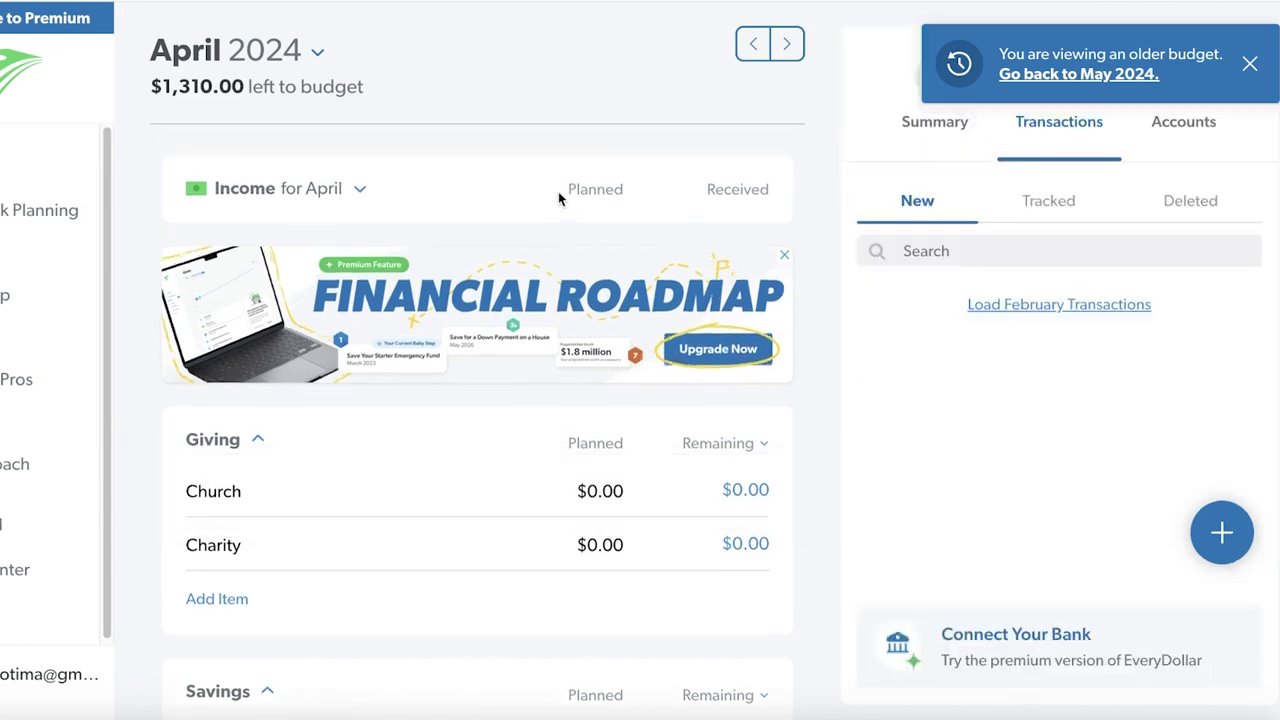
Expand Income and add a new income item named 'Lawn Mowing Gig'
{"action": "left_click", "coordinate": [362, 190]}
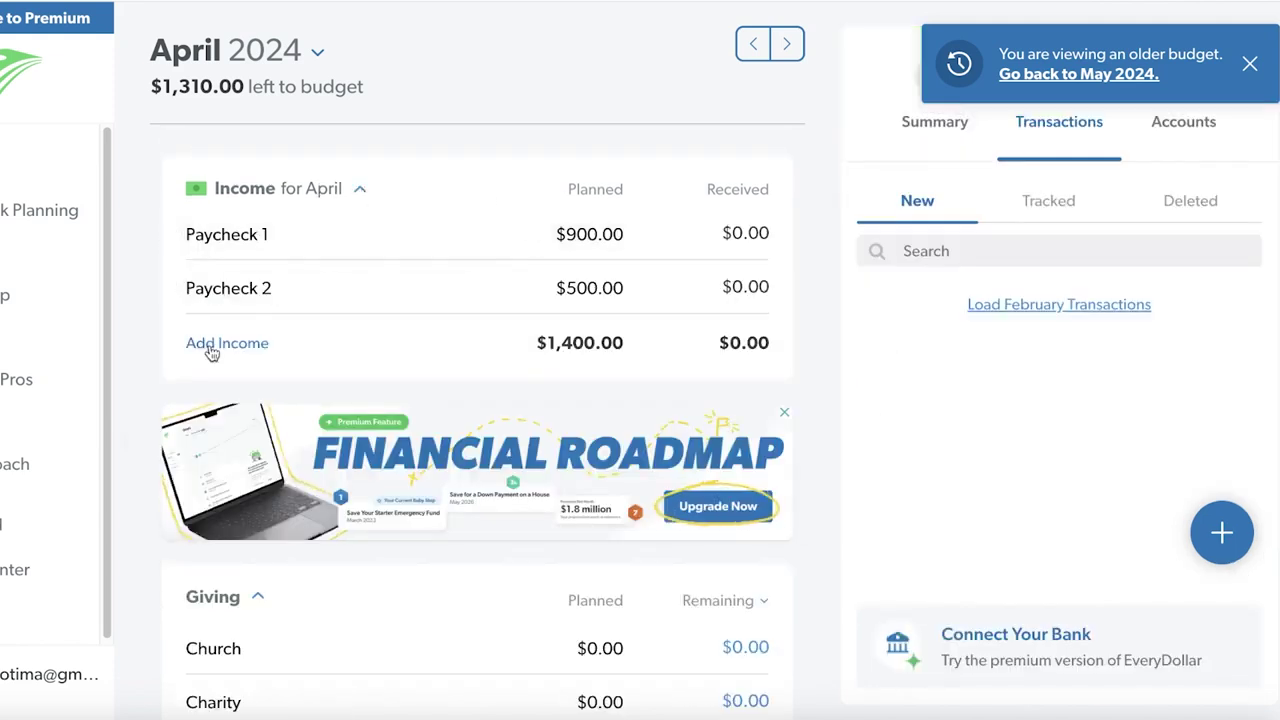
{"action": "left_click", "coordinate": [229, 287]}
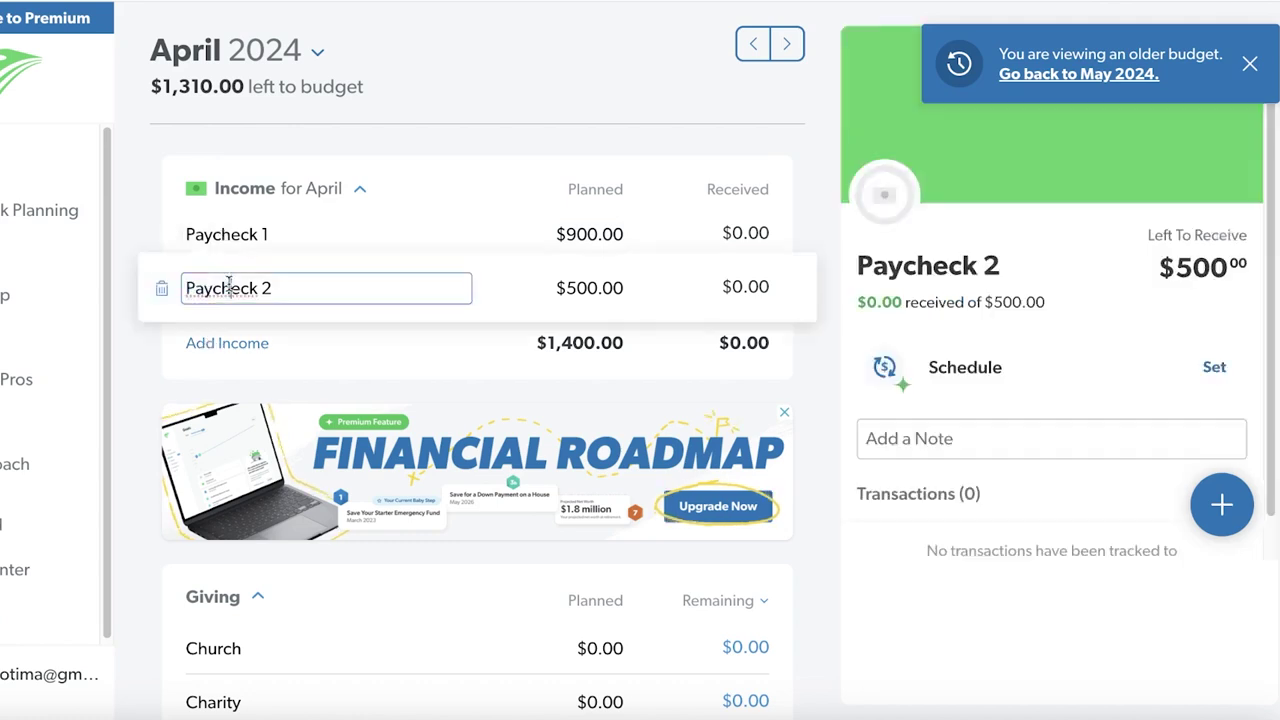
{"action": "left_click", "coordinate": [262, 218]}
{"action": "left_click", "coordinate": [226, 342]}
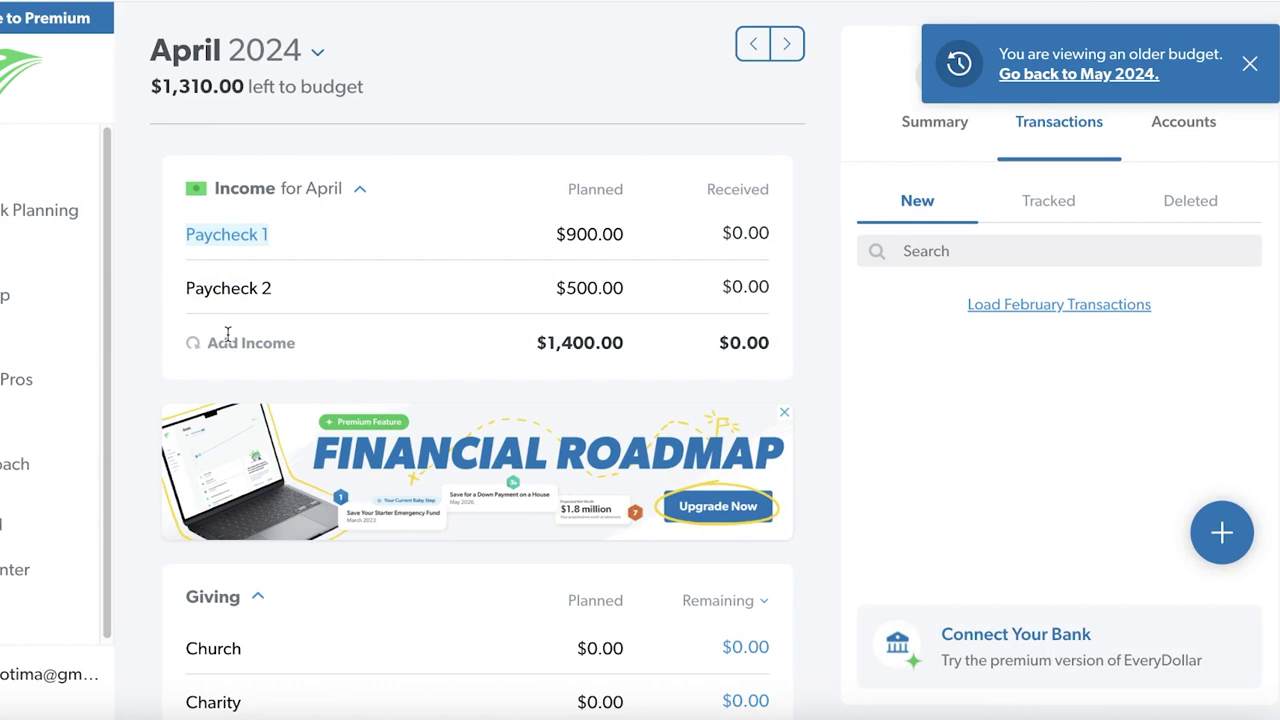
{"action": "key", "text": "BackSpace"}
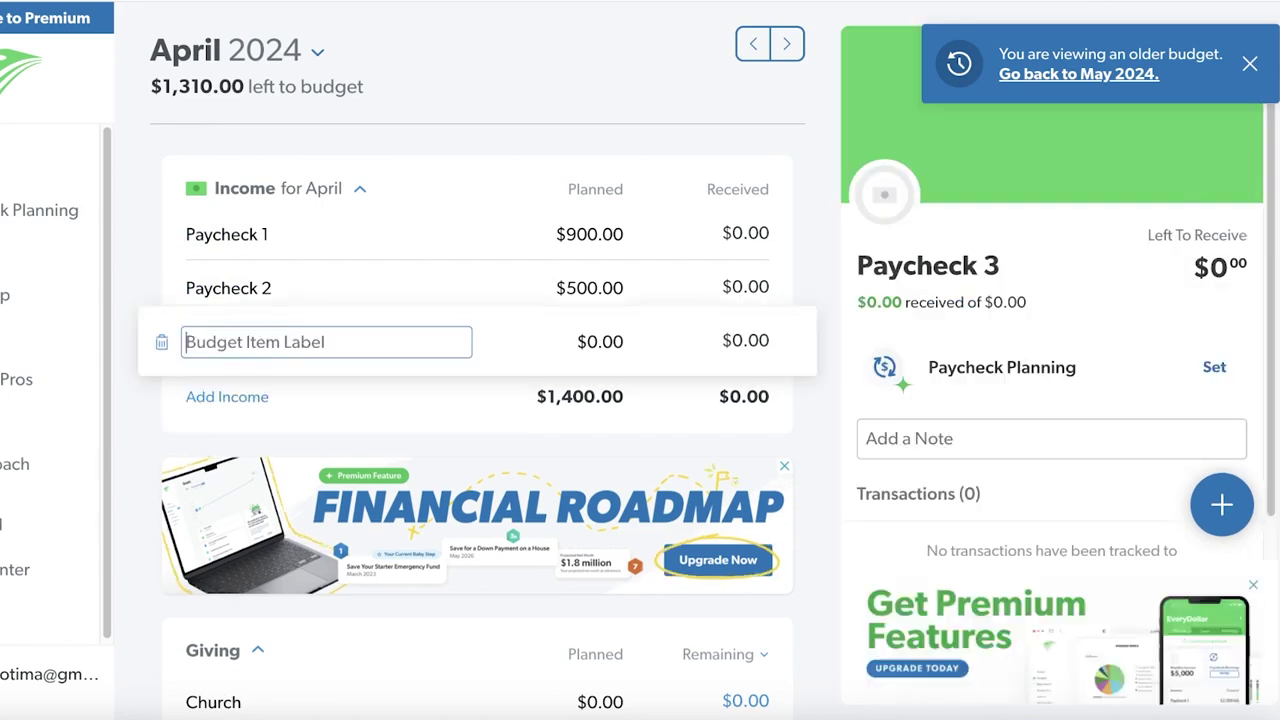
{"action": "type", "text": "Lawn Mow"}
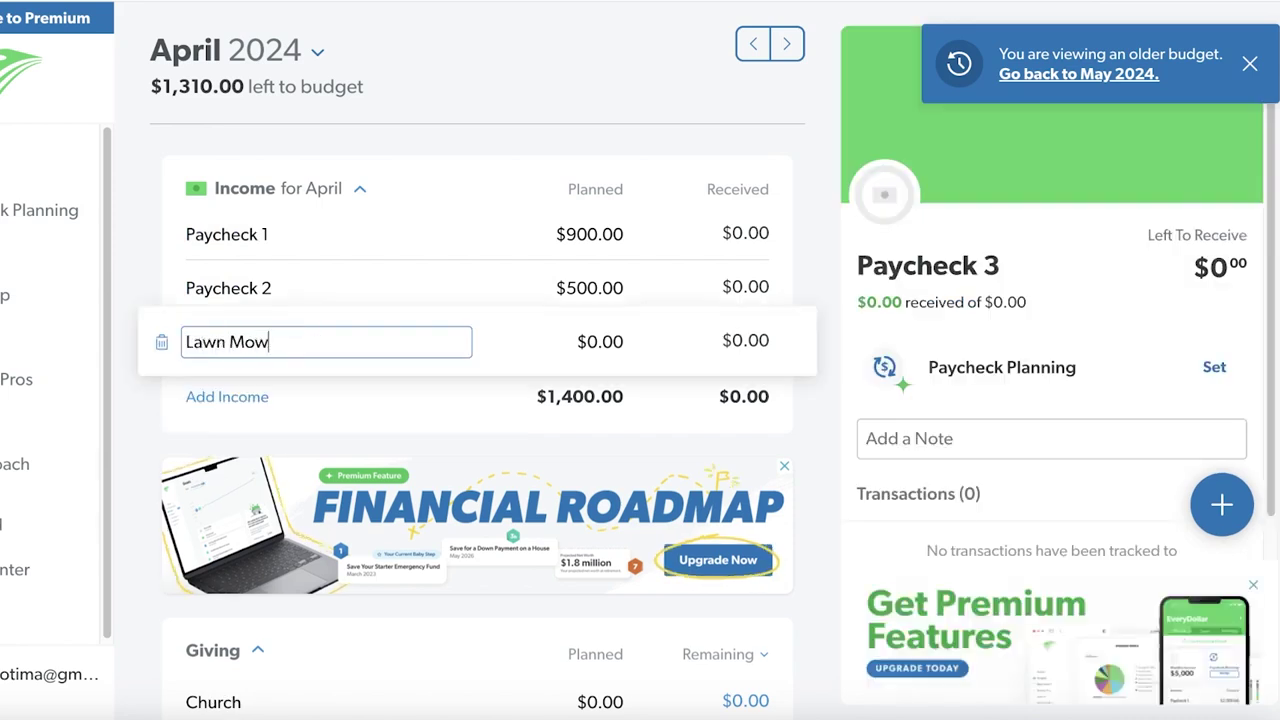
{"action": "type", "text": "ing Gig"}
Plan $200.00 for Lawn Mowing Gig, leaving its received amount unchanged
{"action": "left_click", "coordinate": [585, 342]}
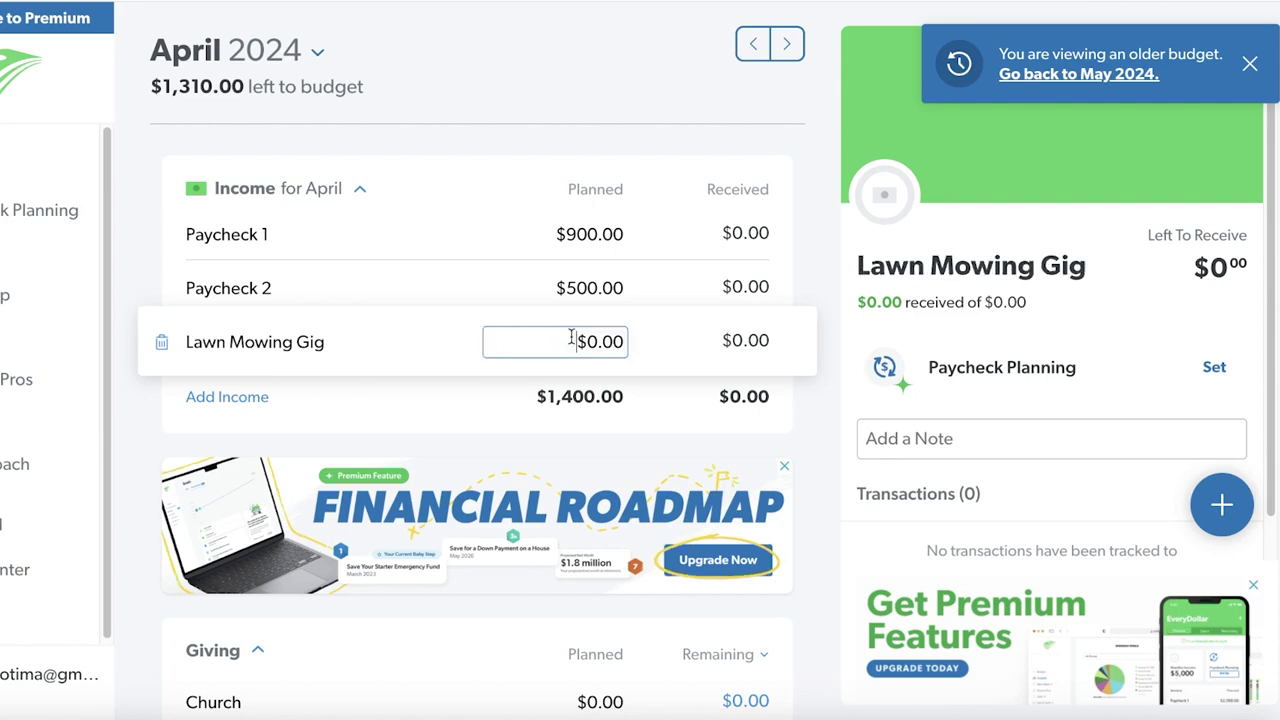
{"action": "type", "text": "2345"}
{"action": "key", "text": "BackSpace"}
{"action": "key", "text": "BackSpace"}
{"action": "key", "text": "BackSpace"}
{"action": "type", "text": "00"}
{"action": "left_click", "coordinate": [755, 327]}
{"action": "left_click", "coordinate": [756, 338]}
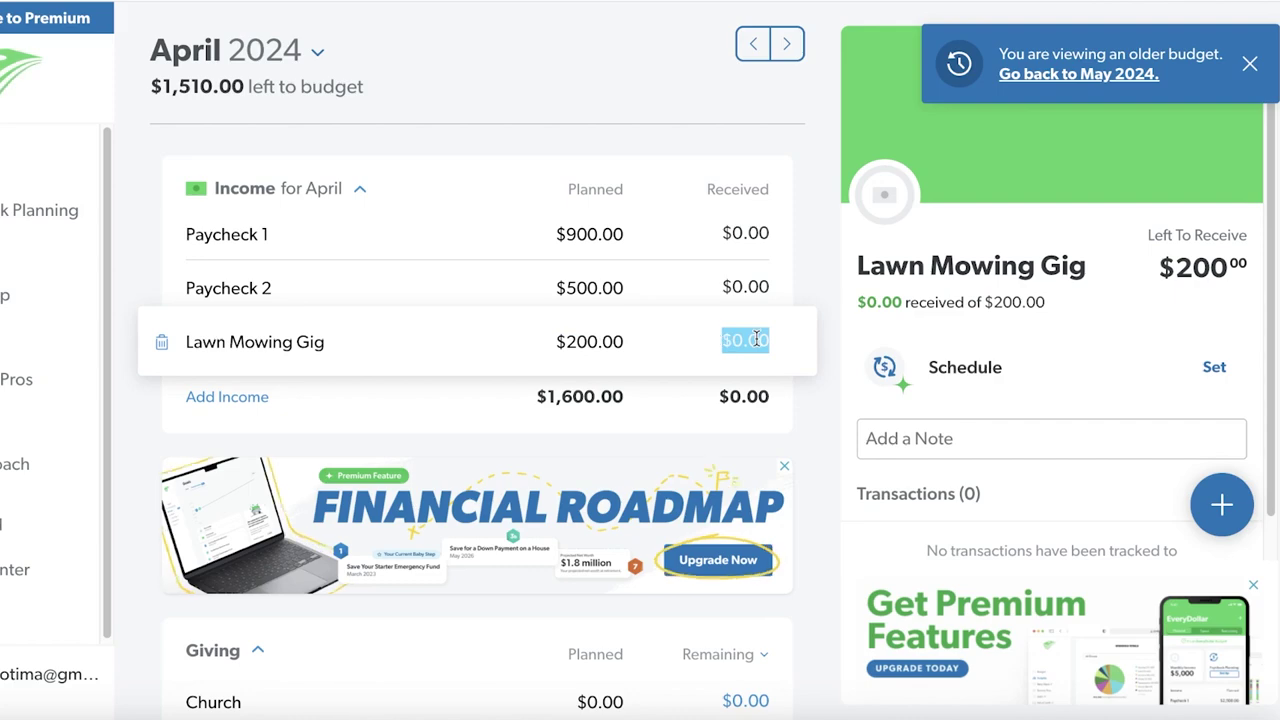
{"action": "left_click", "coordinate": [663, 434]}
Add a 'Donations for children' Giving item planned at $20
{"action": "scroll", "coordinate": [589, 151], "scroll_direction": "down", "scroll_amount": 1}
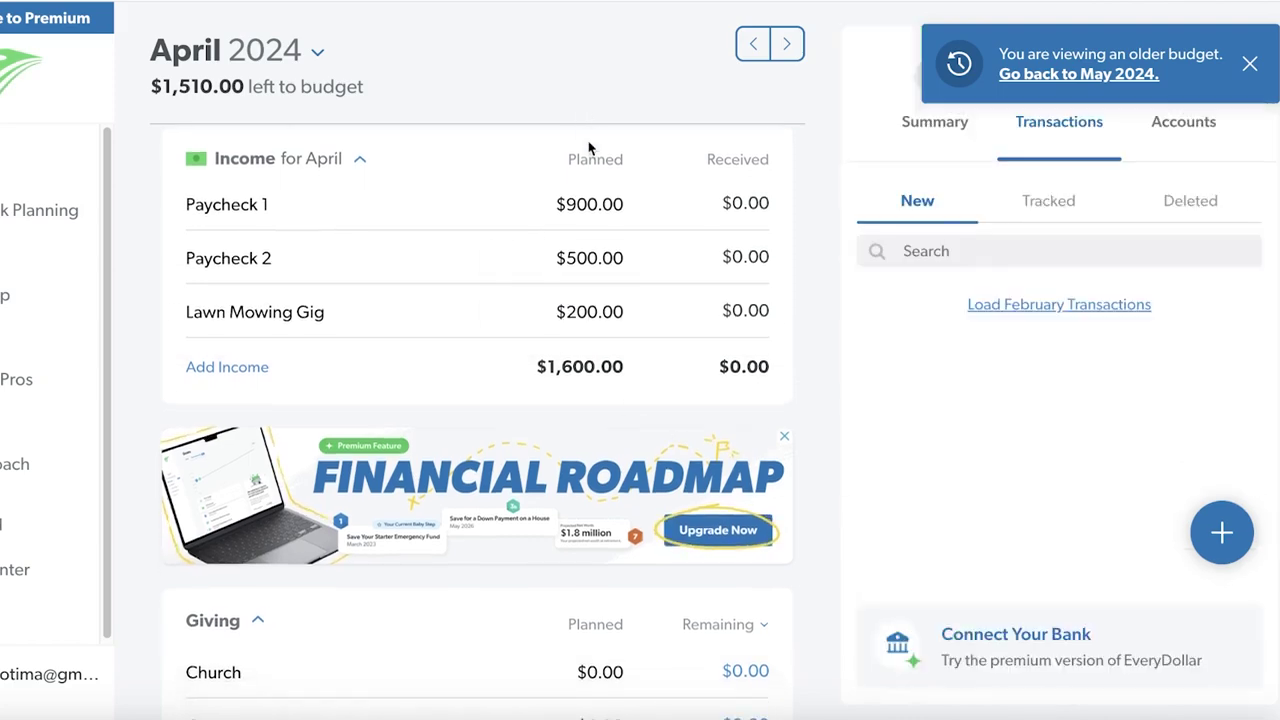
{"action": "scroll", "coordinate": [571, 354], "scroll_direction": "down", "scroll_amount": 5}
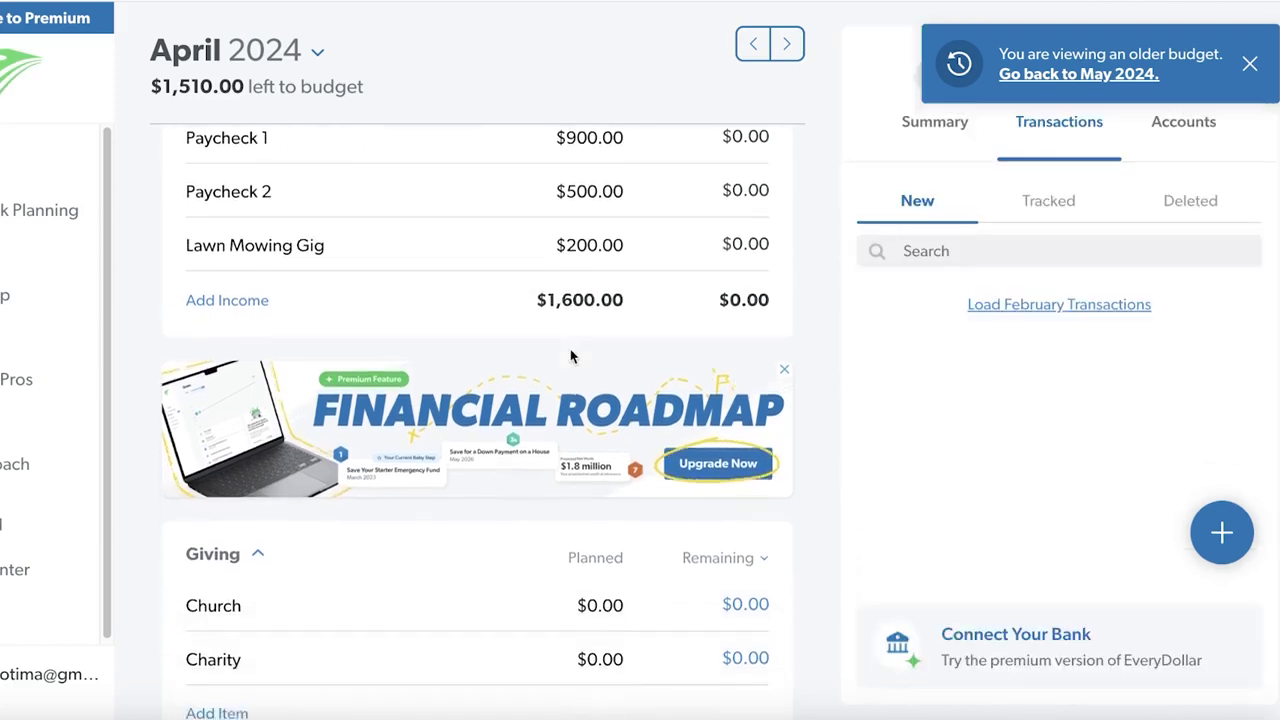
{"action": "scroll", "coordinate": [523, 176], "scroll_direction": "up", "scroll_amount": 3}
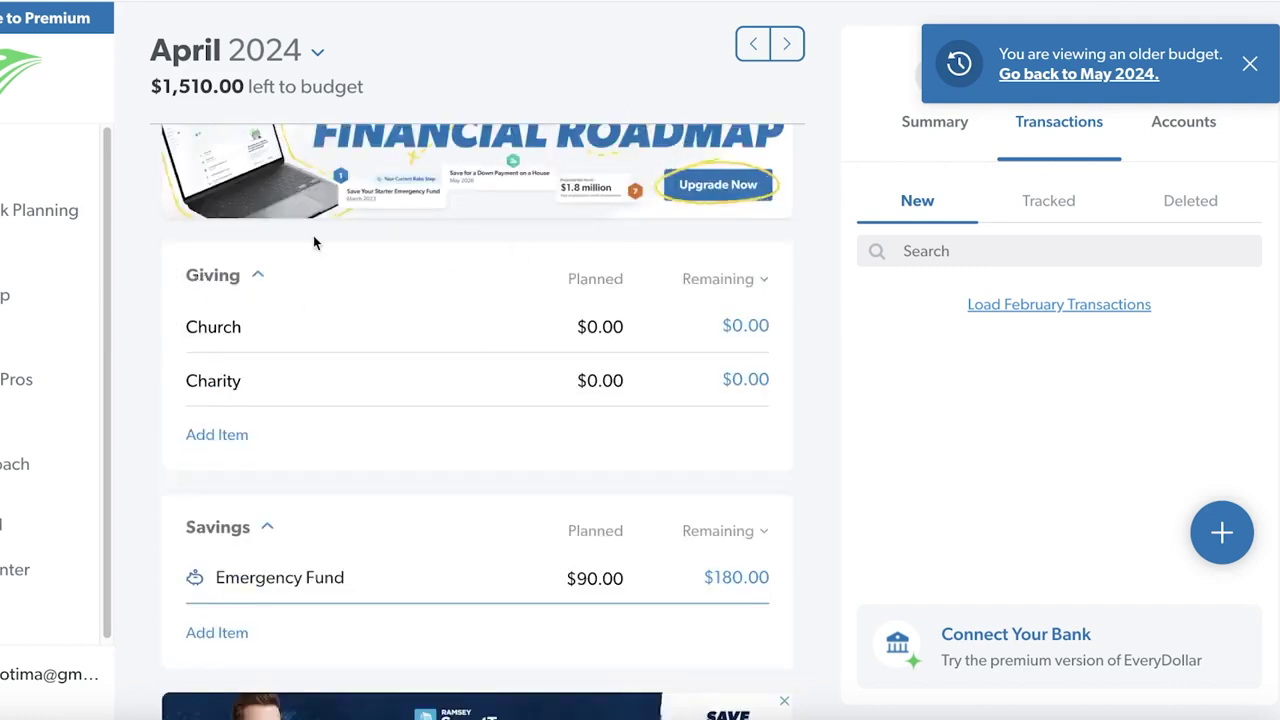
{"action": "scroll", "coordinate": [237, 494], "scroll_direction": "down", "scroll_amount": 1}
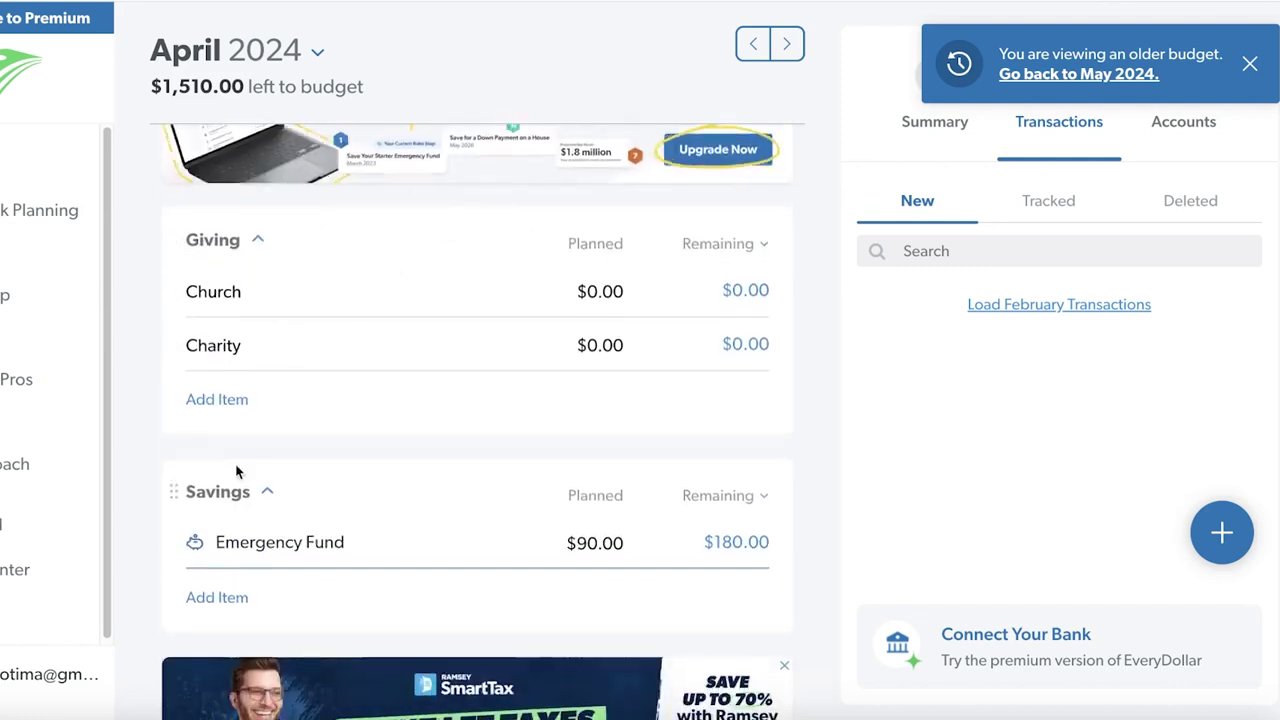
{"action": "left_click", "coordinate": [212, 244]}
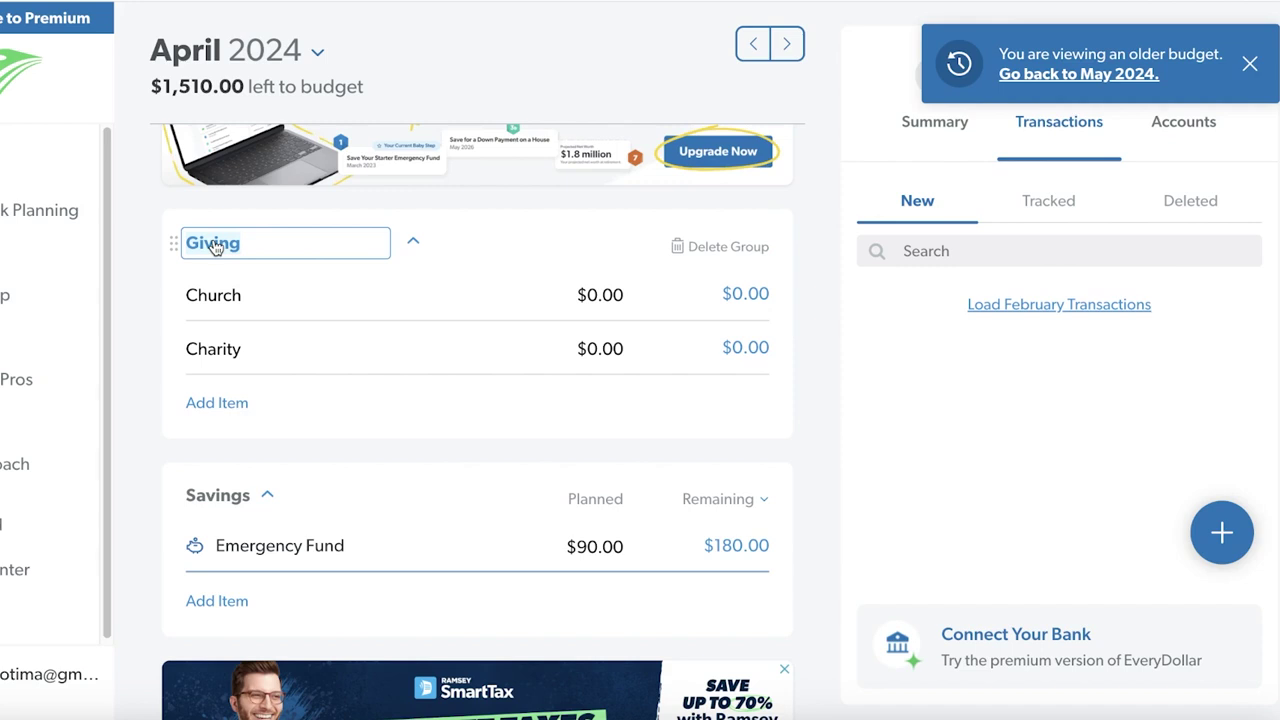
{"action": "left_click", "coordinate": [224, 405]}
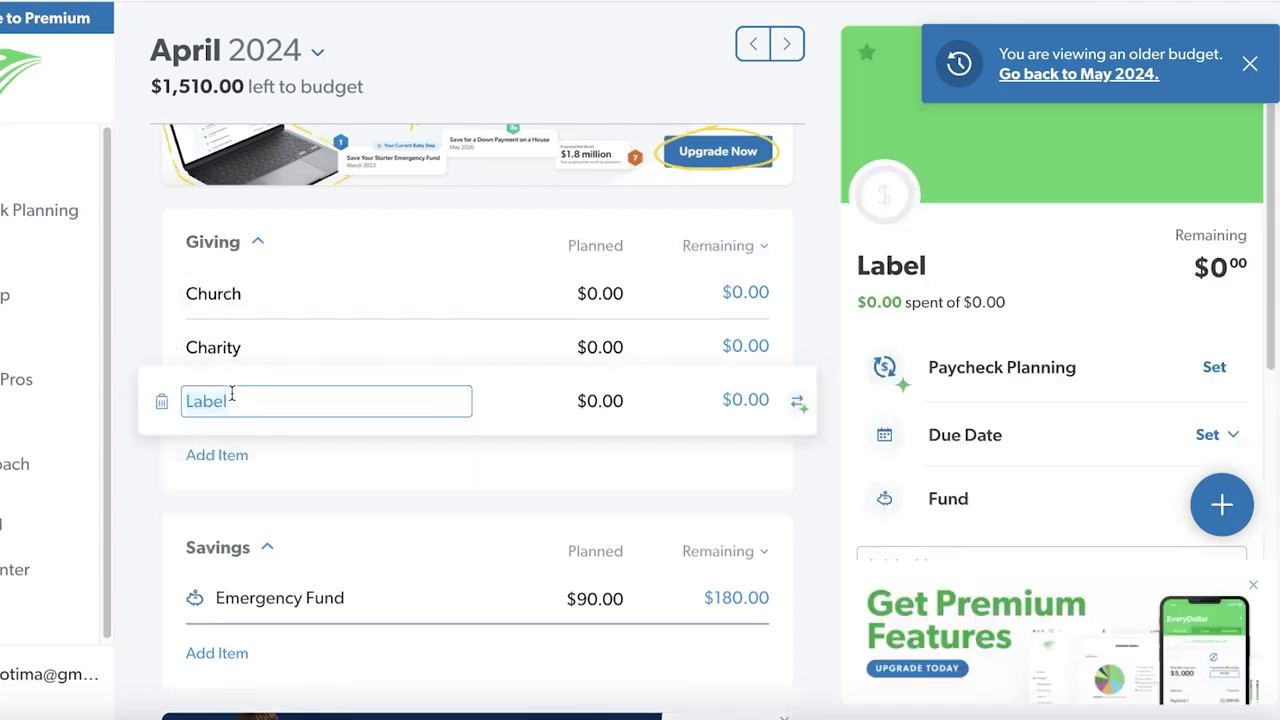
{"action": "key", "text": "BackSpace"}
{"action": "type", "text": "Do"}
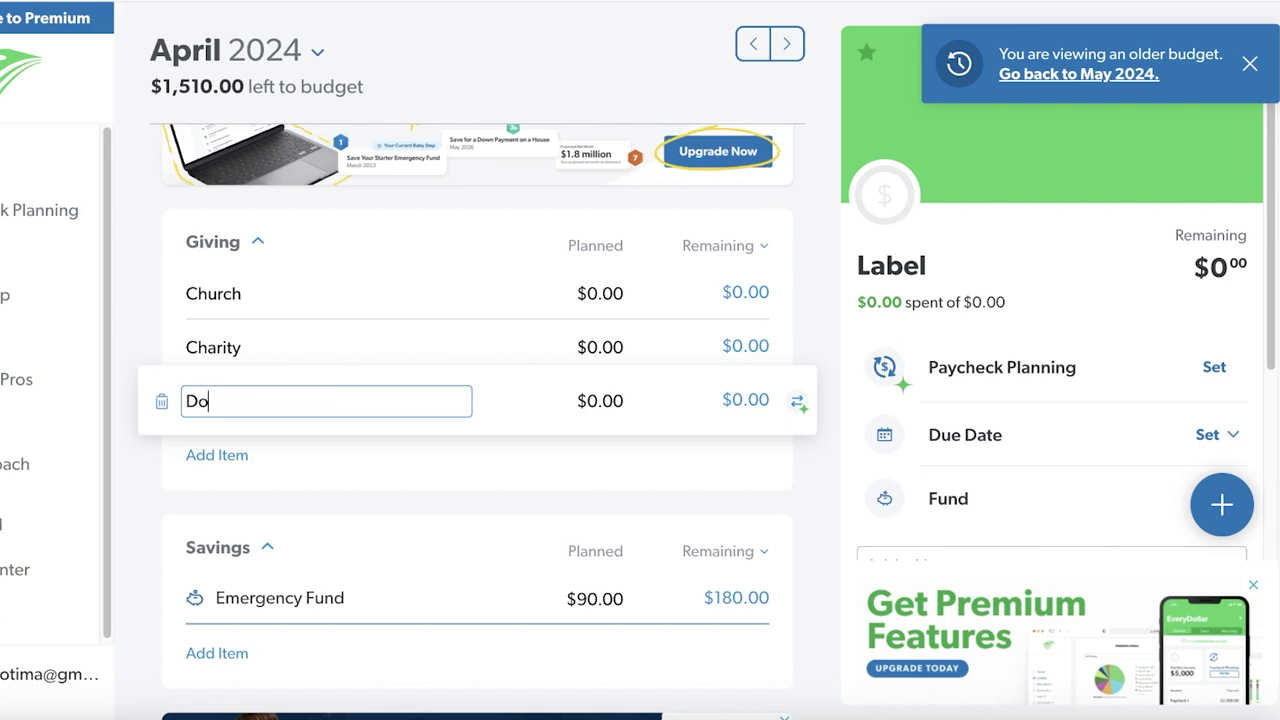
{"action": "type", "text": "nations for chi"}
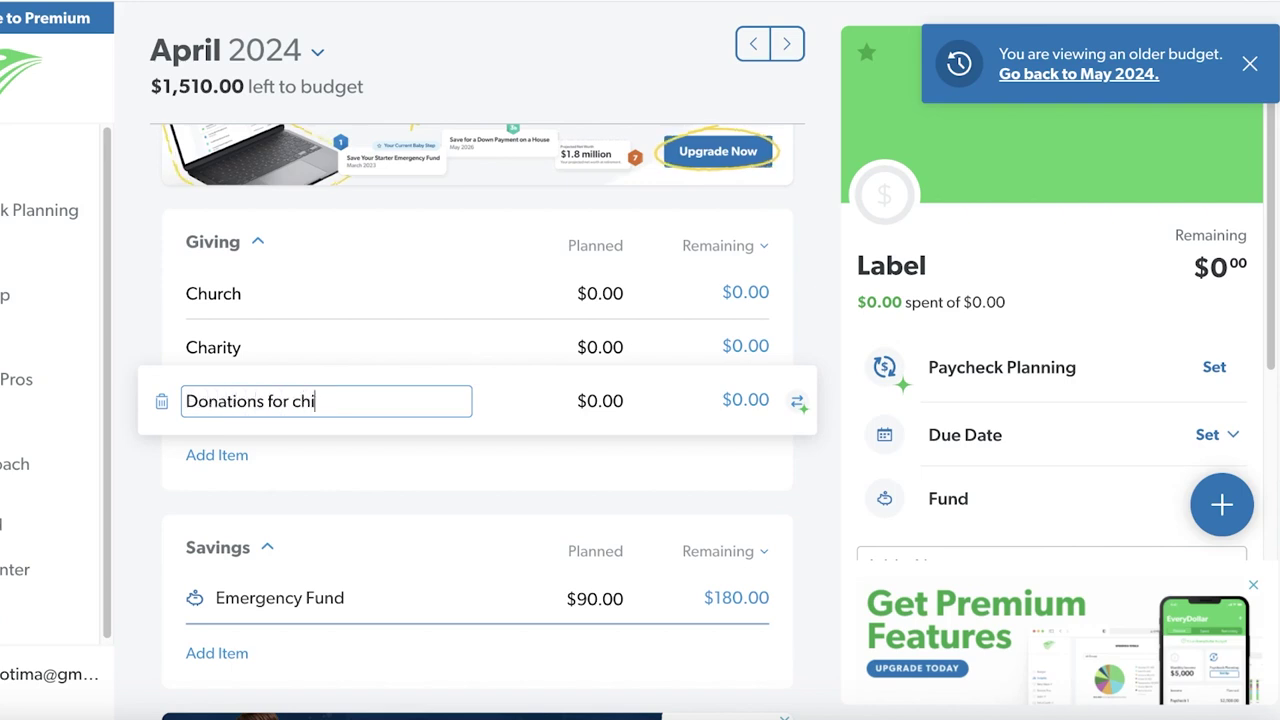
{"action": "type", "text": "ldren"}
{"action": "key", "text": "Tab"}
{"action": "type", "text": "23"}
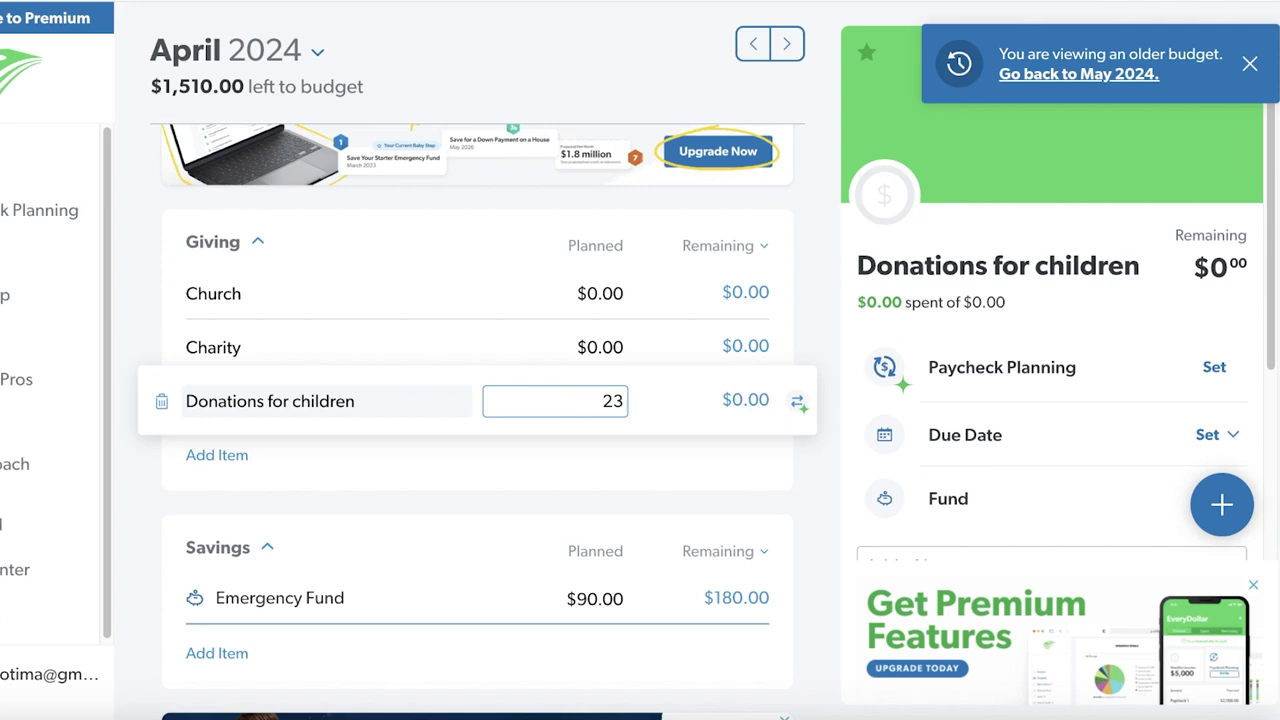
{"action": "key", "text": "BackSpace"}
{"action": "type", "text": "0"}
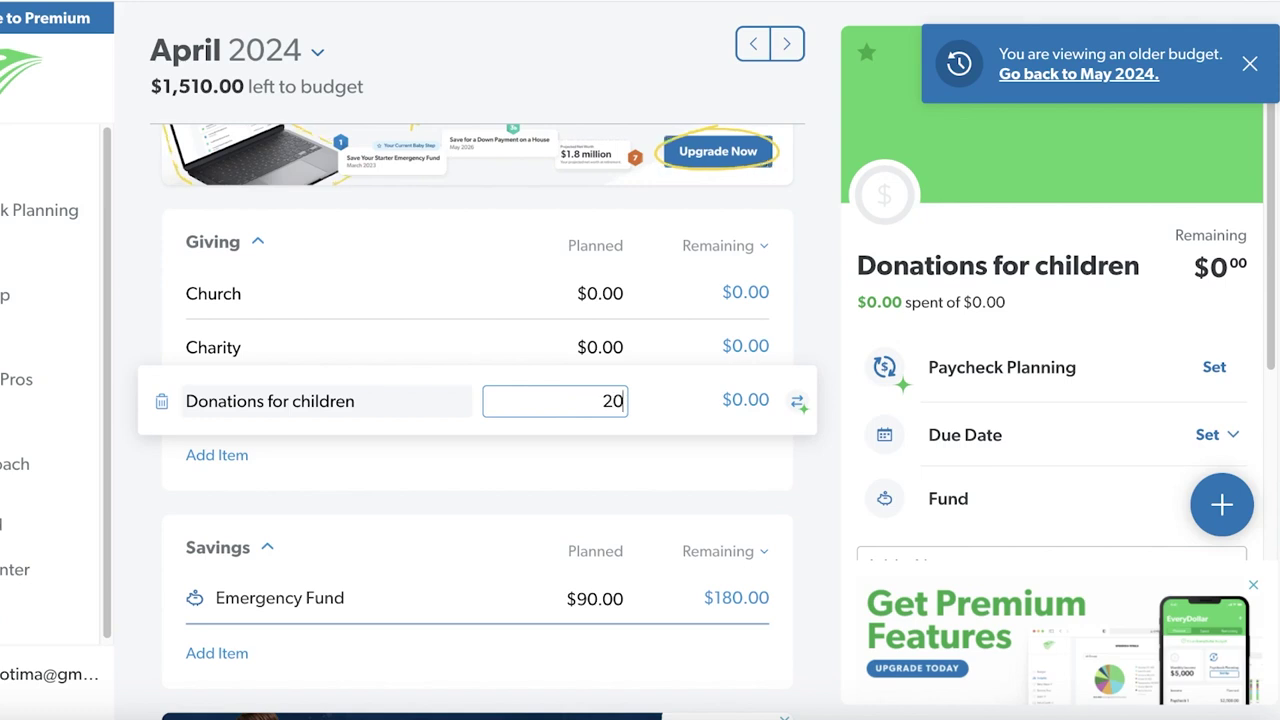
{"action": "key", "text": "Return"}
Plan $10 each for Church and Charity
{"action": "left_click", "coordinate": [594, 297]}
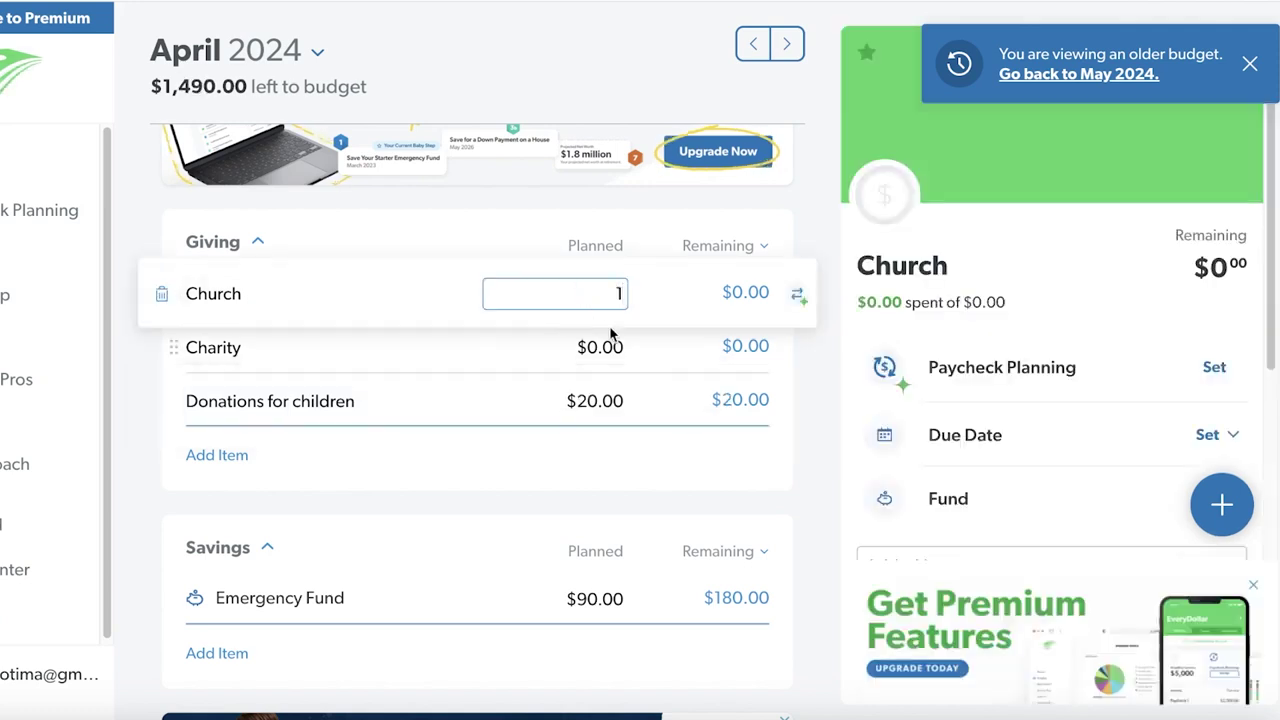
{"action": "type", "text": "10"}
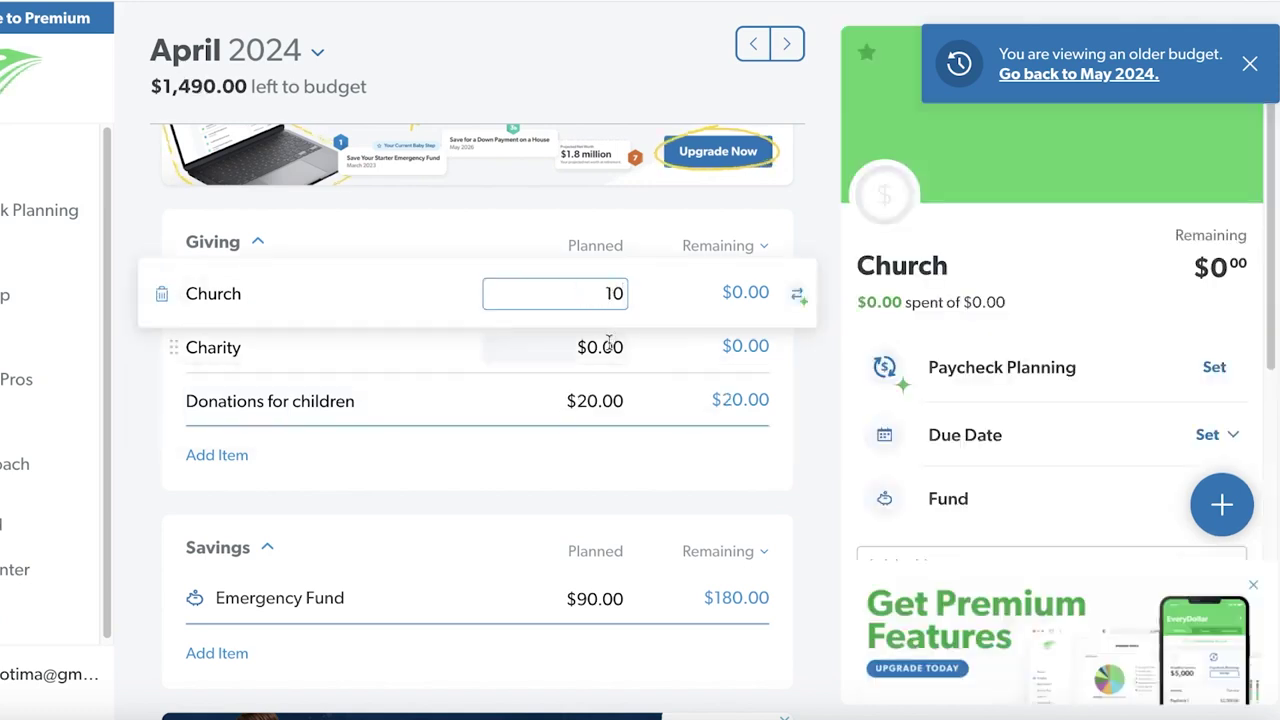
{"action": "left_click", "coordinate": [609, 348]}
{"action": "type", "text": "10"}
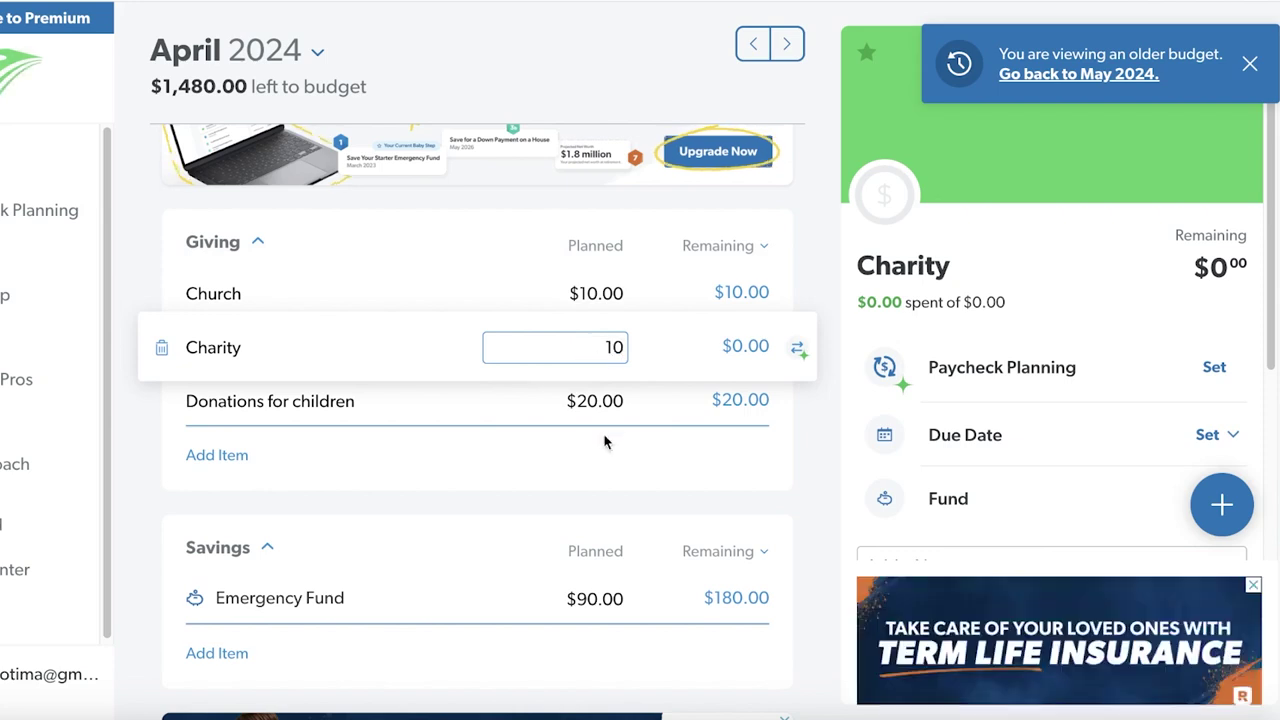
{"action": "left_click", "coordinate": [595, 455]}
{"action": "scroll", "coordinate": [587, 467], "scroll_direction": "down", "scroll_amount": 1}
{"action": "scroll", "coordinate": [880, 248], "scroll_direction": "up", "scroll_amount": 2}
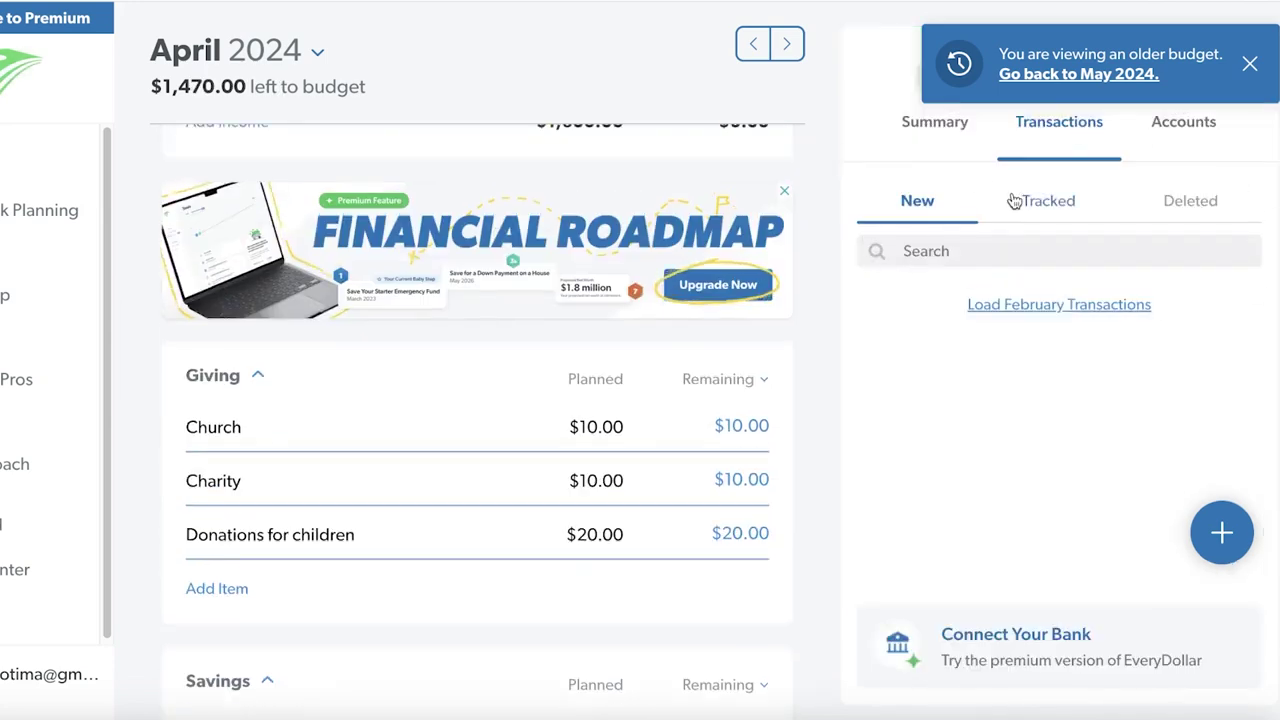
Show the Summary's planned amounts per category, with Giving at $40.00 and Emergency Fund at $90.00
{"action": "left_click", "coordinate": [1132, 211]}
{"action": "left_click", "coordinate": [945, 200]}
{"action": "left_click", "coordinate": [938, 128]}
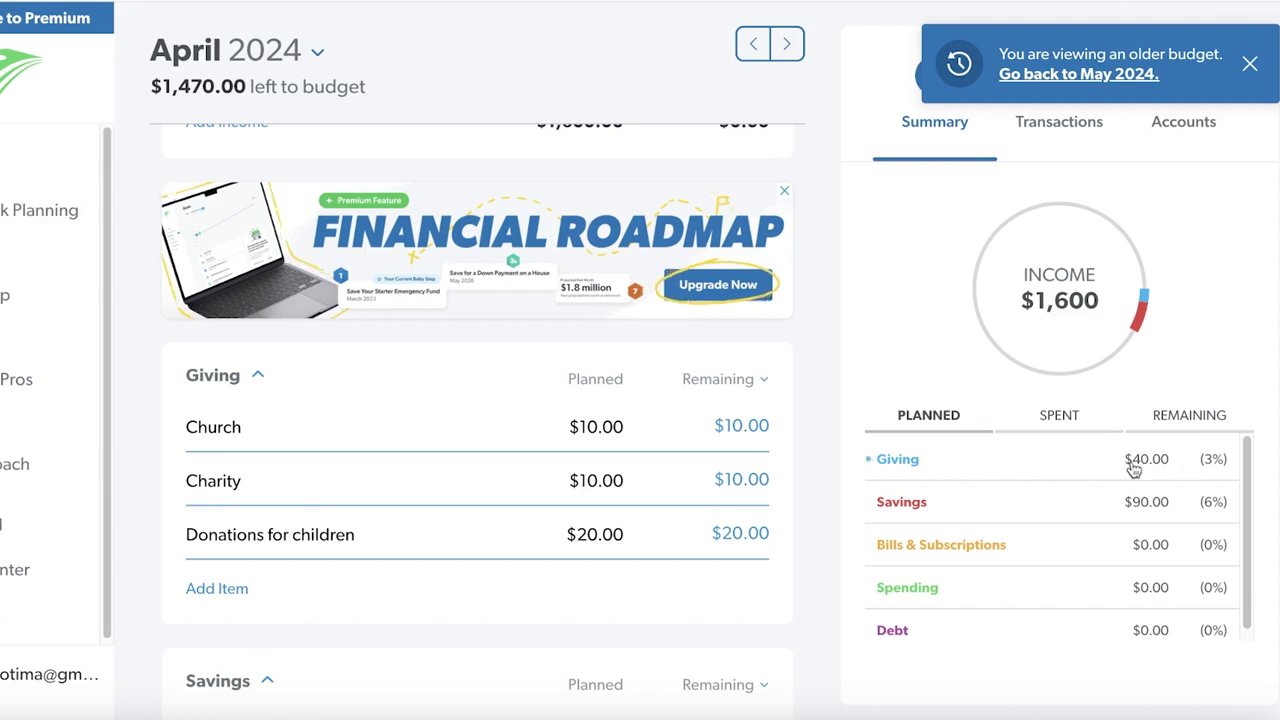
{"action": "scroll", "coordinate": [656, 527], "scroll_direction": "down", "scroll_amount": 5}
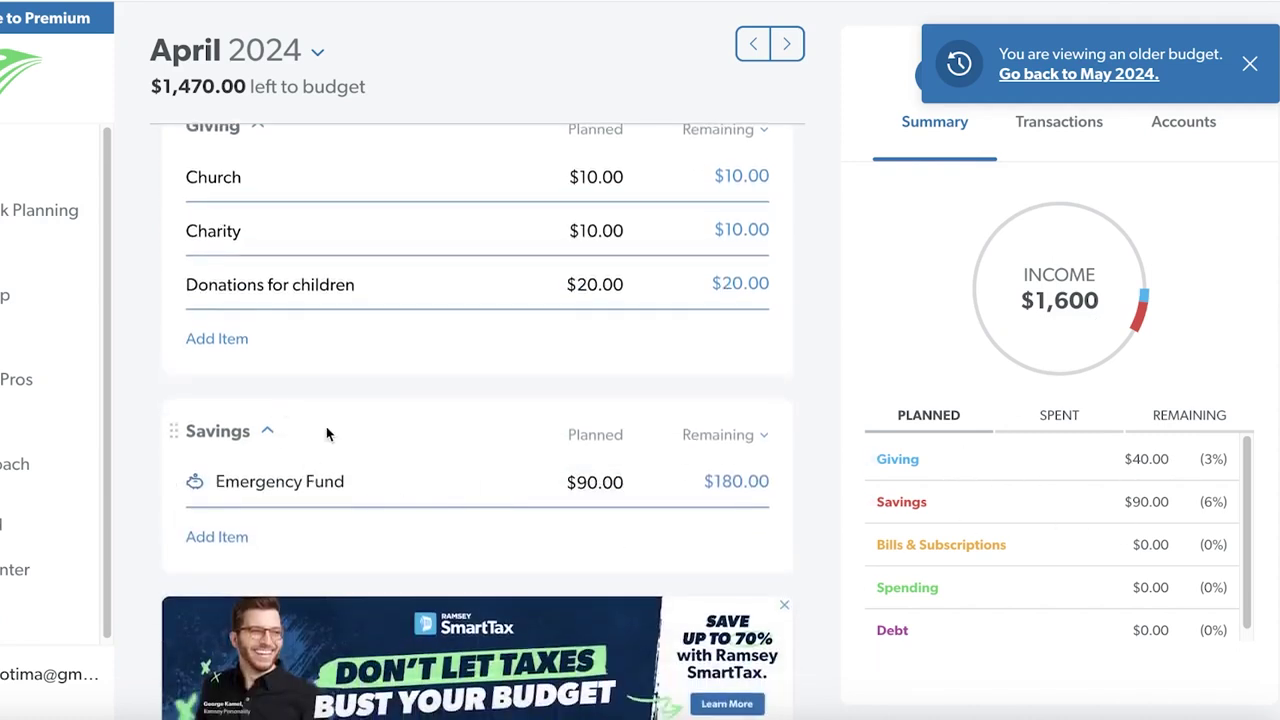
{"action": "left_click", "coordinate": [589, 488]}
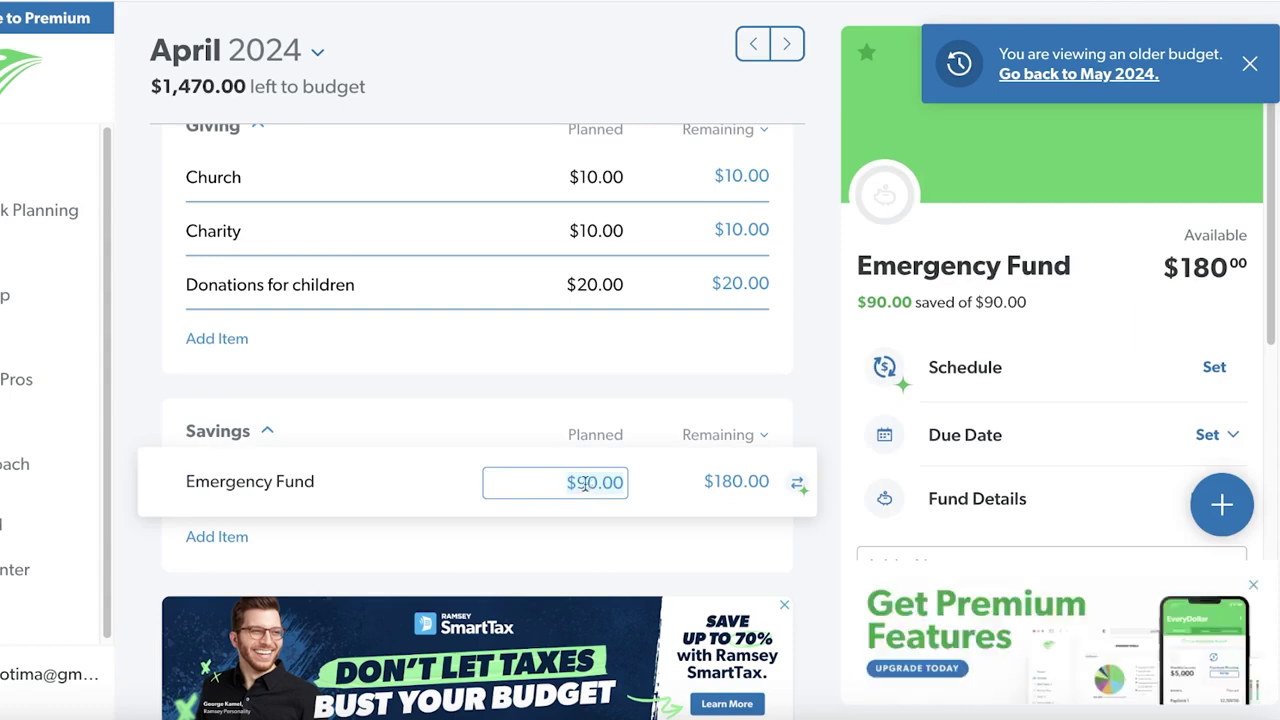
{"action": "left_click", "coordinate": [591, 397]}
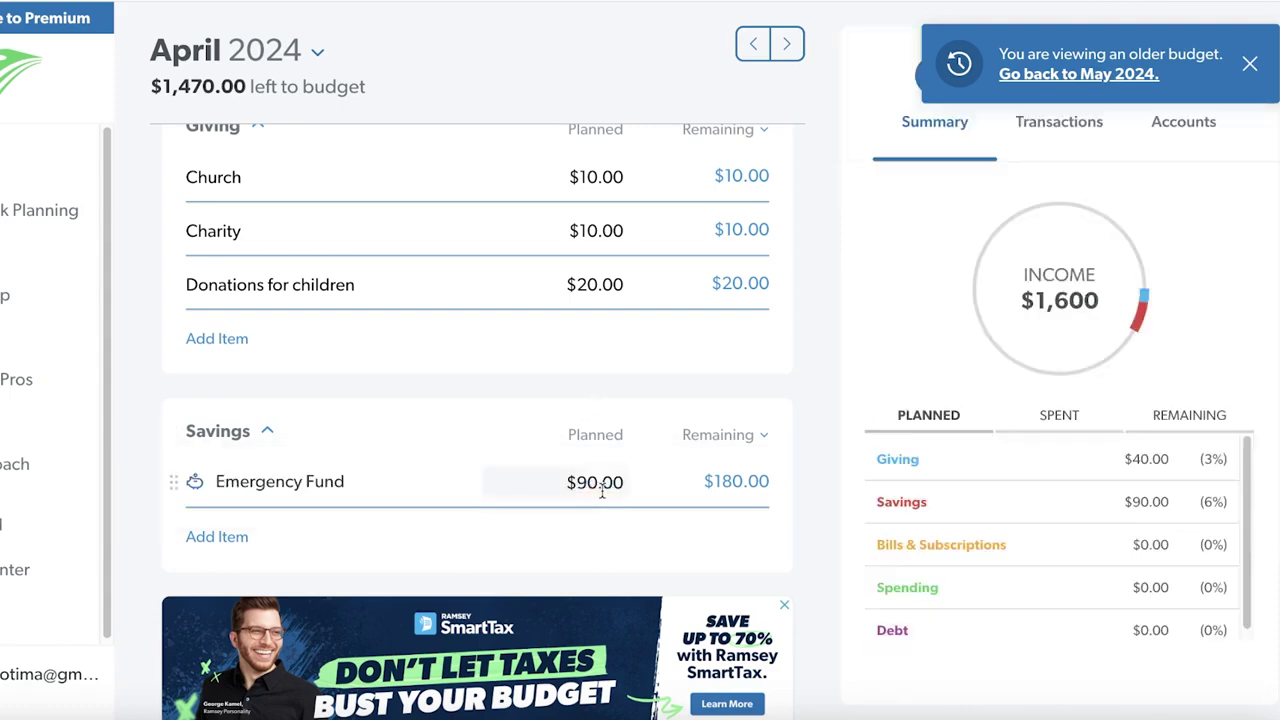
{"action": "scroll", "coordinate": [603, 490], "scroll_direction": "down", "scroll_amount": 10}
{"action": "scroll", "coordinate": [590, 475], "scroll_direction": "up", "scroll_amount": 9}
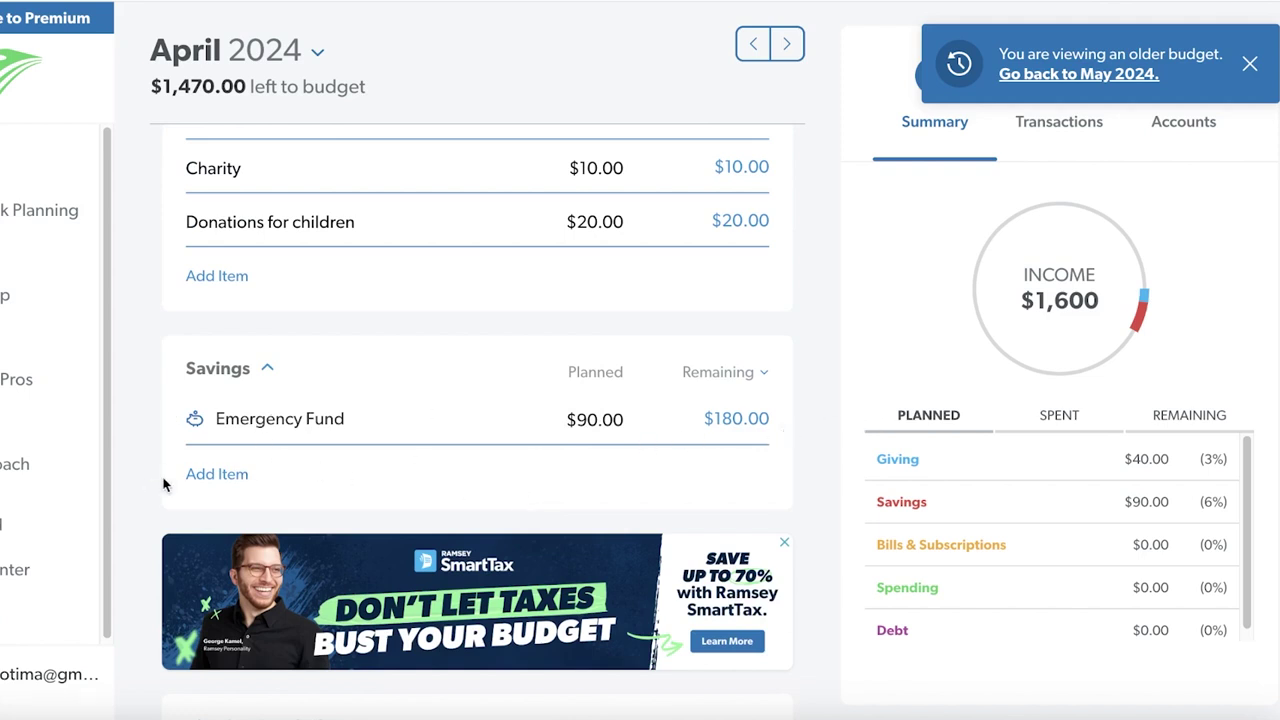
Add a Medical Bills savings item planned at $100, then show Remaining amounts in the Summary
{"action": "left_click", "coordinate": [222, 474]}
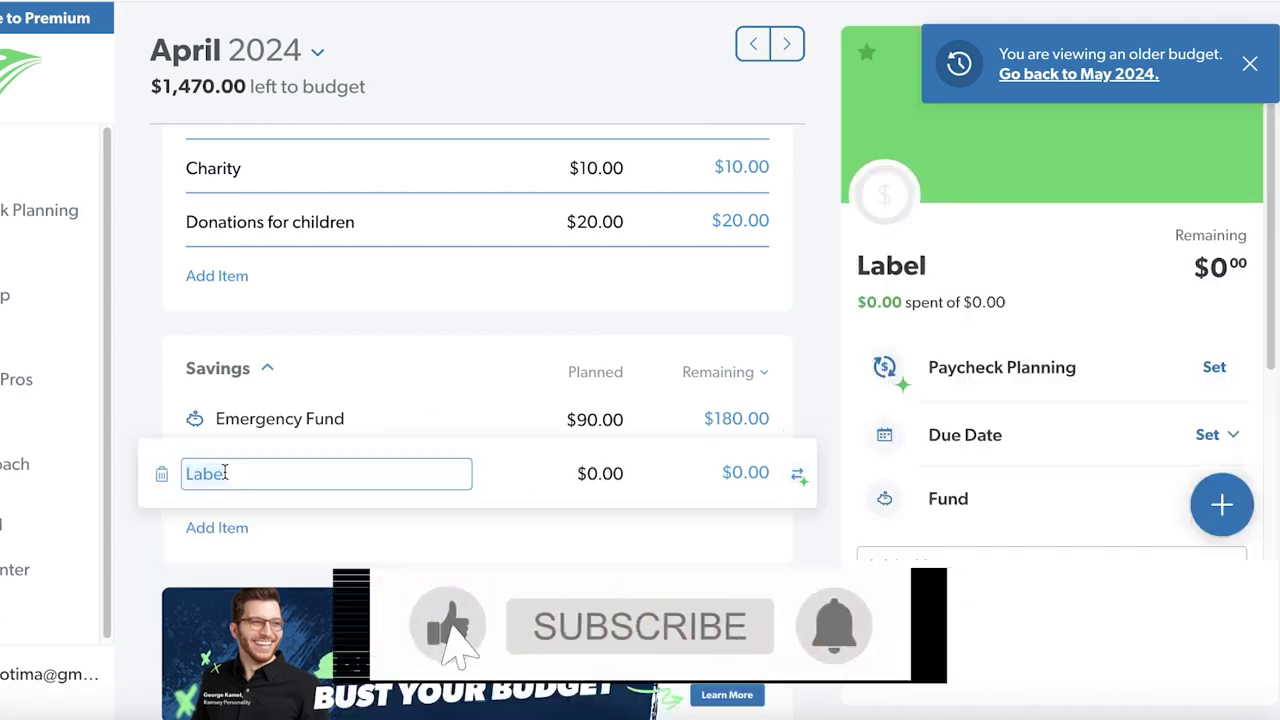
{"action": "key", "text": "BackSpace"}
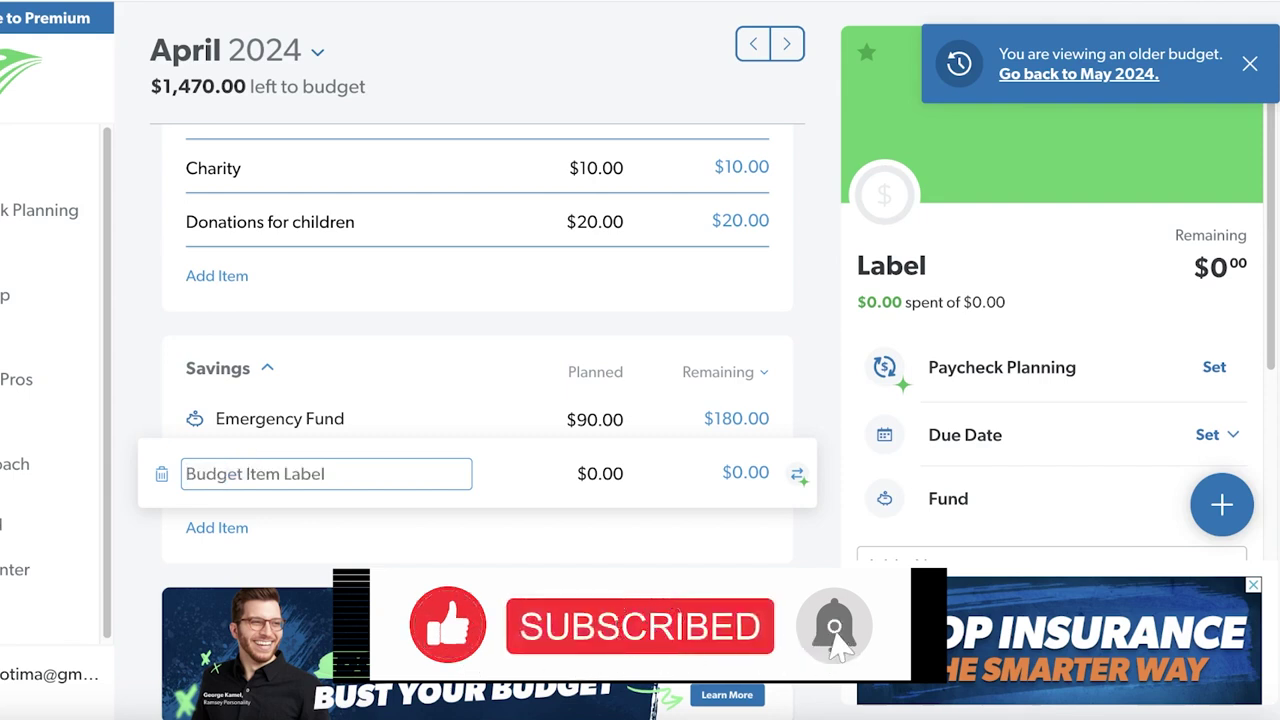
{"action": "type", "text": "M"}
{"action": "key", "text": "BackSpace"}
{"action": "type", "text": "MEdi"}
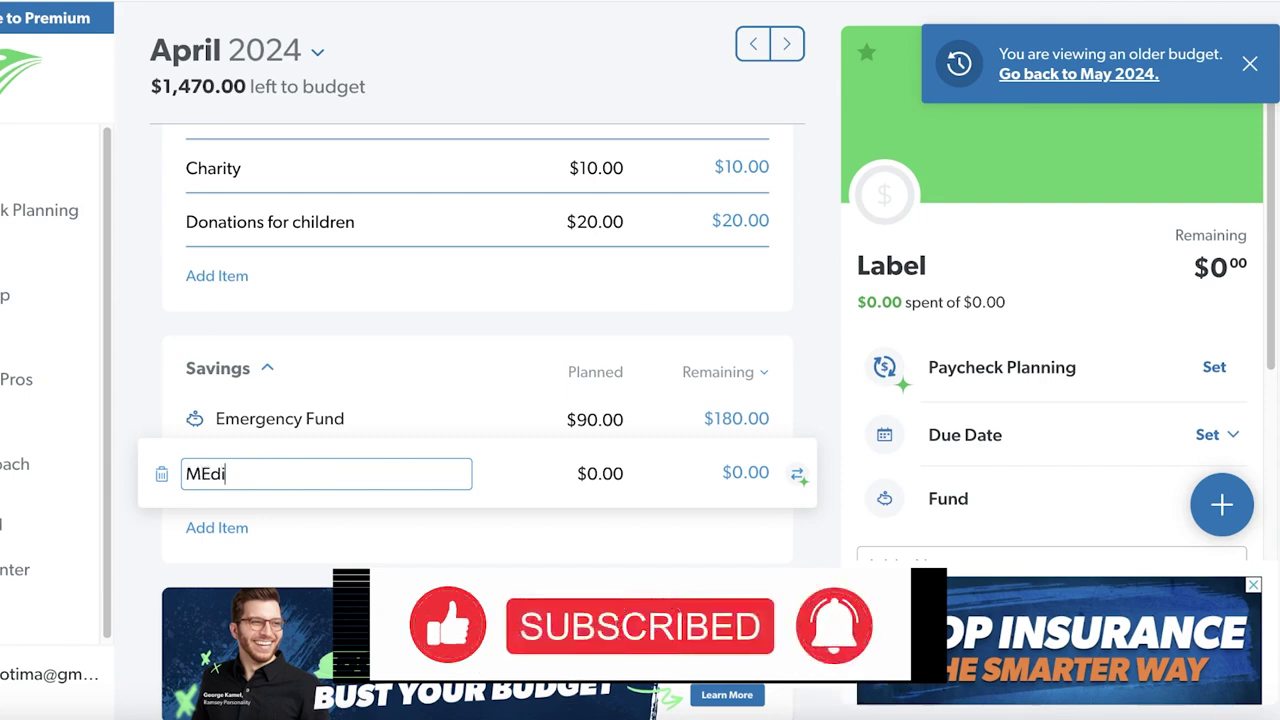
{"action": "type", "text": "edical Bills"}
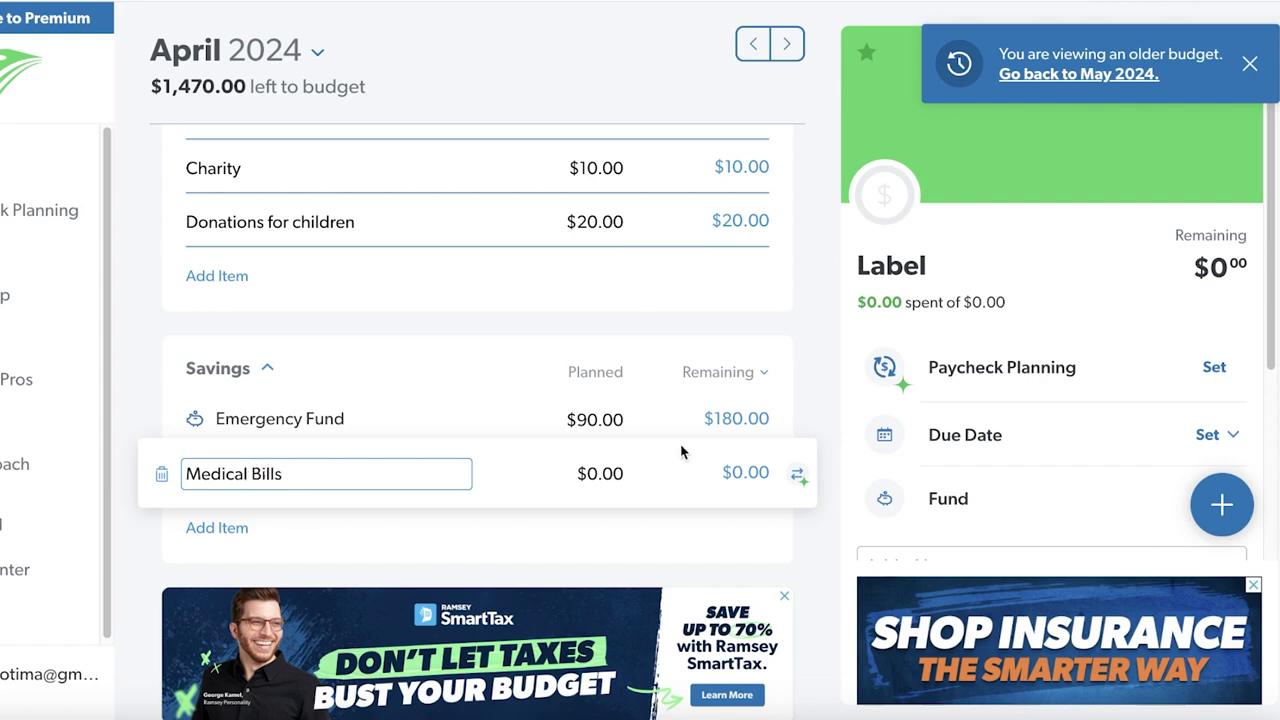
{"action": "left_click", "coordinate": [599, 474]}
{"action": "type", "text": "1"}
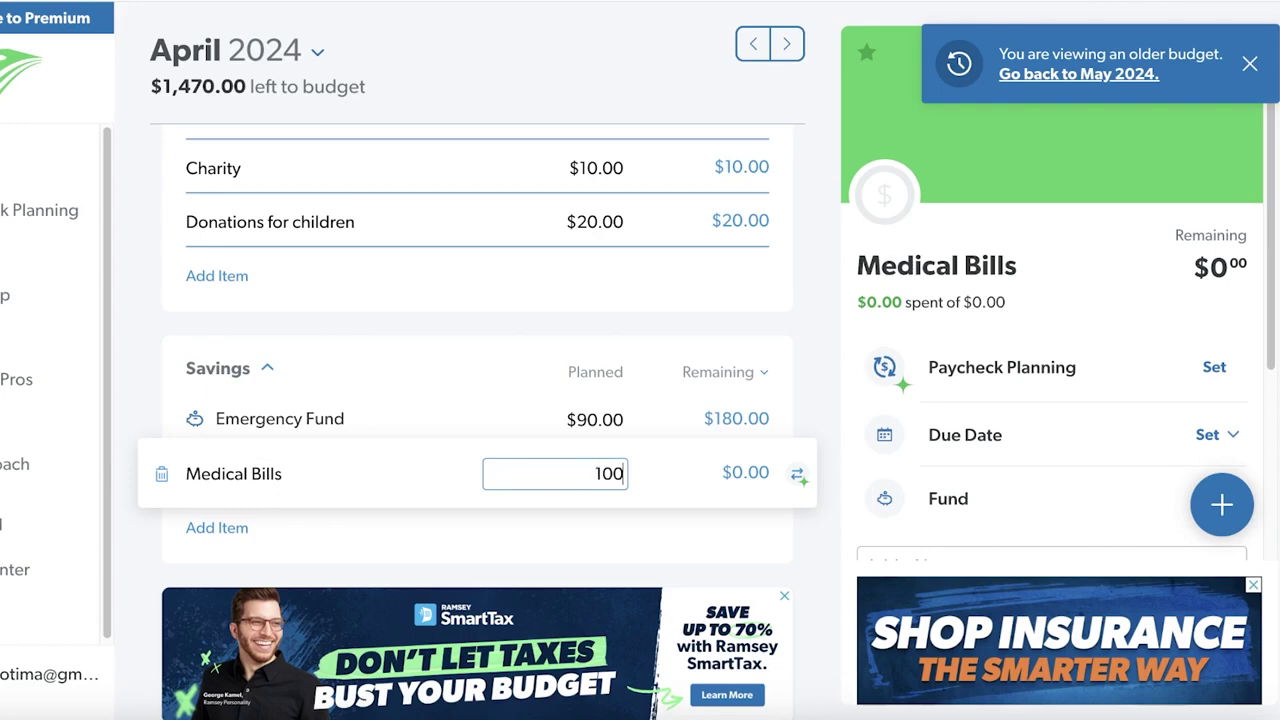
{"action": "left_click", "coordinate": [604, 311]}
{"action": "scroll", "coordinate": [789, 331], "scroll_direction": "down", "scroll_amount": 1}
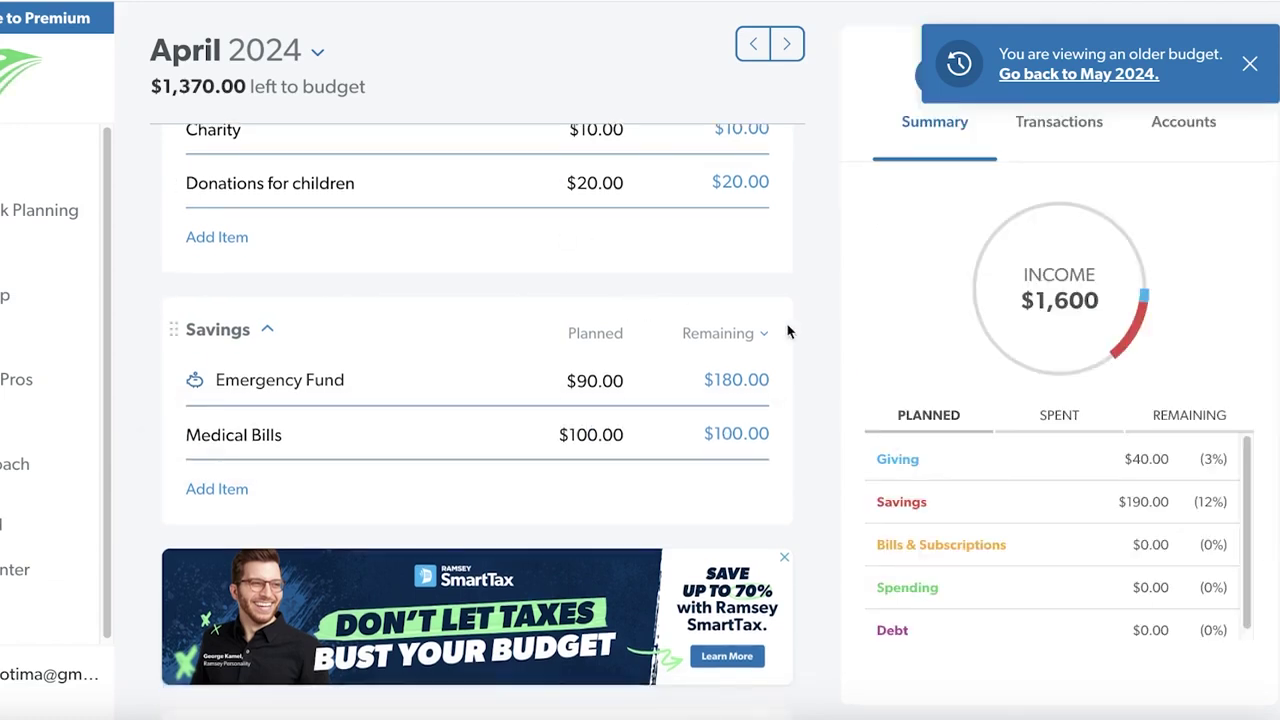
{"action": "left_click", "coordinate": [1159, 416]}
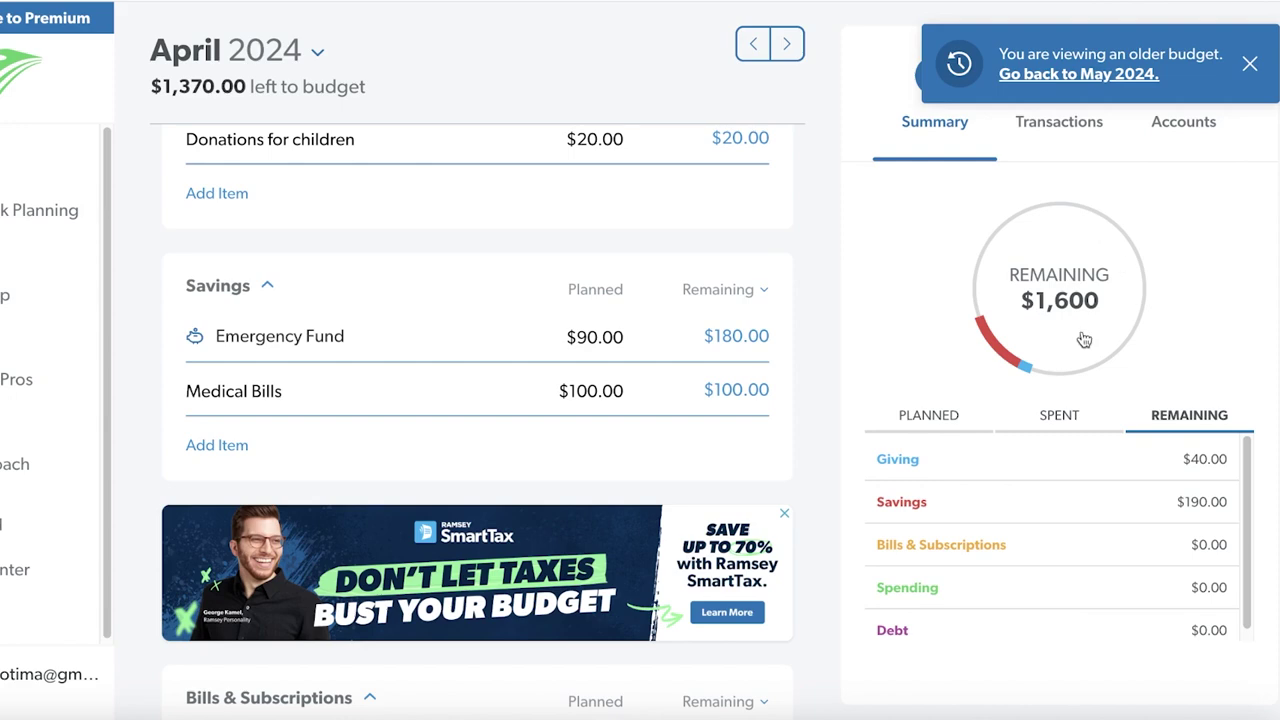
Plan Mortgage/Rent $300, Water $12, Natural Gas $1, Electricity $50, Internet $40, Streaming $10, Trash $8
{"action": "scroll", "coordinate": [460, 418], "scroll_direction": "down", "scroll_amount": 3}
{"action": "scroll", "coordinate": [470, 440], "scroll_direction": "down", "scroll_amount": 5}
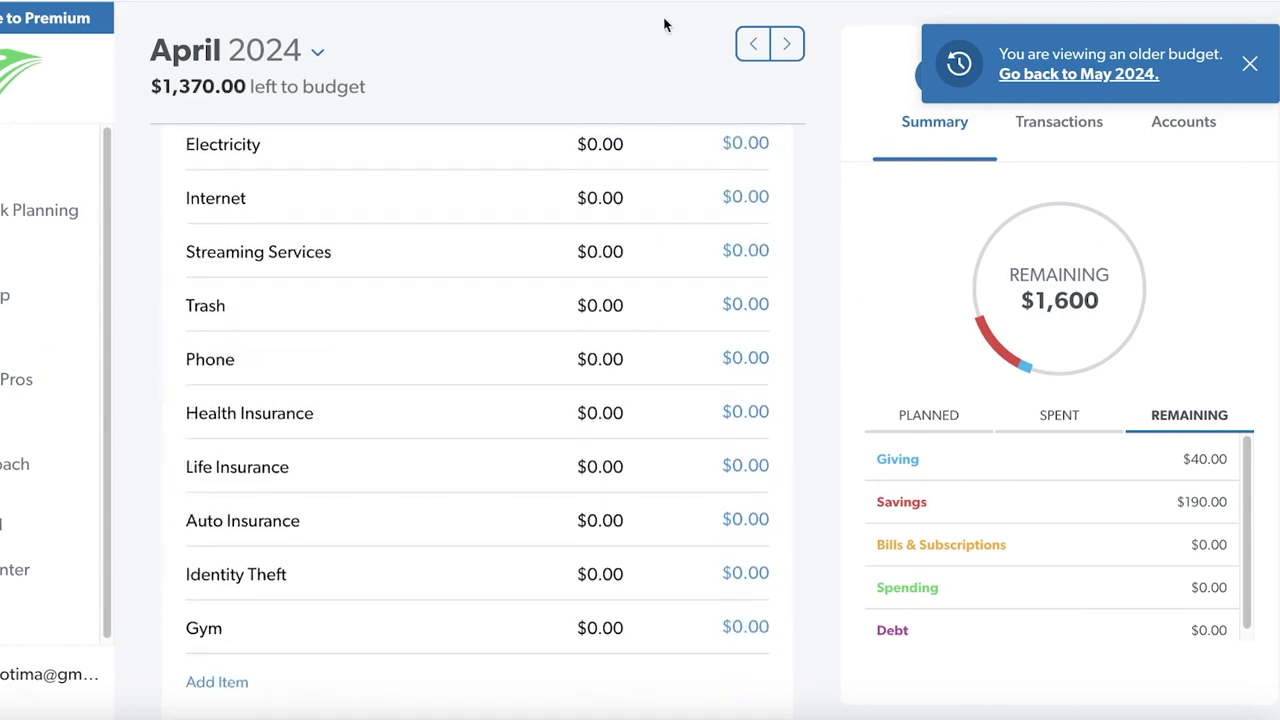
{"action": "scroll", "coordinate": [475, 474], "scroll_direction": "up", "scroll_amount": 2}
{"action": "scroll", "coordinate": [475, 474], "scroll_direction": "up", "scroll_amount": 3}
{"action": "scroll", "coordinate": [394, 511], "scroll_direction": "down", "scroll_amount": 2}
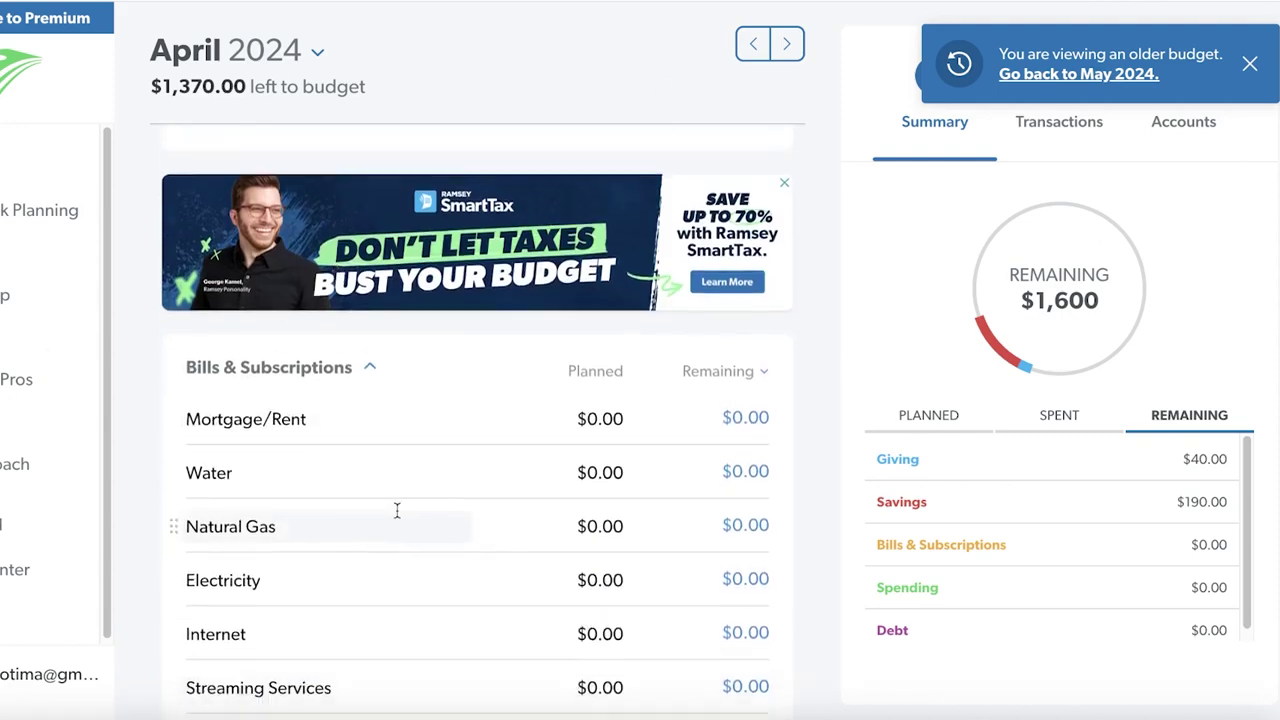
{"action": "left_click", "coordinate": [614, 368]}
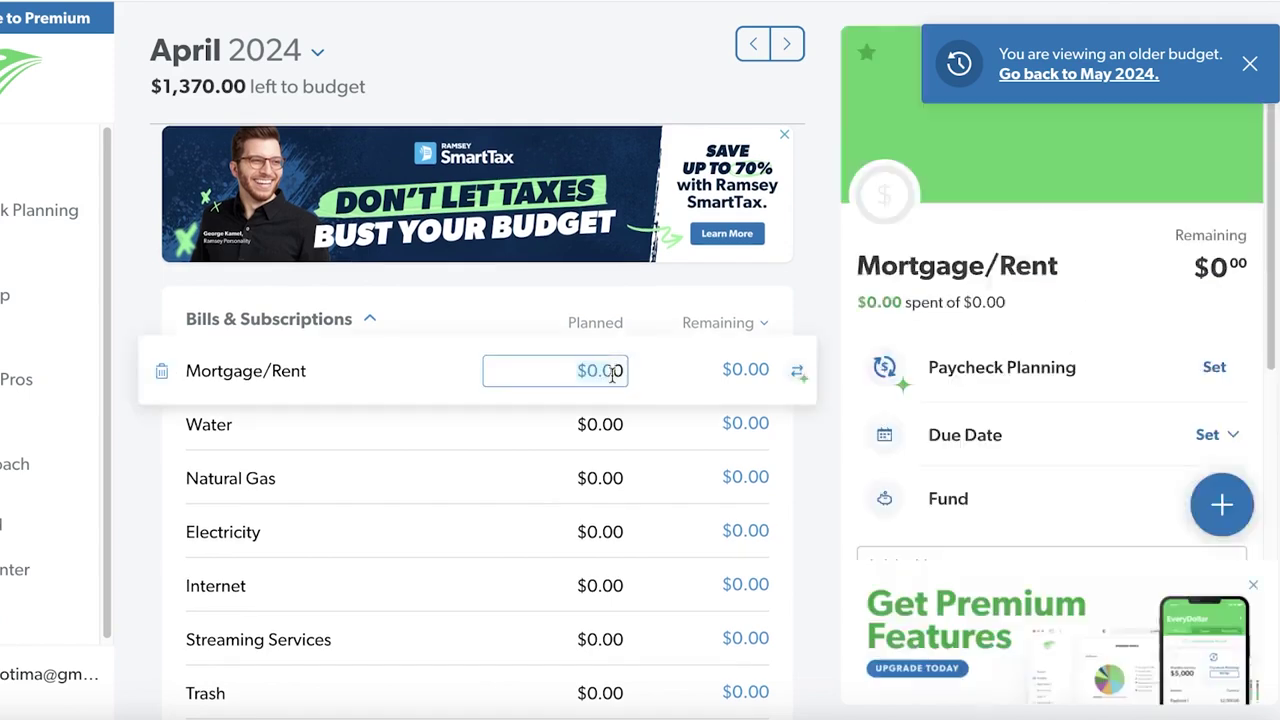
{"action": "type", "text": "3000"}
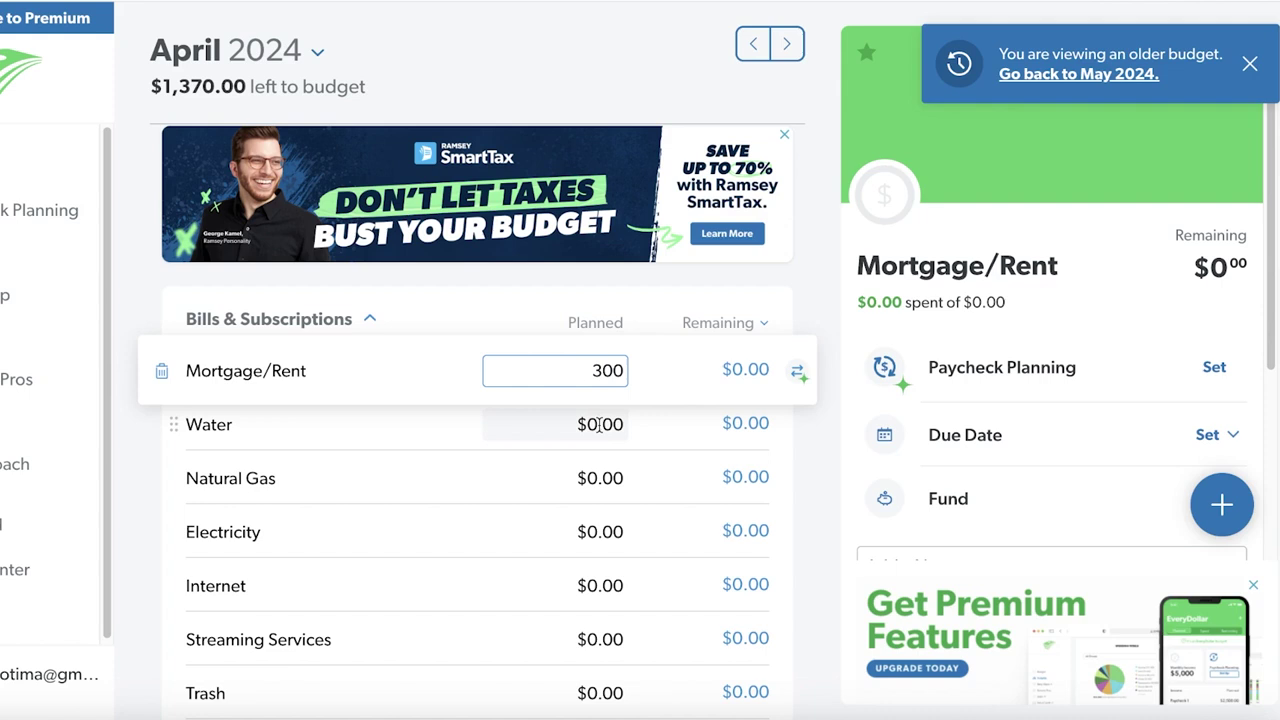
{"action": "key", "text": "Tab"}
{"action": "type", "text": "12"}
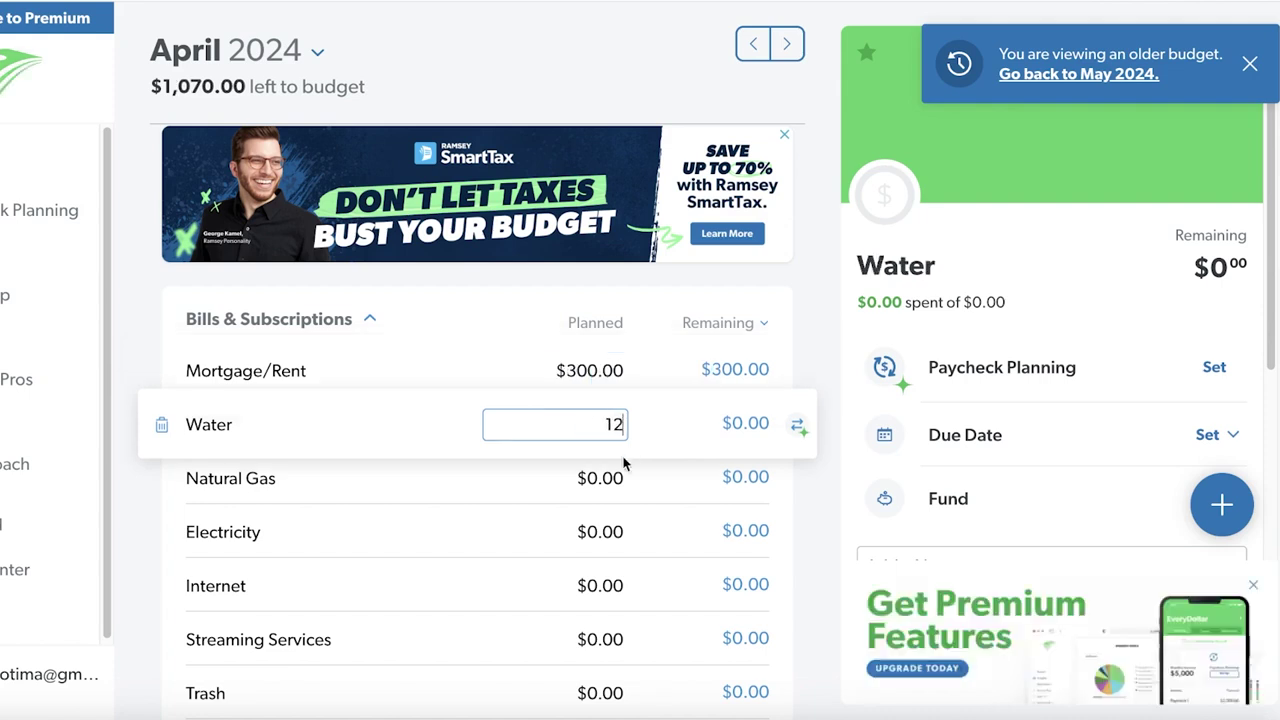
{"action": "key", "text": "Tab"}
{"action": "type", "text": "1"}
{"action": "left_click", "coordinate": [606, 533]}
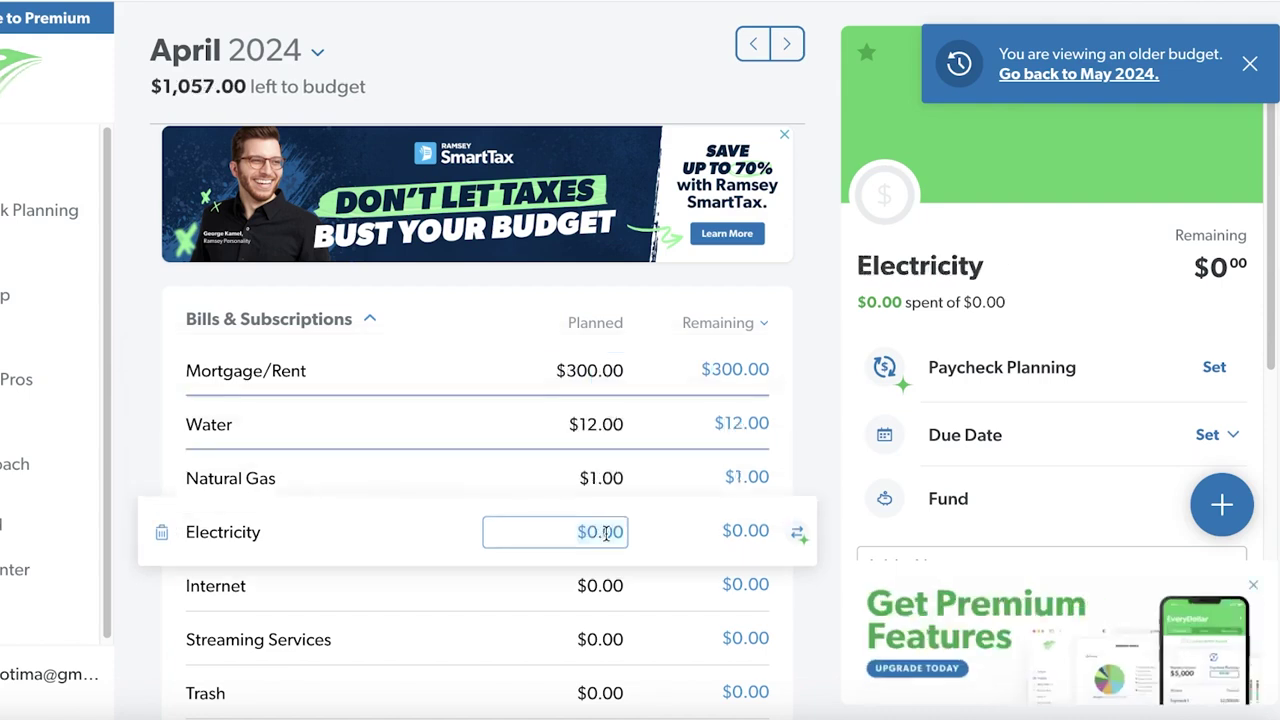
{"action": "type", "text": "1"}
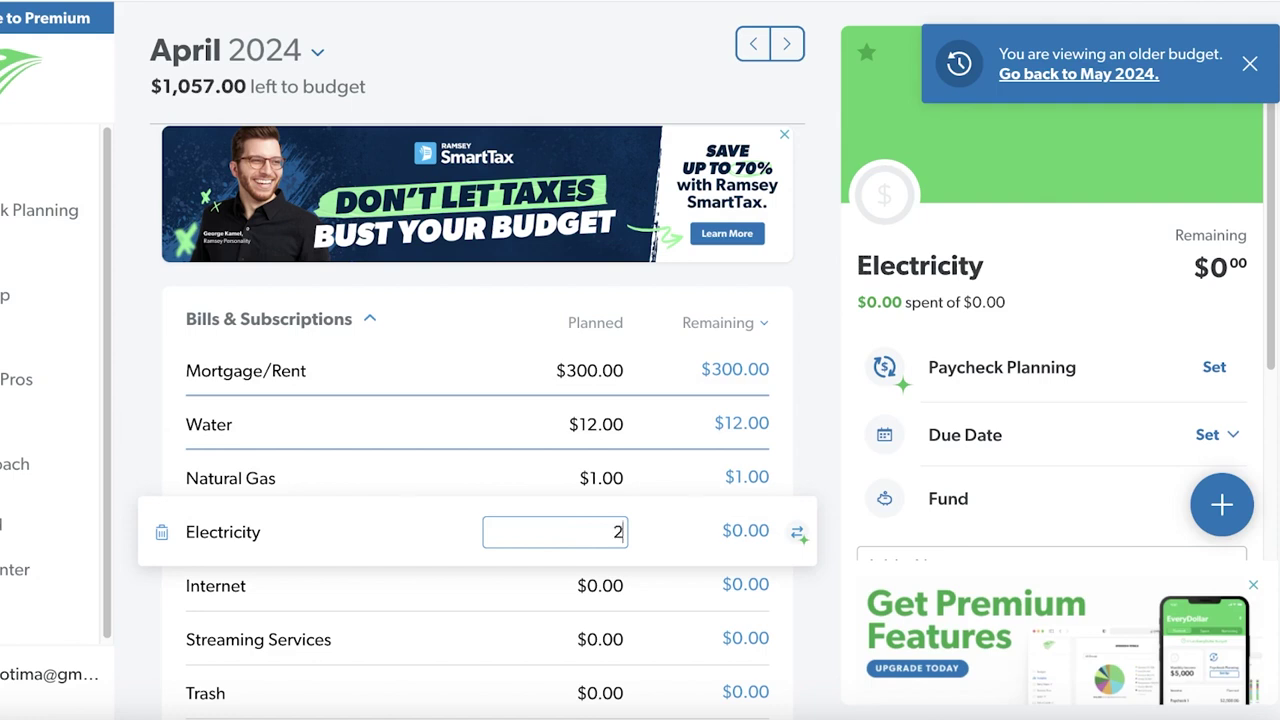
{"action": "type", "text": "0"}
{"action": "key", "text": "Tab"}
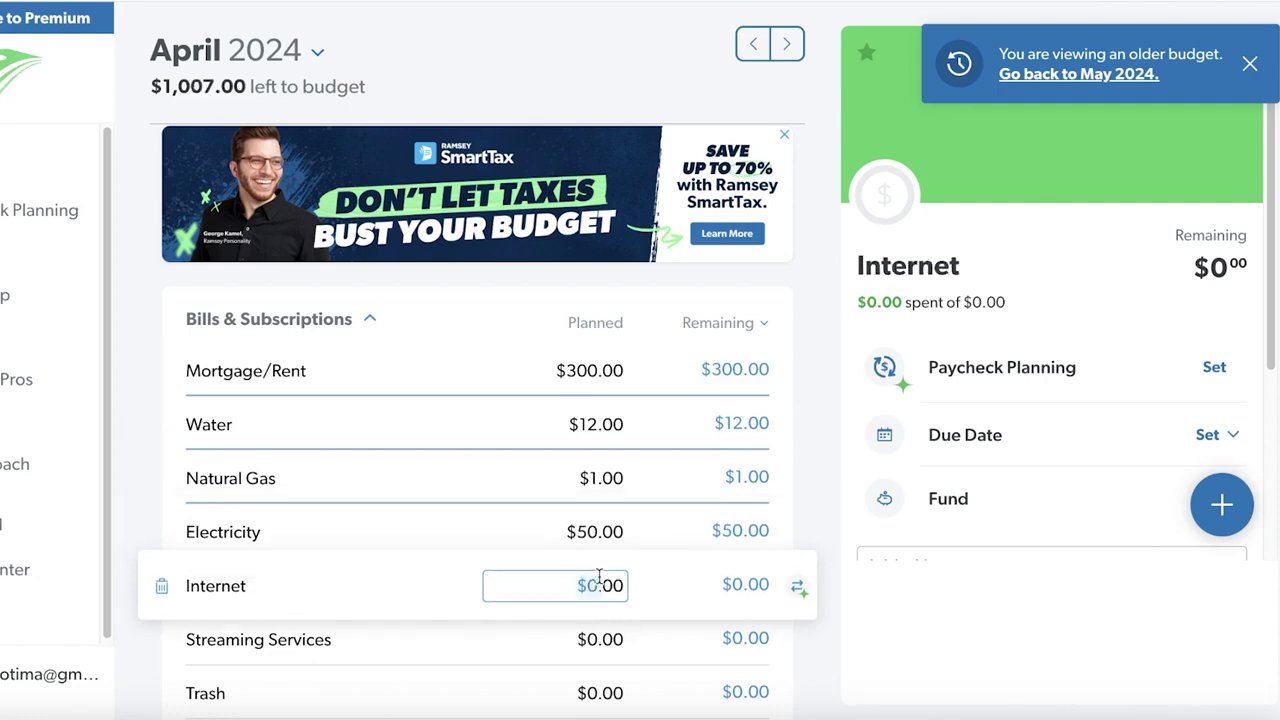
{"action": "type", "text": "40"}
{"action": "left_click", "coordinate": [614, 636]}
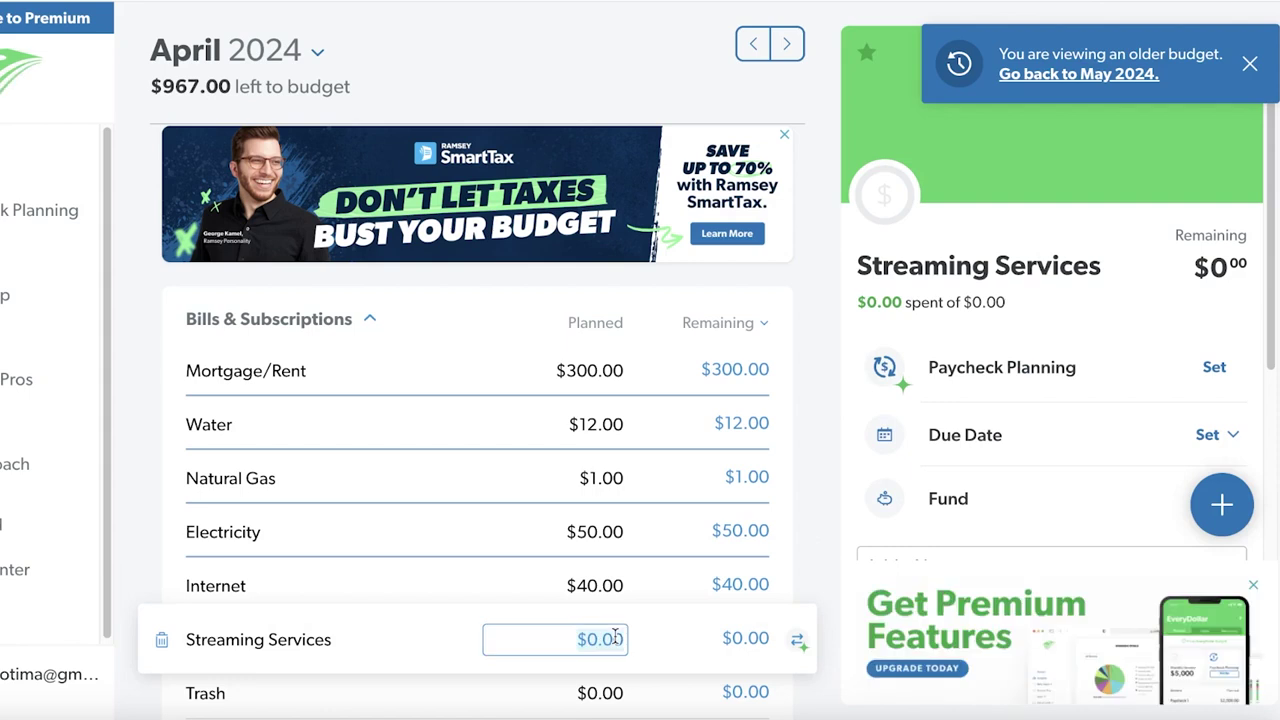
{"action": "type", "text": "10"}
{"action": "left_click", "coordinate": [595, 693]}
{"action": "type", "text": "8"}
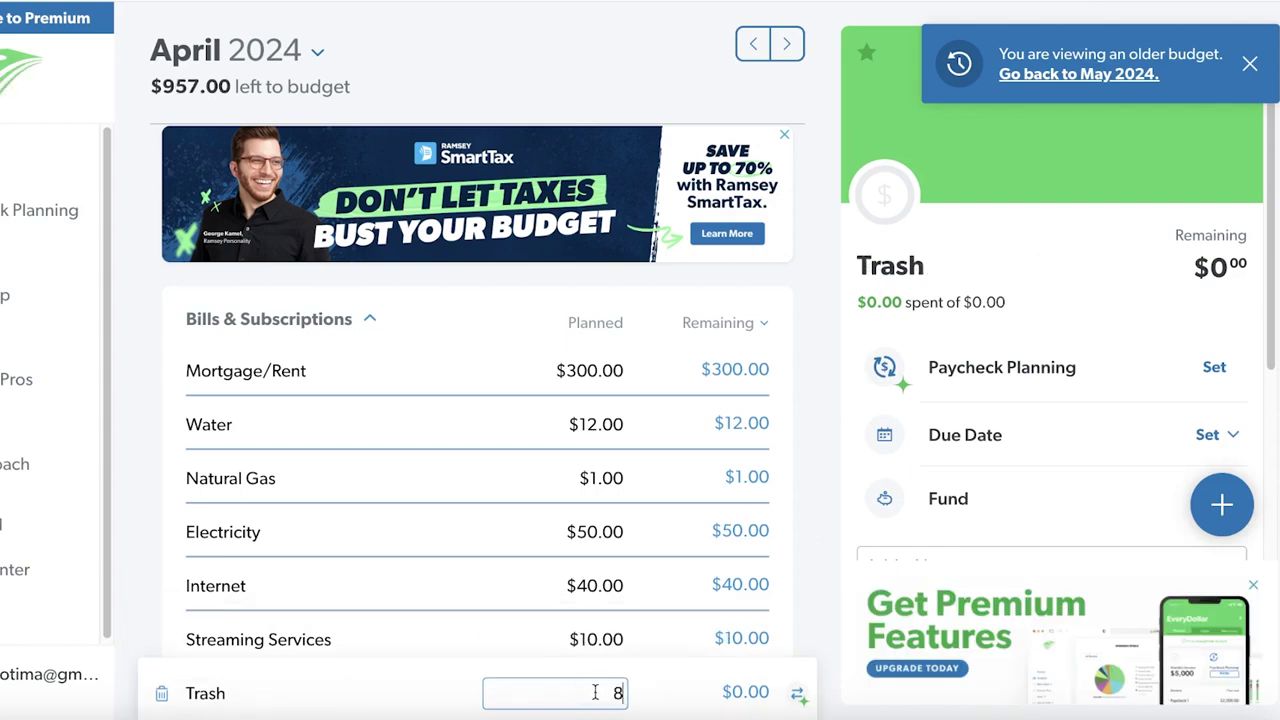
Plan Phone $60, Health Insurance $66, Life and Auto Insurance $6 each, Identity Theft $60, Gym $40
{"action": "scroll", "coordinate": [595, 693], "scroll_direction": "down", "scroll_amount": 2}
{"action": "left_click", "coordinate": [640, 571]}
{"action": "type", "text": "60"}
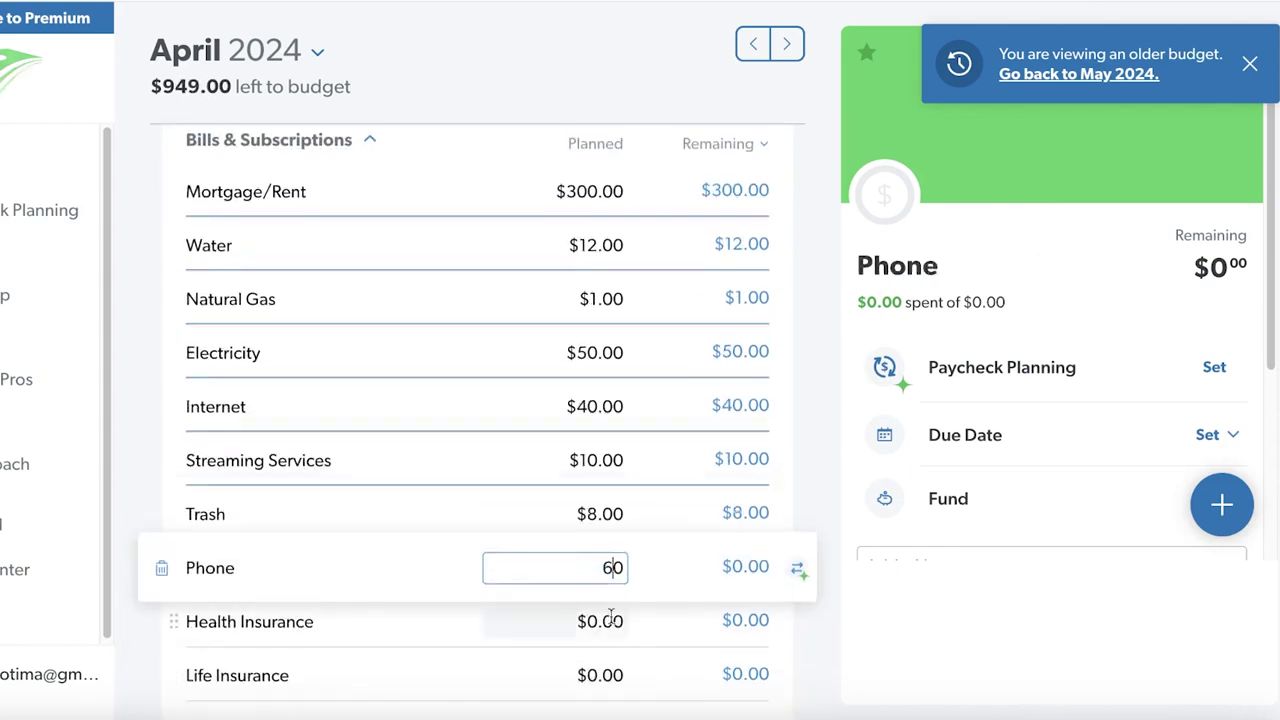
{"action": "left_click", "coordinate": [611, 617]}
{"action": "type", "text": "66"}
{"action": "left_click", "coordinate": [600, 675]}
{"action": "type", "text": "6"}
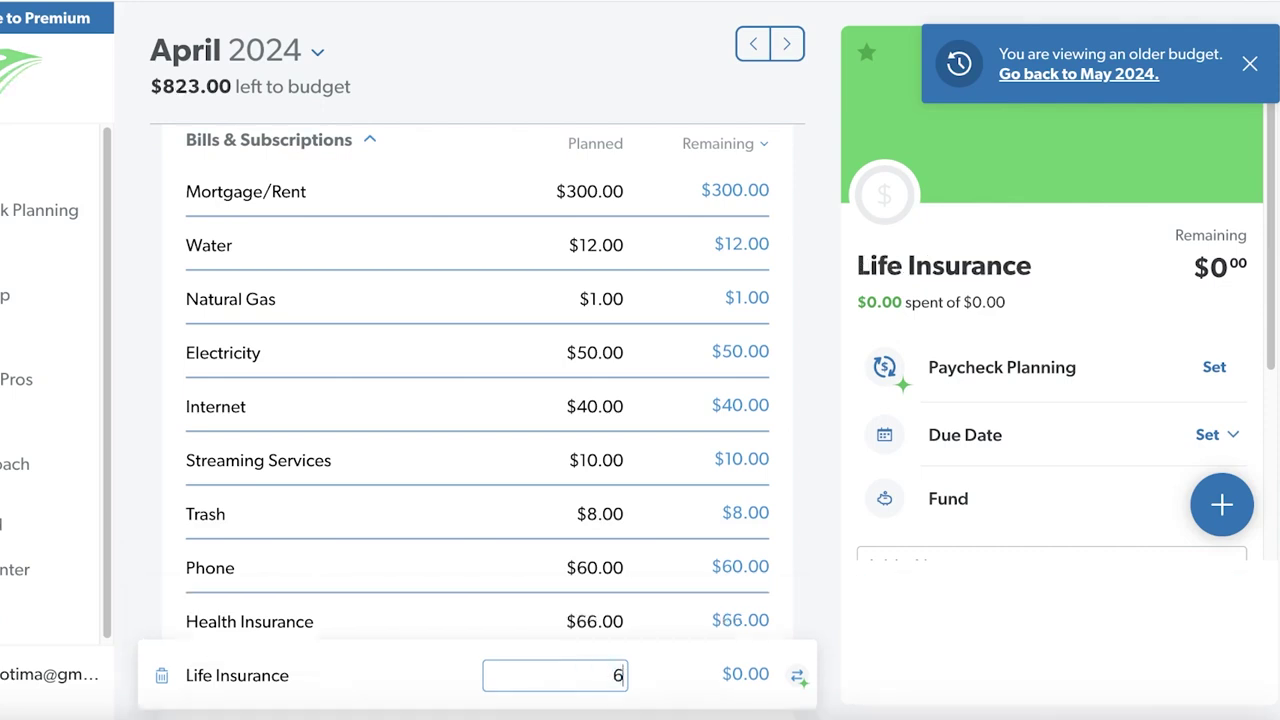
{"action": "scroll", "coordinate": [600, 693], "scroll_direction": "down", "scroll_amount": 1}
{"action": "left_click", "coordinate": [600, 693]}
{"action": "type", "text": "6"}
{"action": "scroll", "coordinate": [600, 693], "scroll_direction": "down", "scroll_amount": 1}
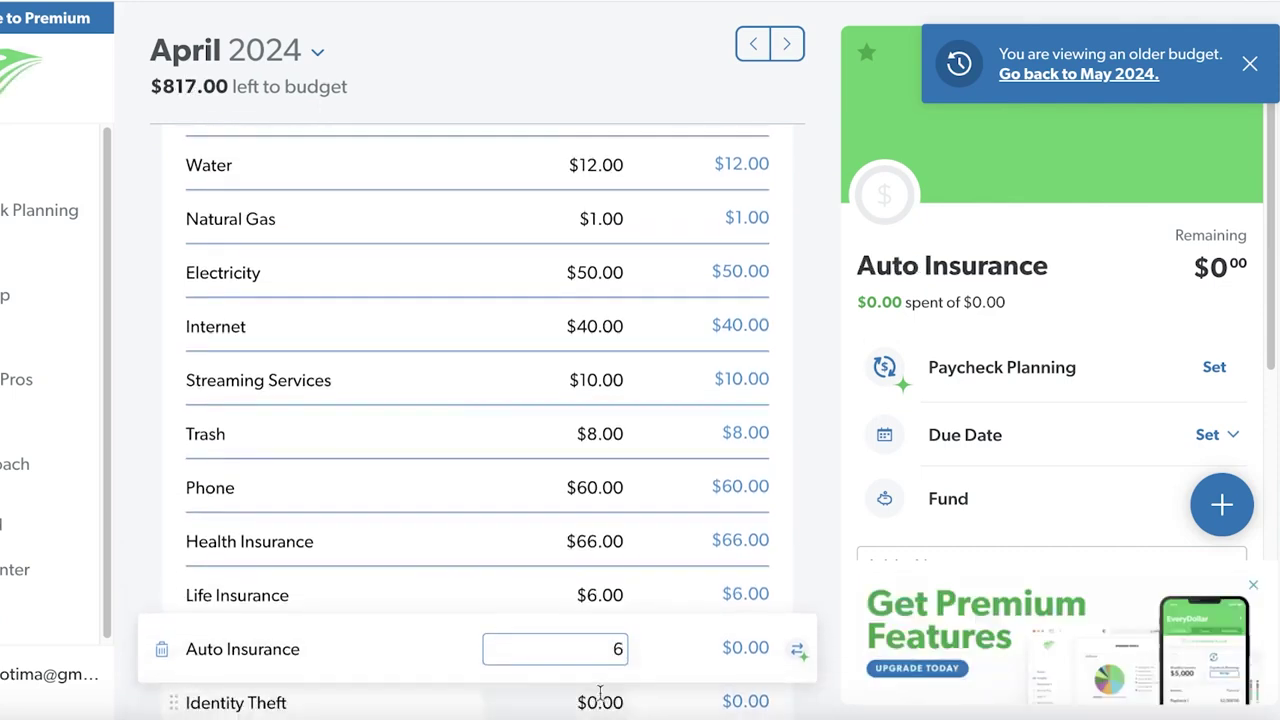
{"action": "scroll", "coordinate": [600, 693], "scroll_direction": "down", "scroll_amount": 2}
{"action": "left_click", "coordinate": [613, 478]}
{"action": "type", "text": "600"}
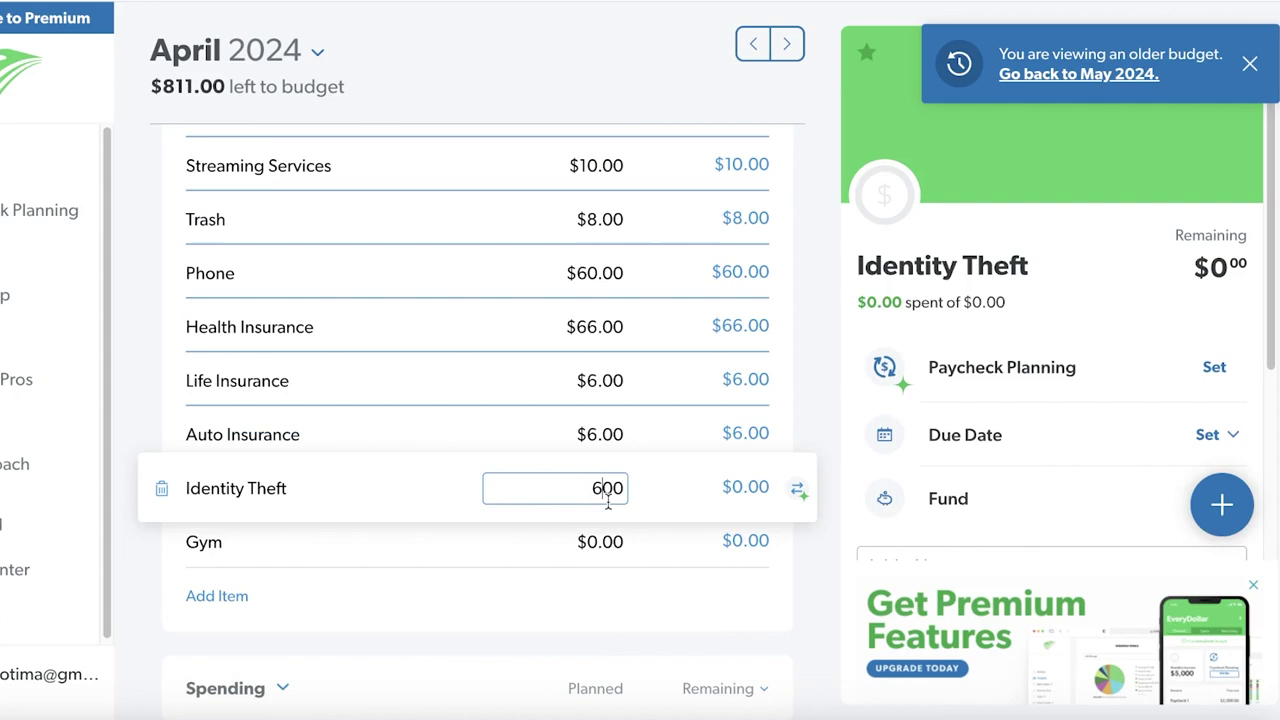
{"action": "left_click", "coordinate": [620, 541]}
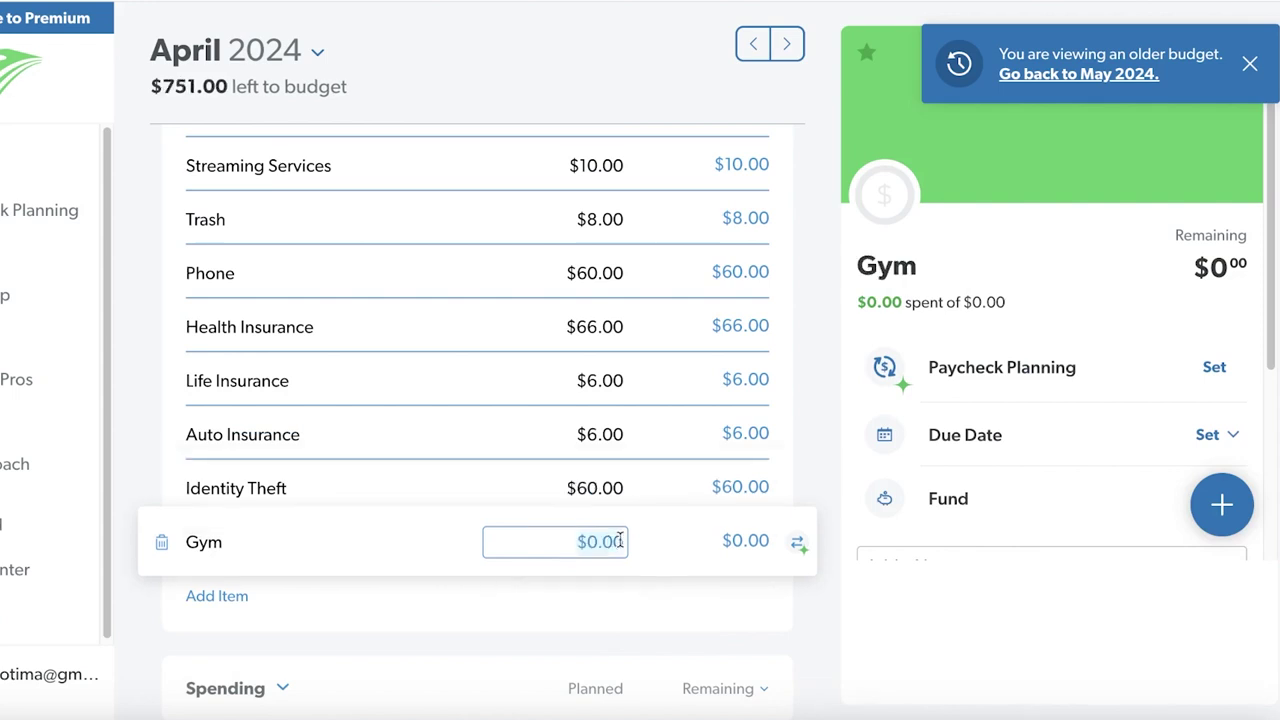
{"action": "type", "text": "10"}
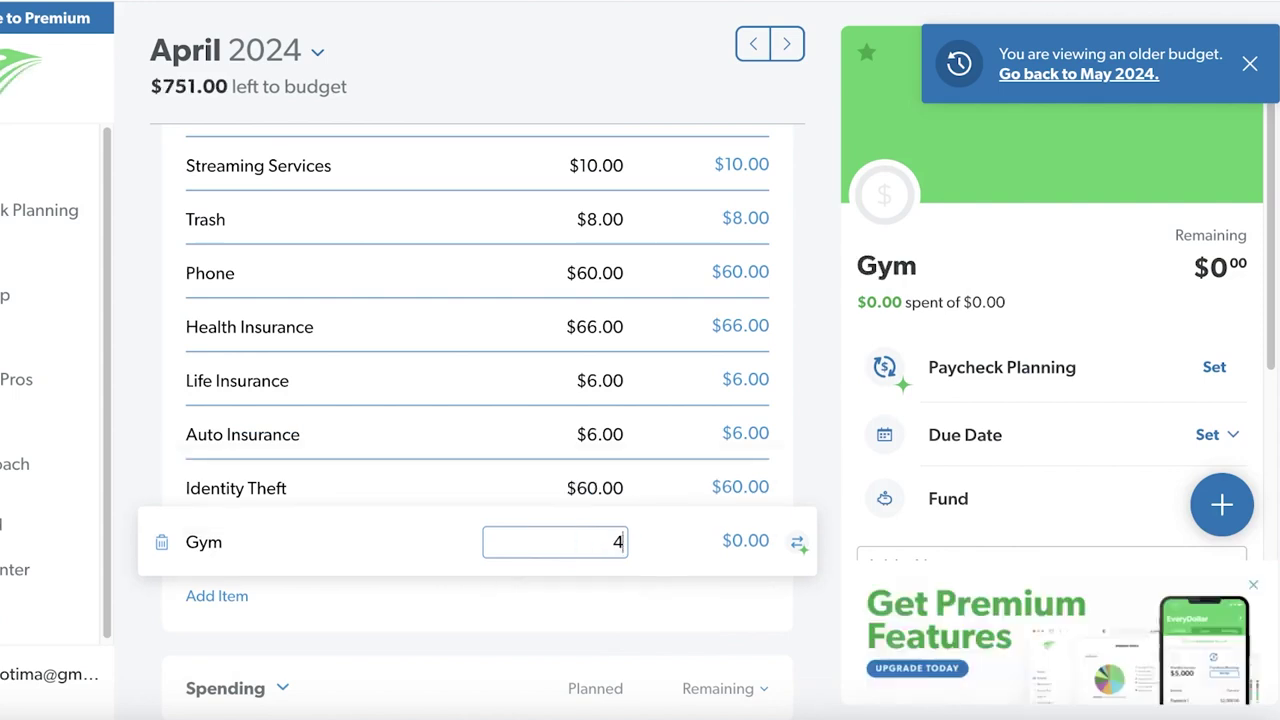
{"action": "left_click", "coordinate": [820, 451]}
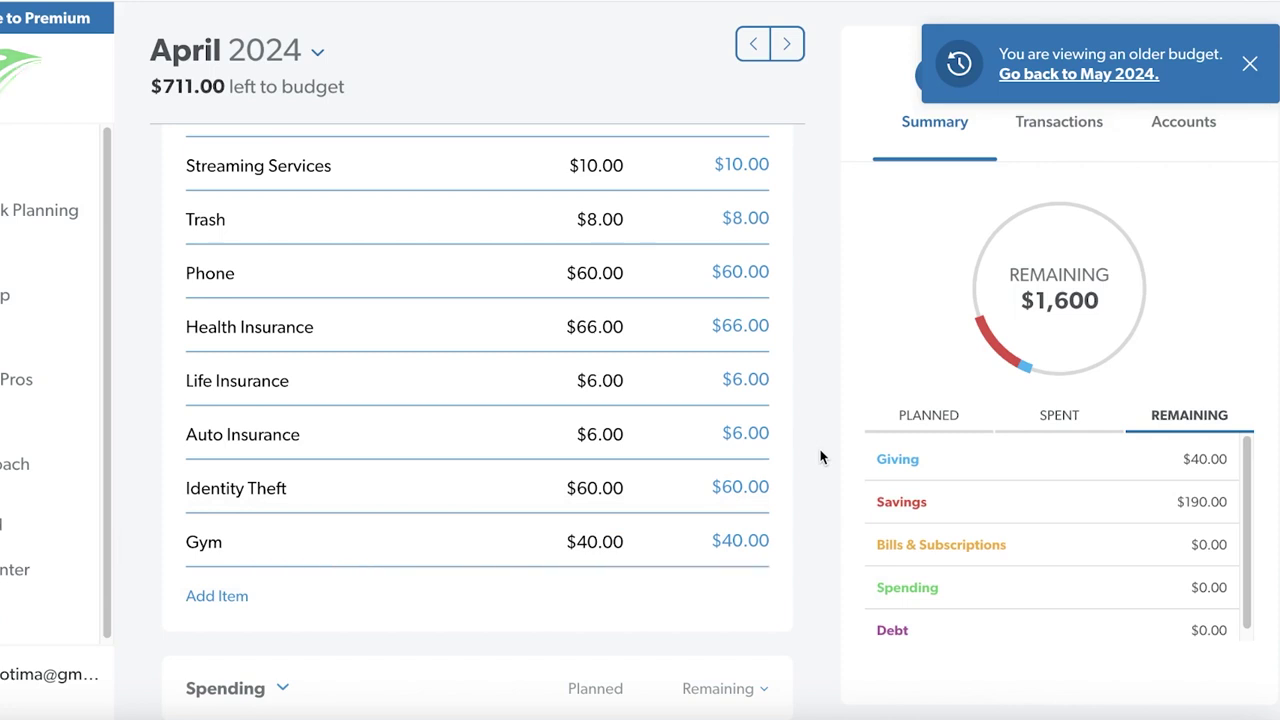
Cycle the Summary donut through Spent, Planned and Remaining, ending on the Planned breakdown by group
{"action": "scroll", "coordinate": [820, 457], "scroll_direction": "down", "scroll_amount": 2}
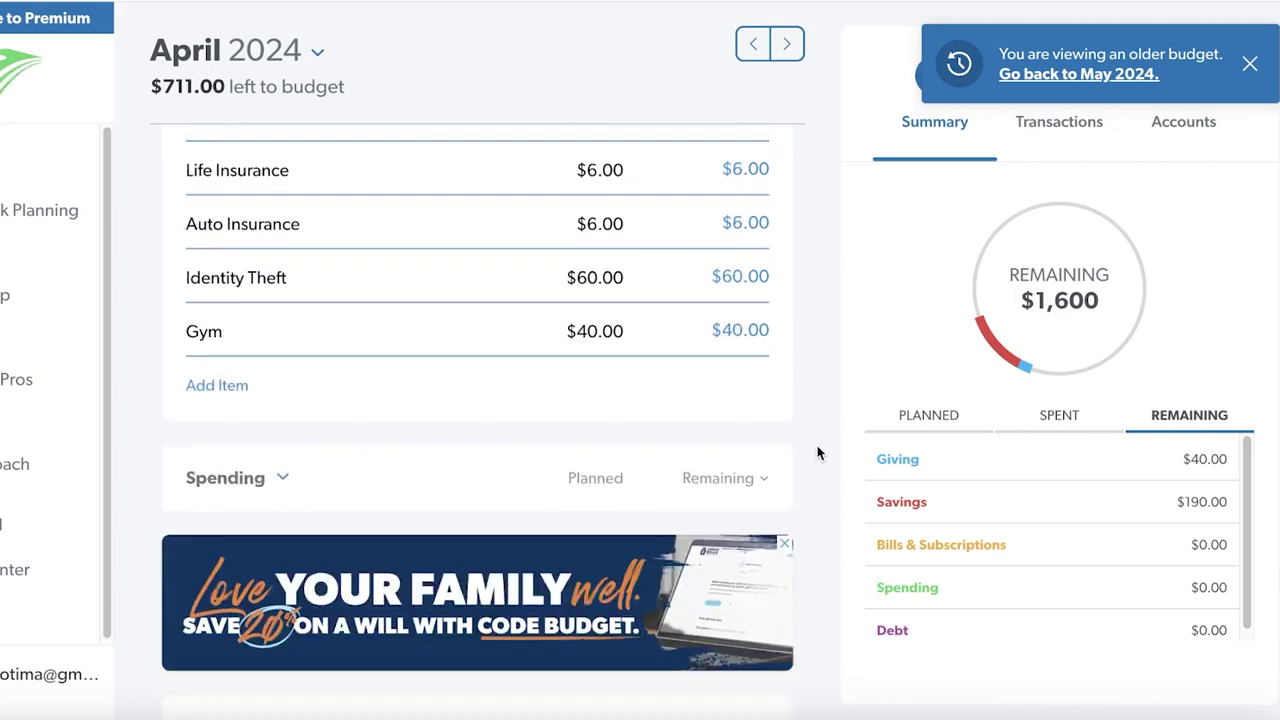
{"action": "left_click", "coordinate": [1061, 421]}
{"action": "left_click", "coordinate": [971, 417]}
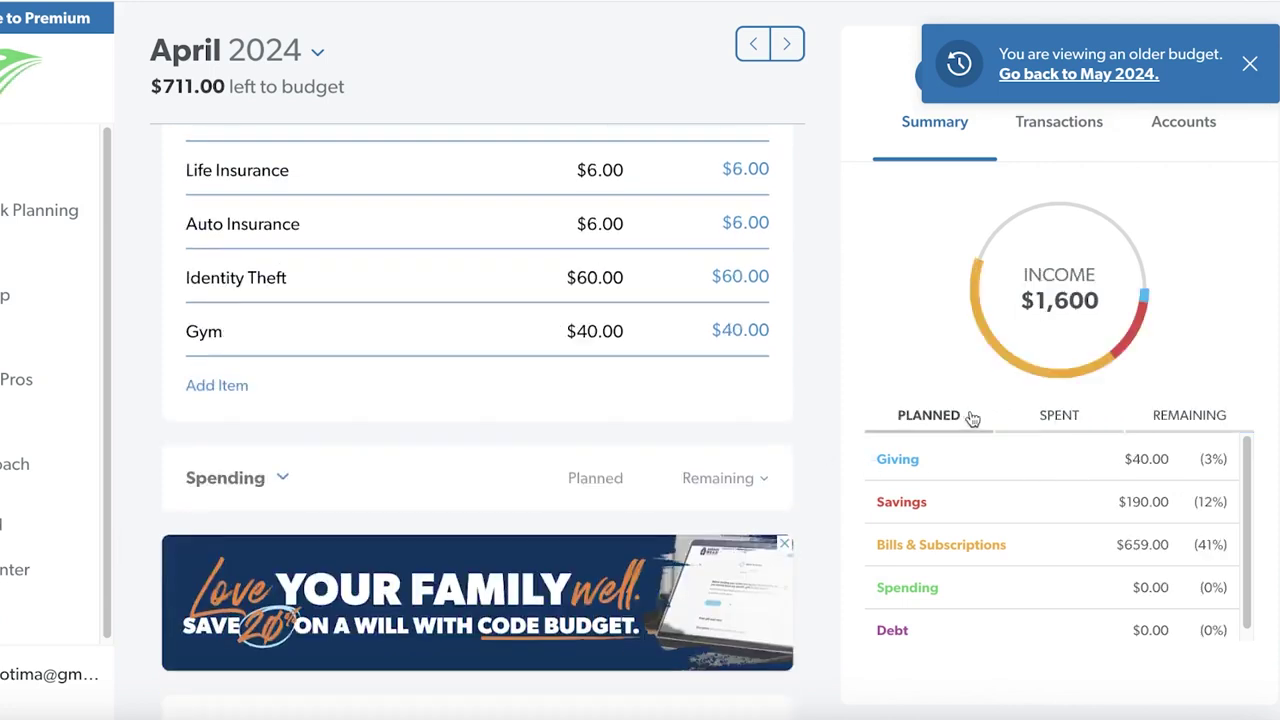
{"action": "left_click", "coordinate": [1178, 424]}
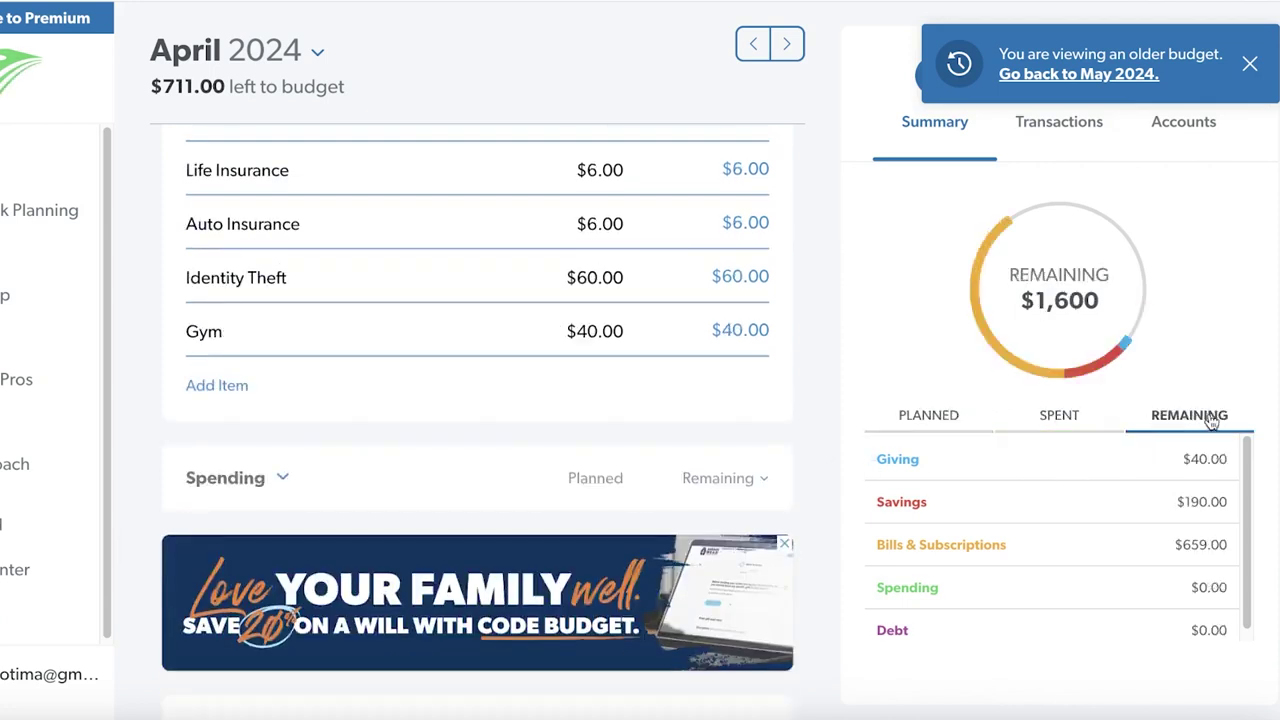
{"action": "left_click", "coordinate": [910, 422]}
{"action": "scroll", "coordinate": [294, 371], "scroll_direction": "down", "scroll_amount": 2}
Expand the Spending group to show its $0.00 items and start a new item
{"action": "left_click", "coordinate": [287, 332]}
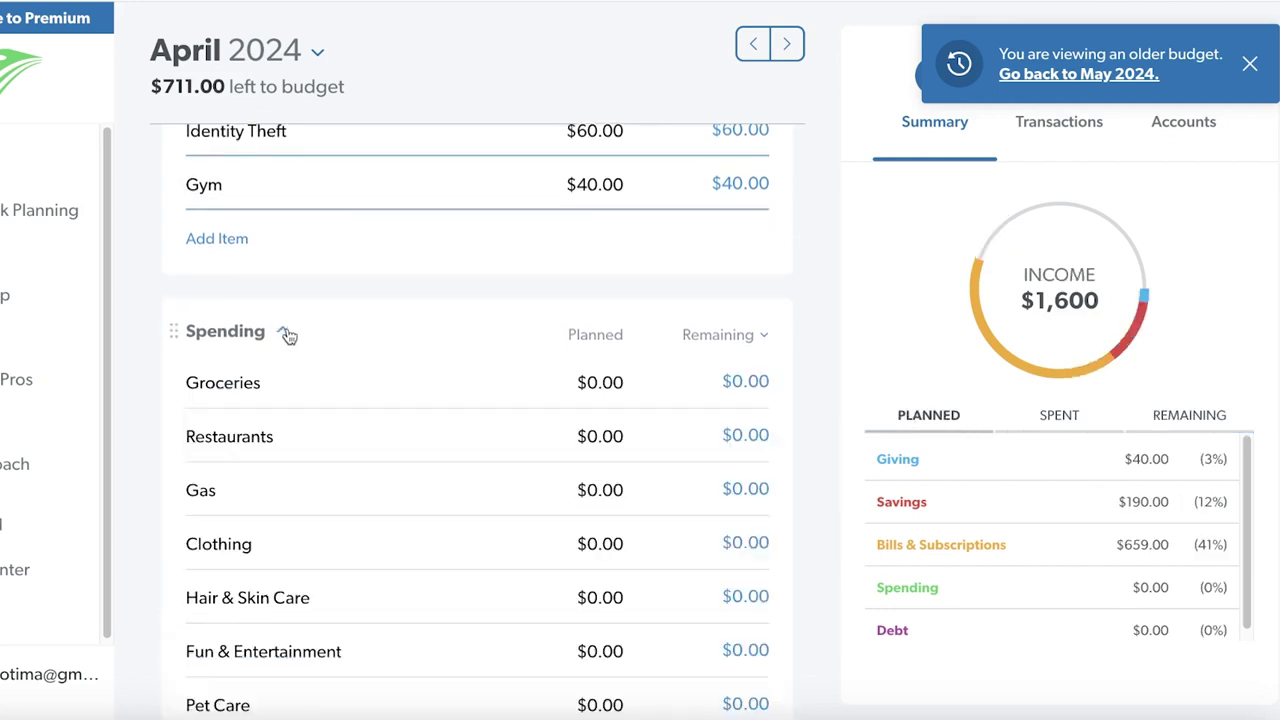
{"action": "scroll", "coordinate": [491, 331], "scroll_direction": "down", "scroll_amount": 2}
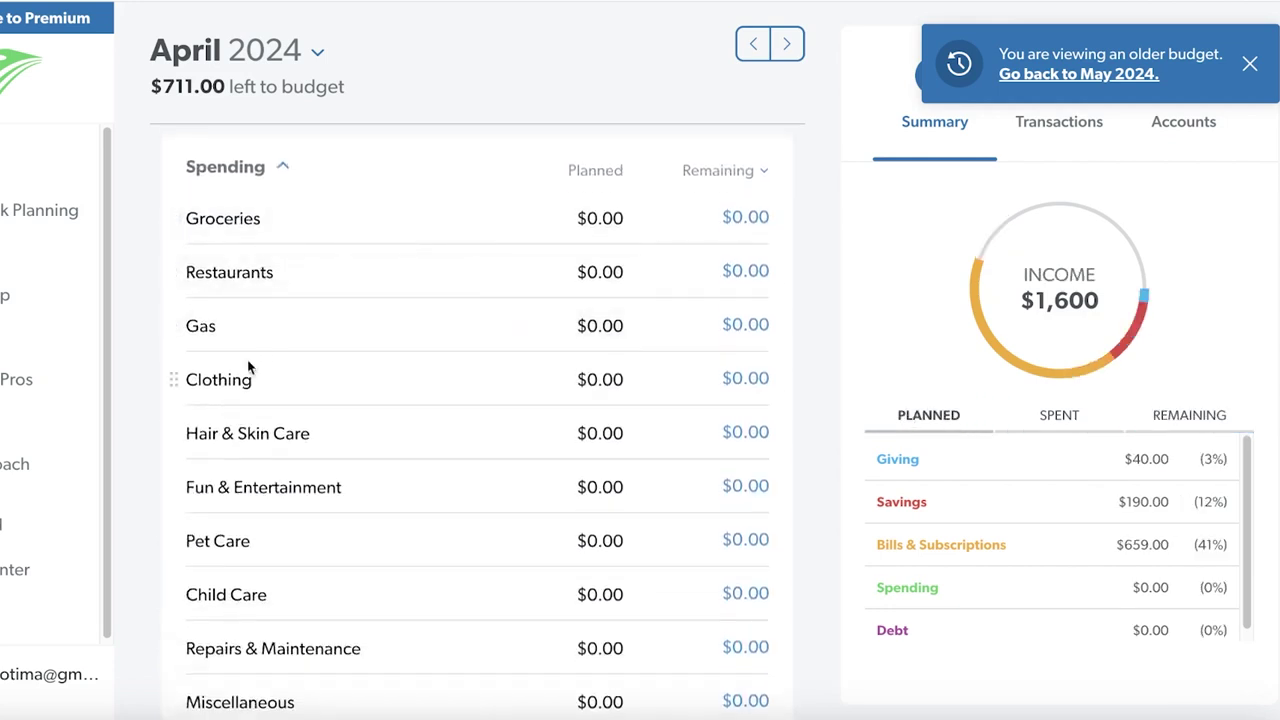
{"action": "scroll", "coordinate": [251, 400], "scroll_direction": "down", "scroll_amount": 3}
{"action": "left_click", "coordinate": [186, 544]}
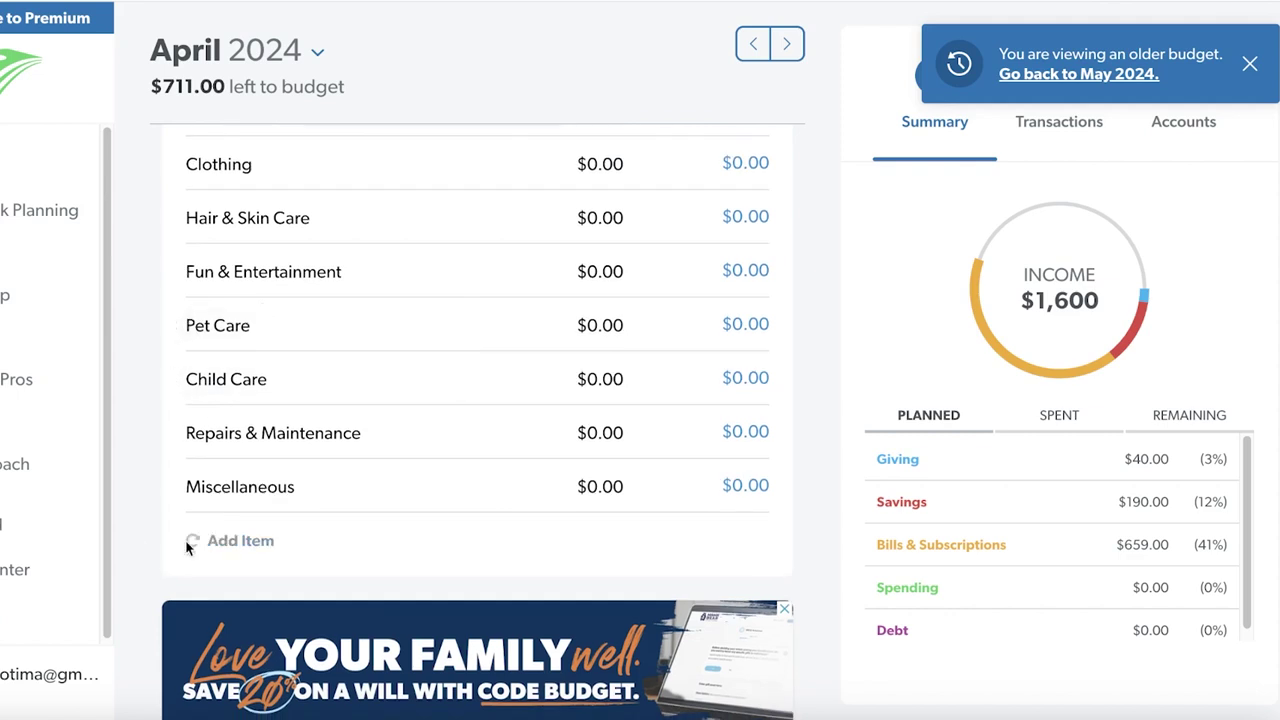
Label the new Spending item 'Engagement Party'
{"action": "key", "text": "BackSpace"}
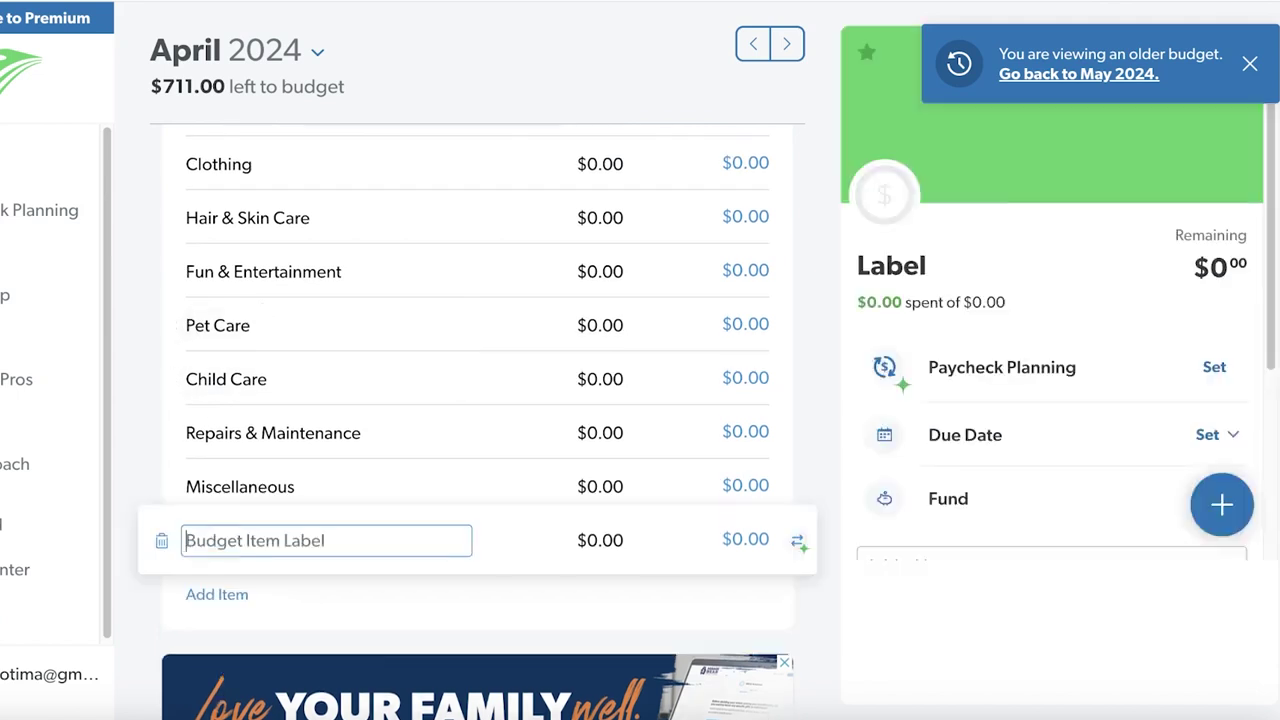
{"action": "type", "text": "A"}
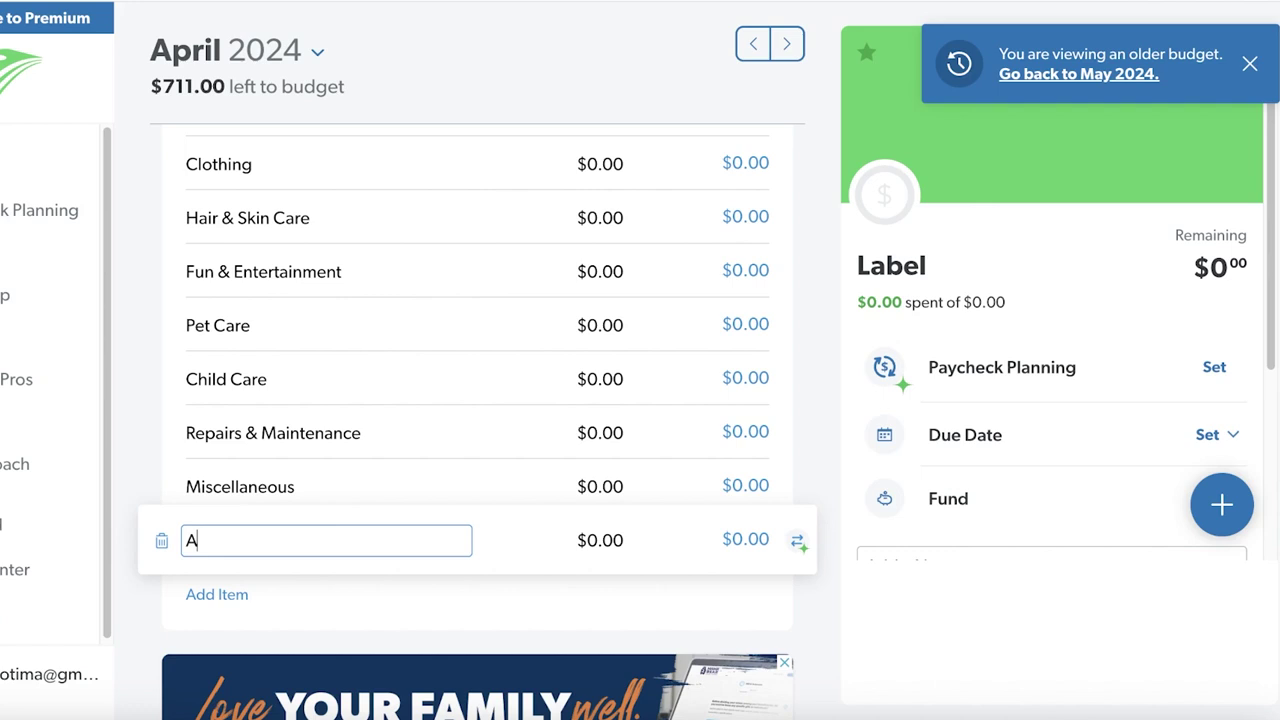
{"action": "key", "text": "BackSpace"}
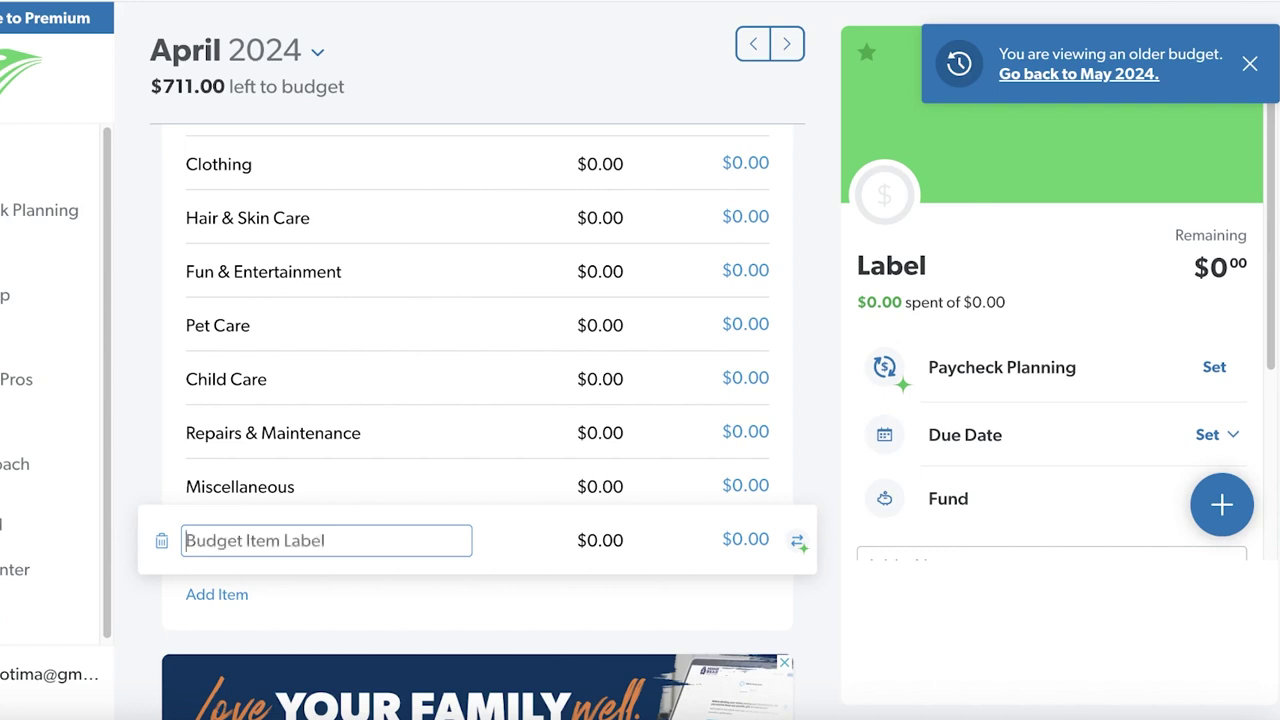
{"action": "type", "text": "Gold"}
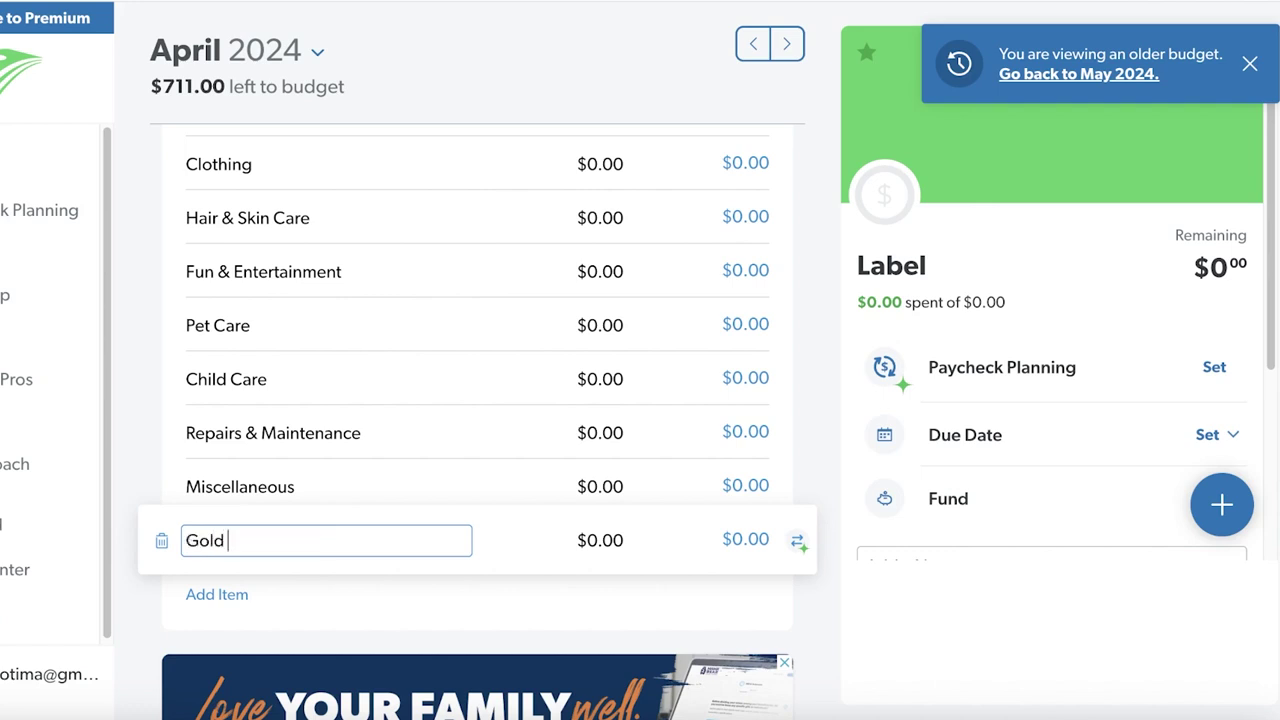
{"action": "key", "text": "BackSpace"}
{"action": "key", "text": "BackSpace"}
{"action": "key", "text": "BackSpace"}
{"action": "type", "text": "Engagement Party"}
{"action": "key", "text": "Tab"}
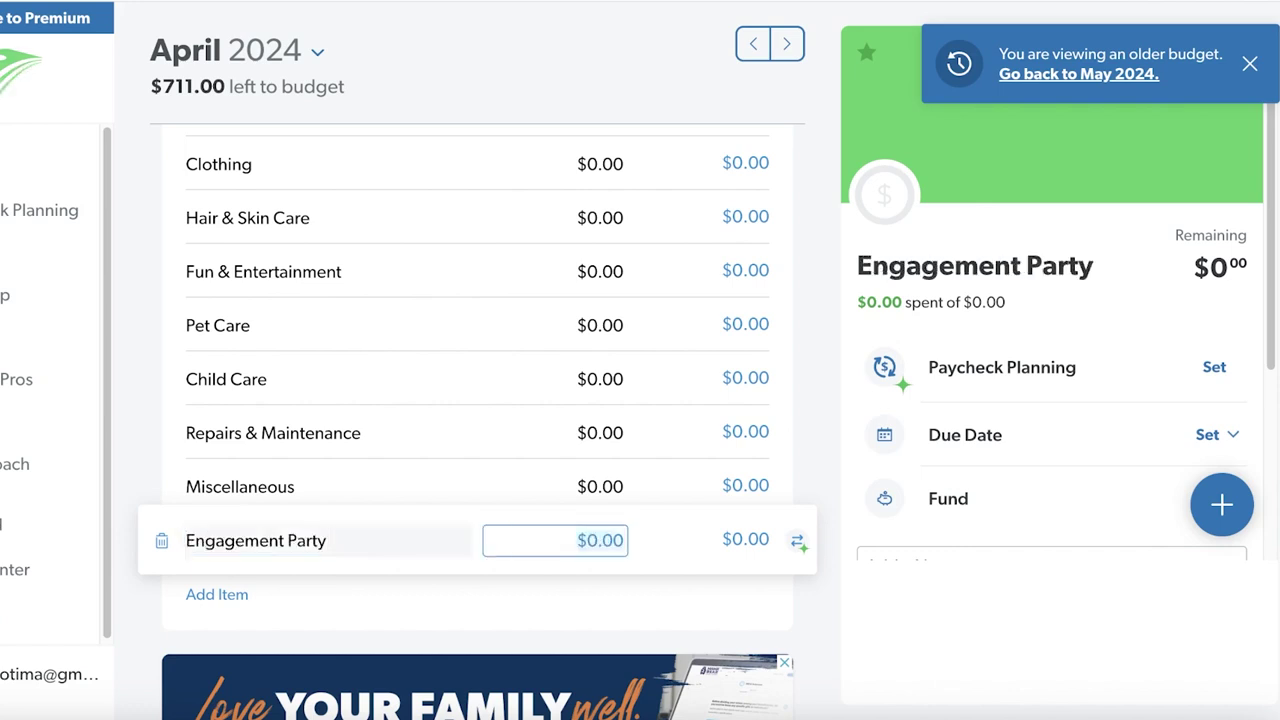
Rename the Engagement Party item to 'Home Decor'
{"action": "scroll", "coordinate": [329, 500], "scroll_direction": "up", "scroll_amount": 2}
{"action": "scroll", "coordinate": [329, 500], "scroll_direction": "down", "scroll_amount": 2}
{"action": "left_click", "coordinate": [367, 537]}
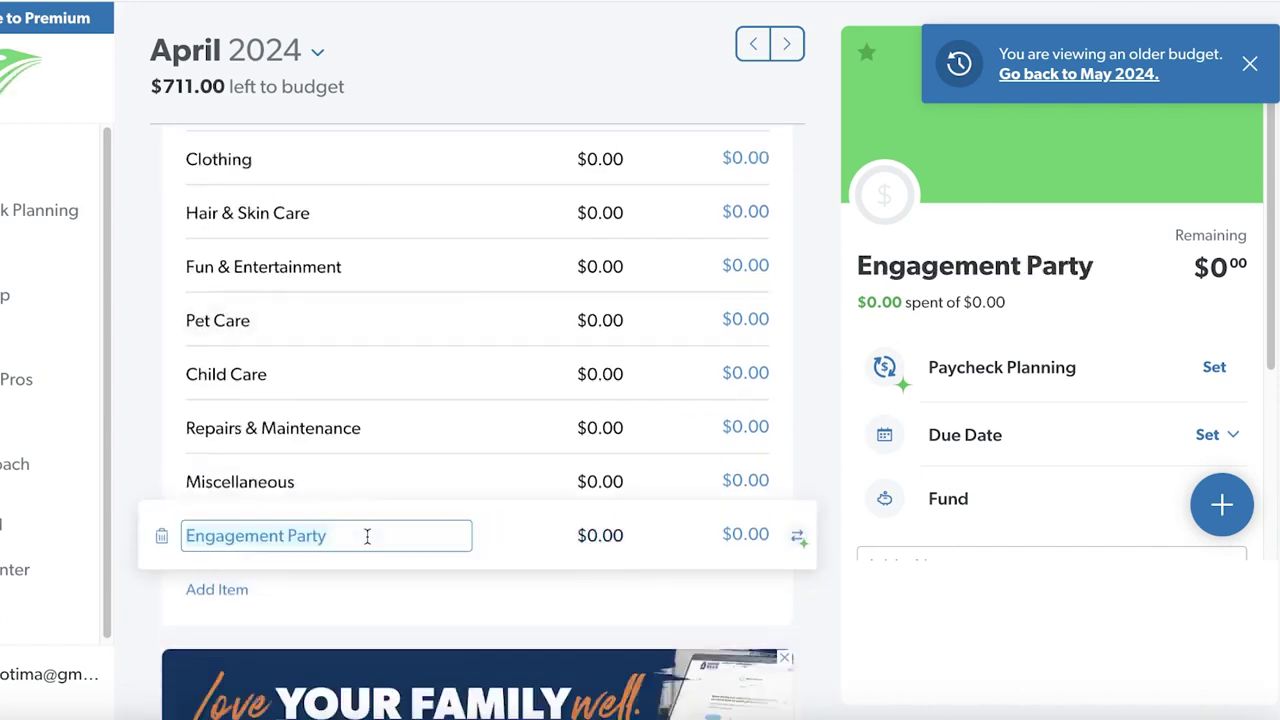
{"action": "key", "text": "BackSpace"}
{"action": "type", "text": "Decor"}
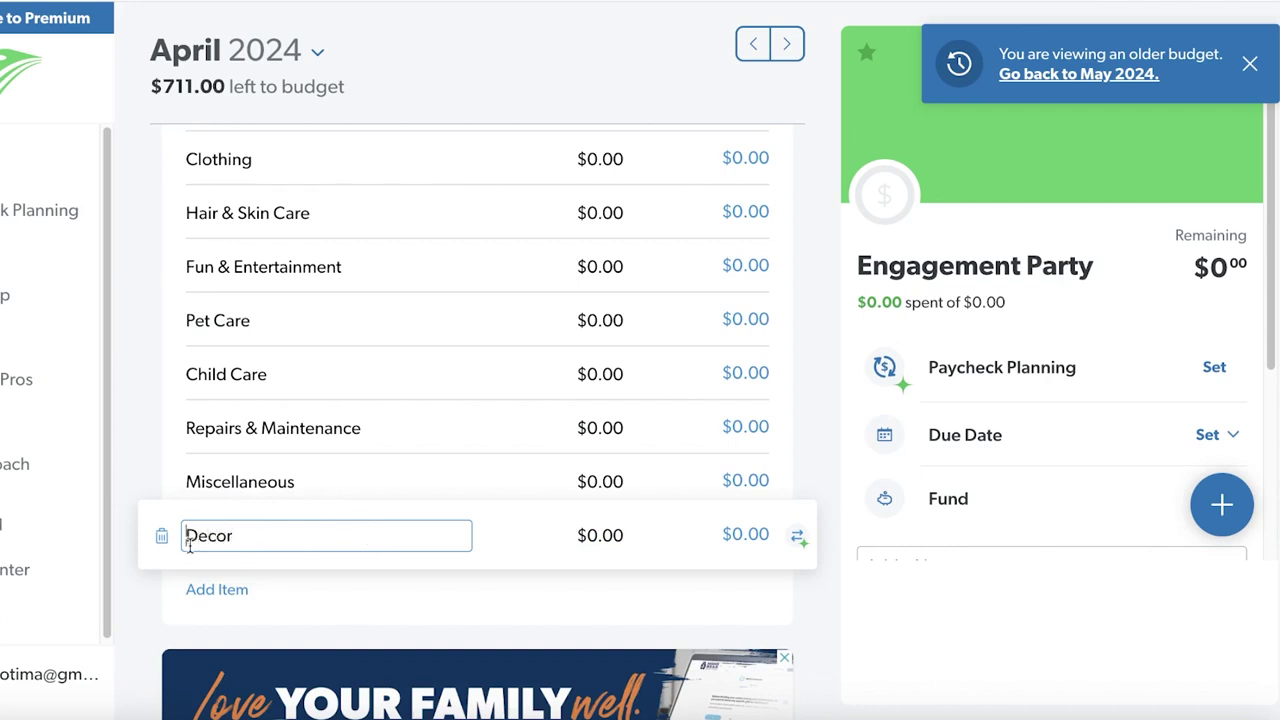
{"action": "type", "text": "Home"}
Leave Home Decor's planned amount at $0.00 and dismiss the older-budget notice
{"action": "scroll", "coordinate": [326, 300], "scroll_direction": "up", "scroll_amount": 3}
{"action": "scroll", "coordinate": [331, 315], "scroll_direction": "down", "scroll_amount": 1}
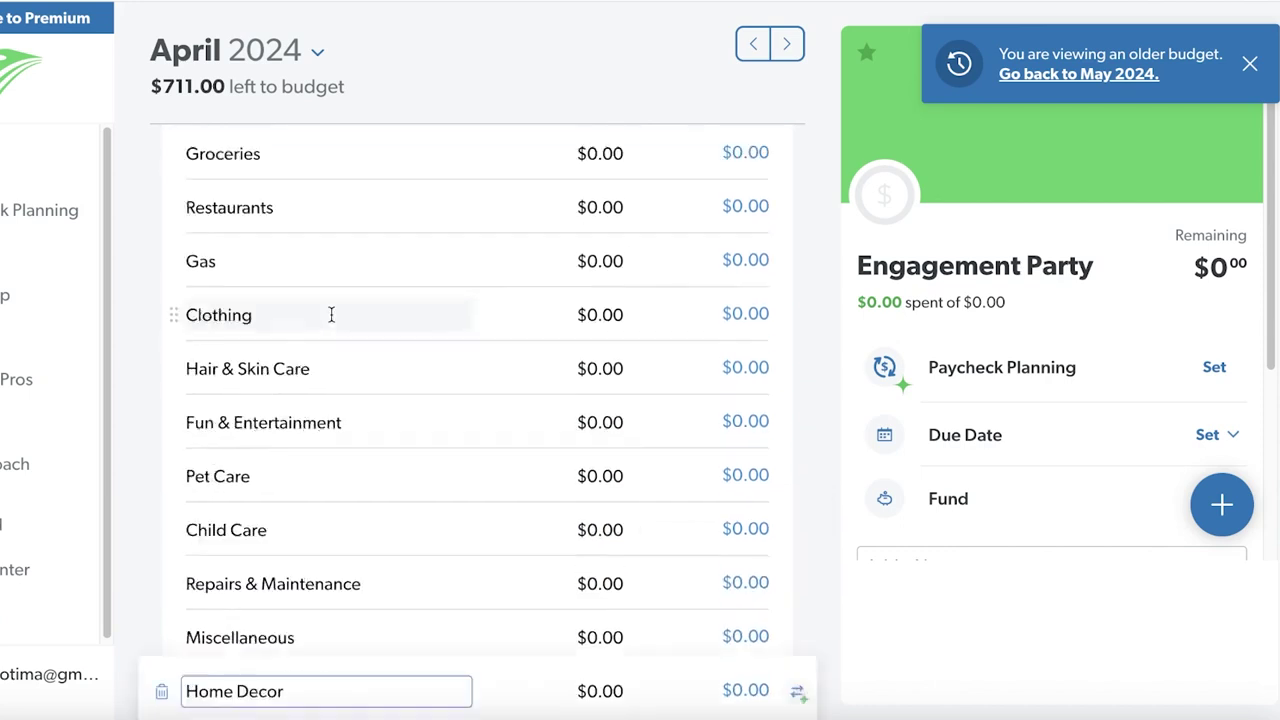
{"action": "scroll", "coordinate": [331, 315], "scroll_direction": "down", "scroll_amount": 3}
{"action": "left_click", "coordinate": [610, 440]}
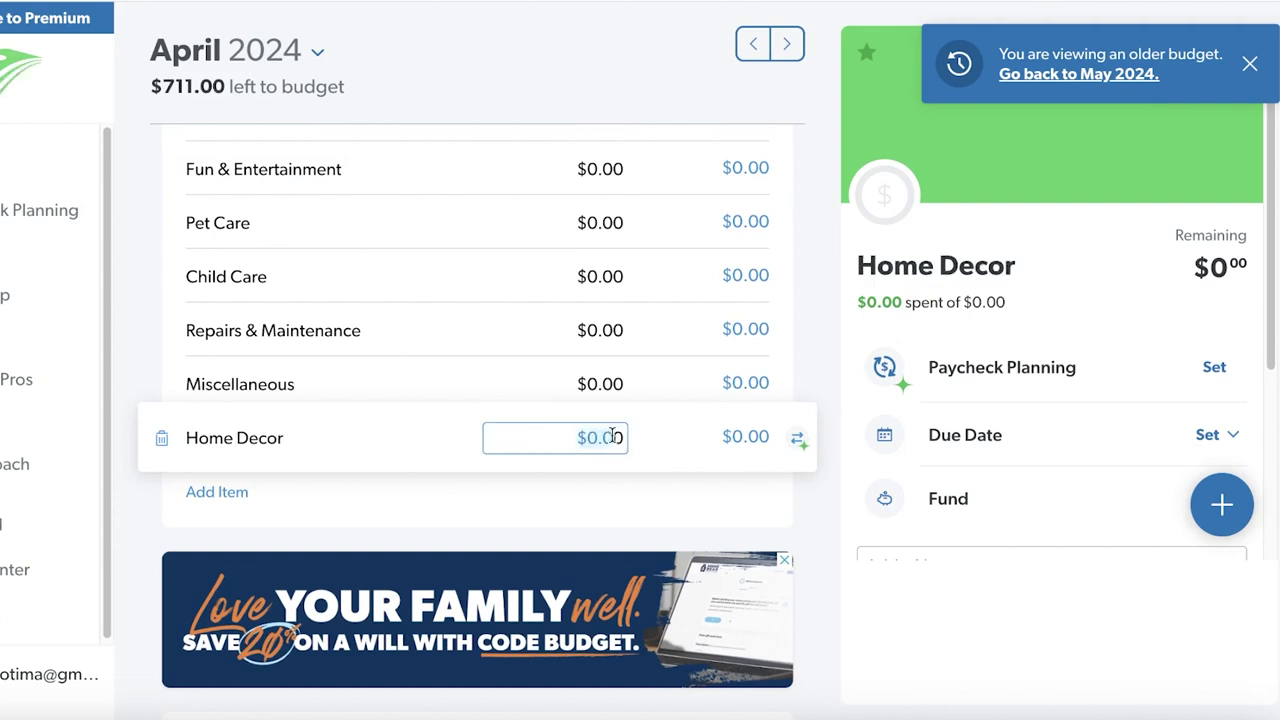
{"action": "scroll", "coordinate": [612, 435], "scroll_direction": "up", "scroll_amount": 2}
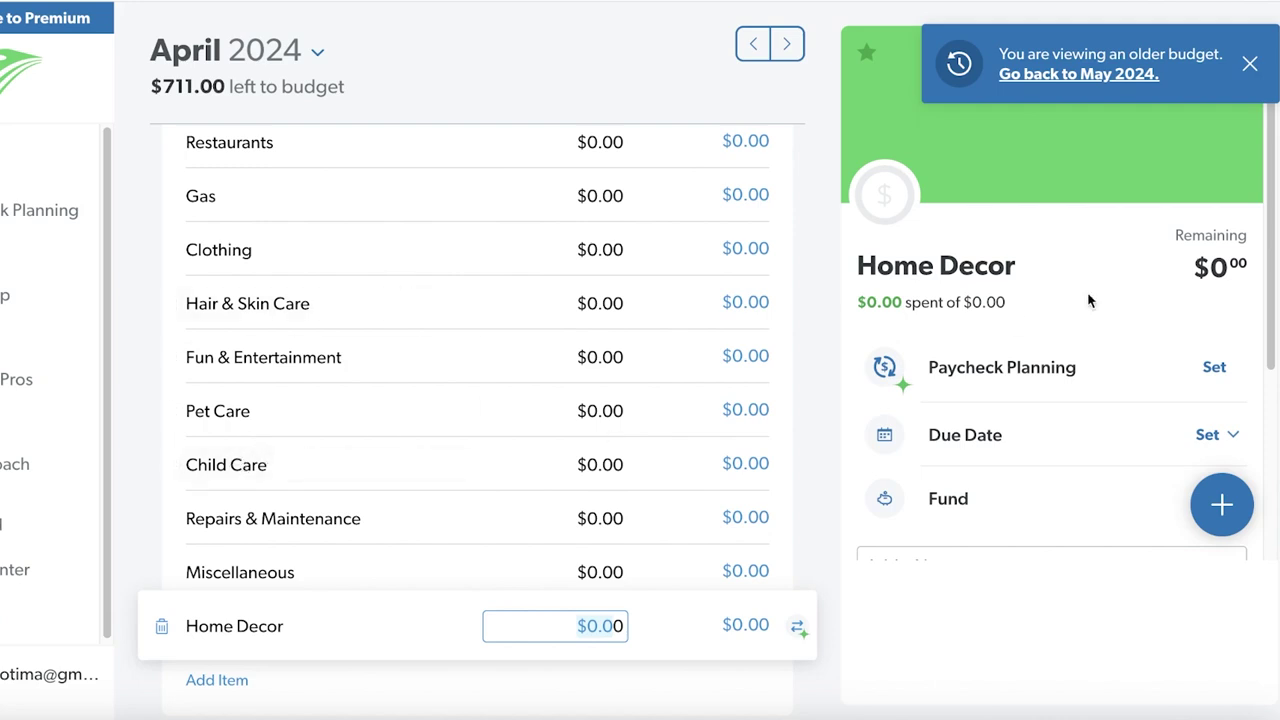
{"action": "left_click", "coordinate": [1249, 63]}
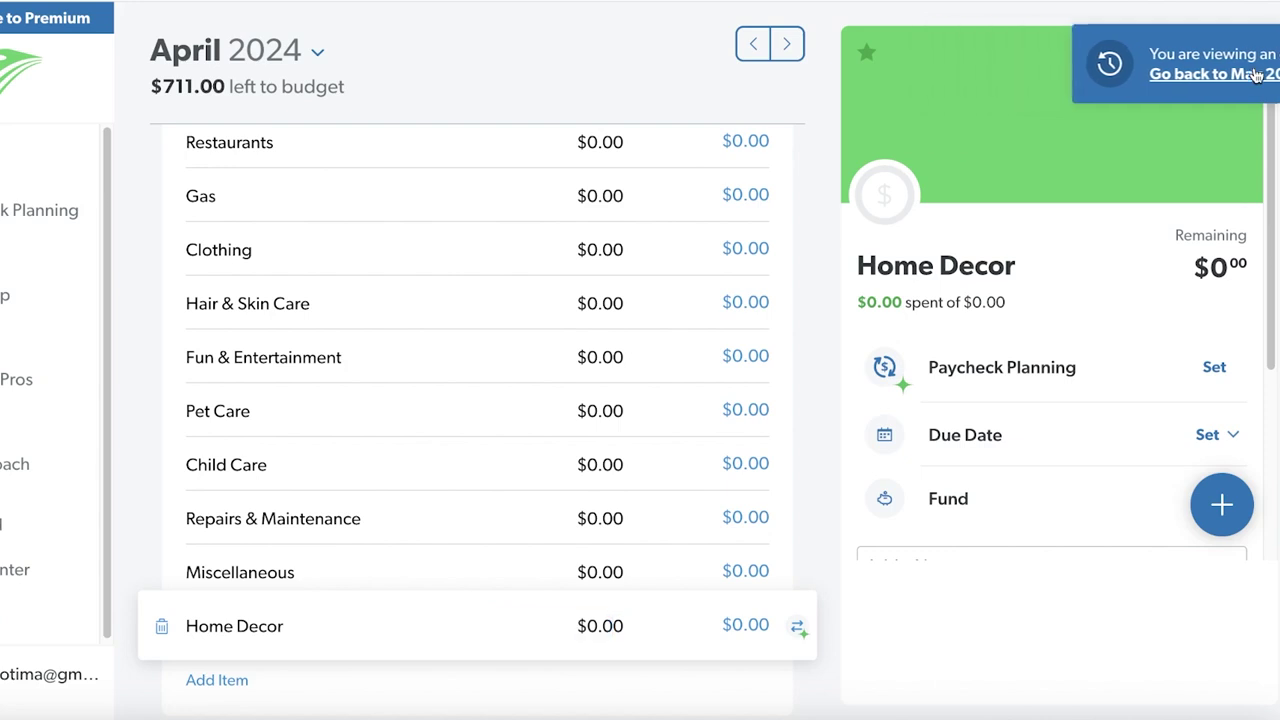
Close the Home Decor details and add a new Untitled budget group
{"action": "scroll", "coordinate": [597, 262], "scroll_direction": "up", "scroll_amount": 2}
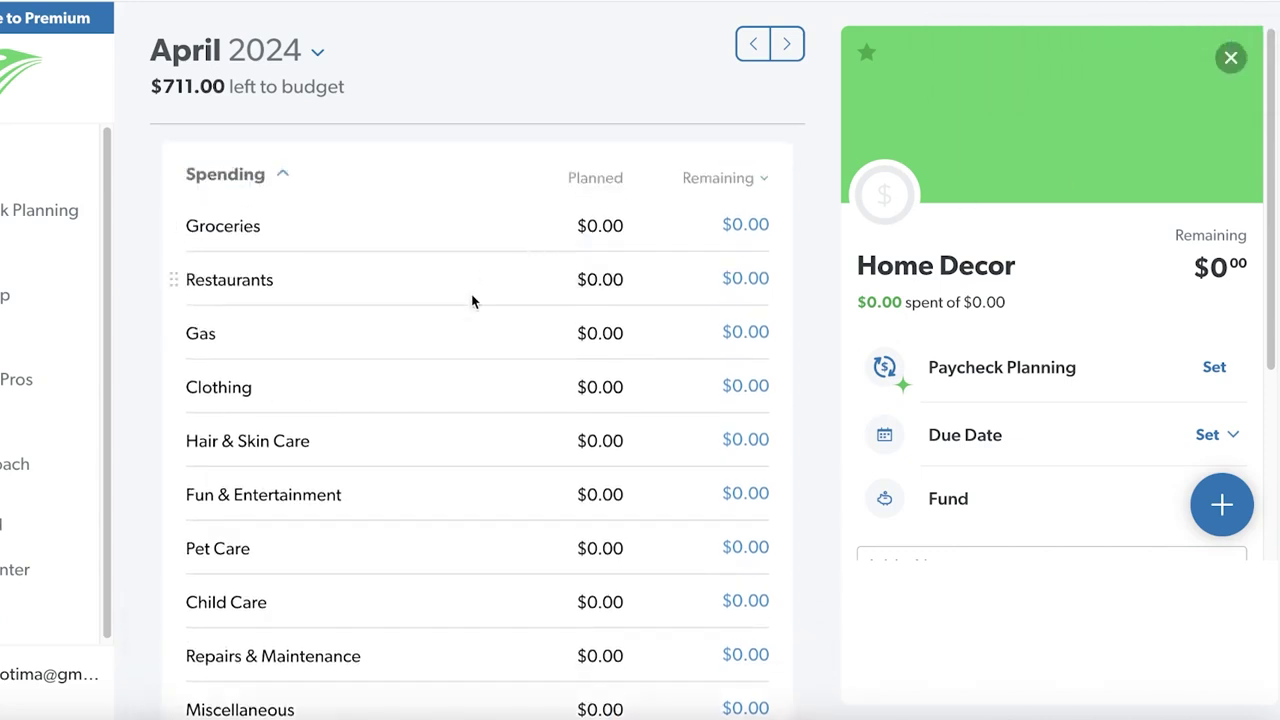
{"action": "scroll", "coordinate": [438, 315], "scroll_direction": "down", "scroll_amount": 5}
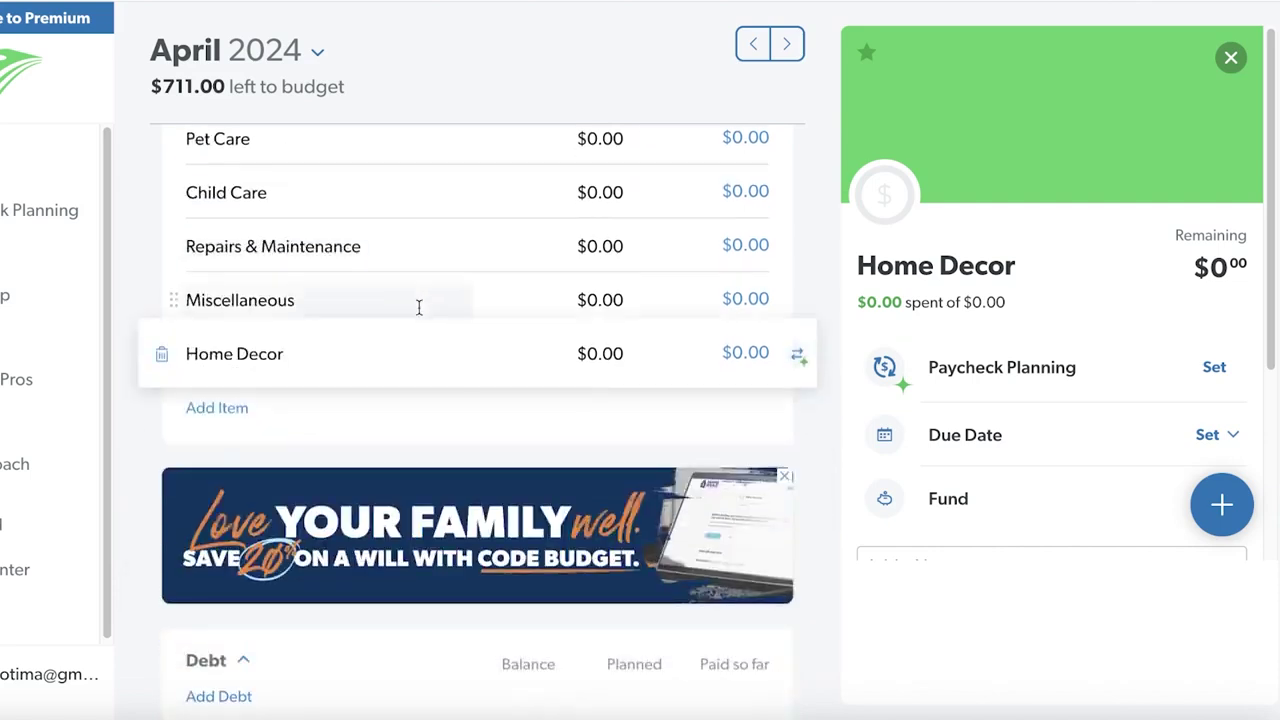
{"action": "scroll", "coordinate": [419, 310], "scroll_direction": "up", "scroll_amount": 1}
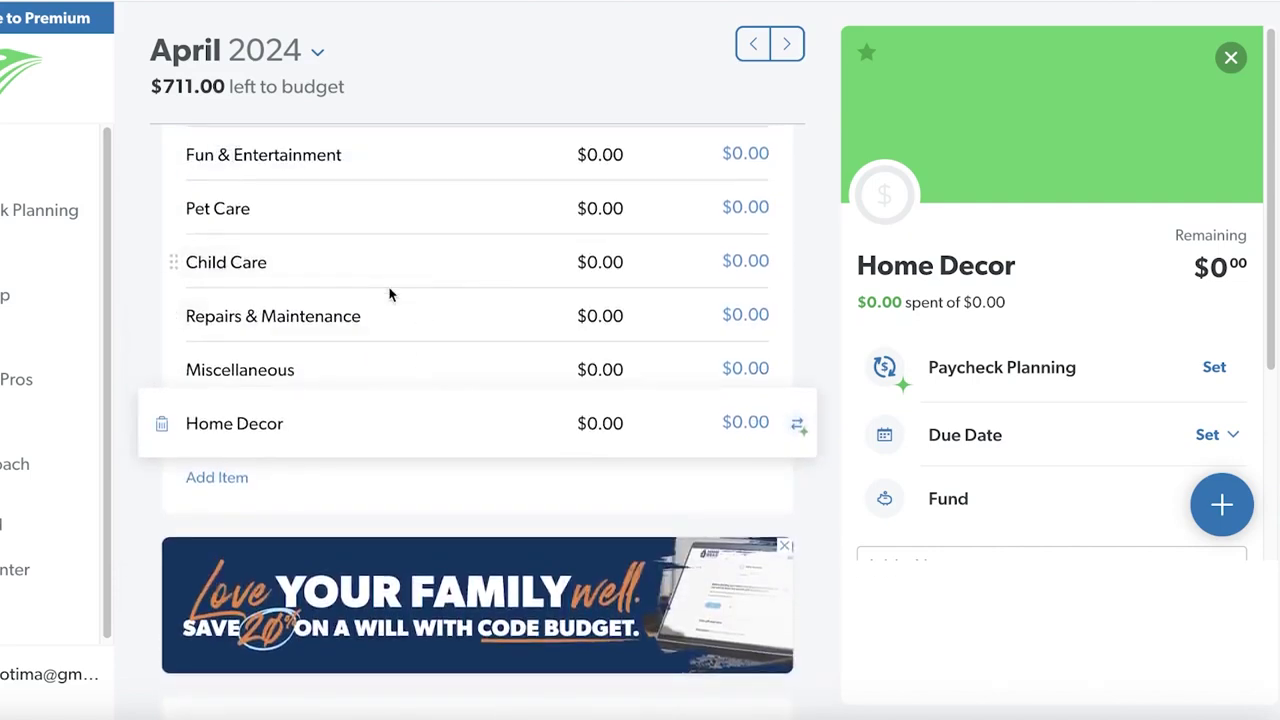
{"action": "scroll", "coordinate": [390, 294], "scroll_direction": "down", "scroll_amount": 5}
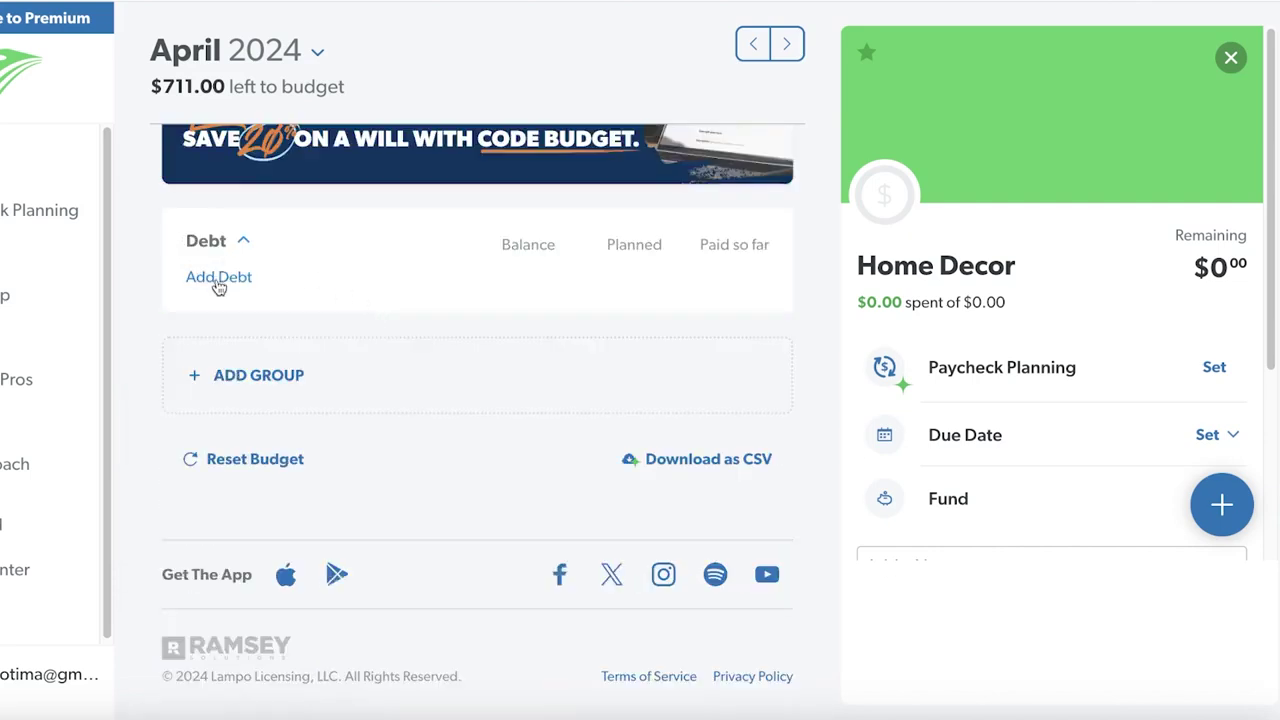
{"action": "left_click", "coordinate": [256, 368]}
{"action": "left_click", "coordinate": [257, 377]}
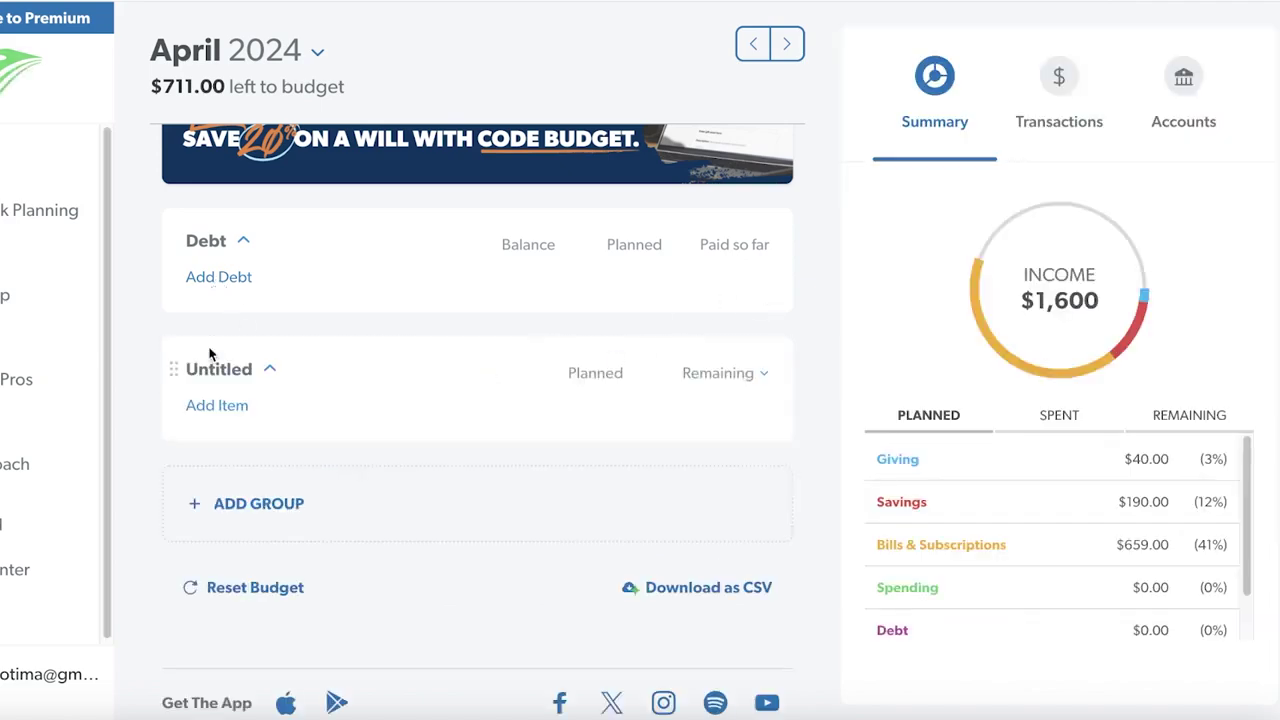
Collapse the Income for April and Savings groups
{"action": "scroll", "coordinate": [346, 350], "scroll_direction": "up", "scroll_amount": 15}
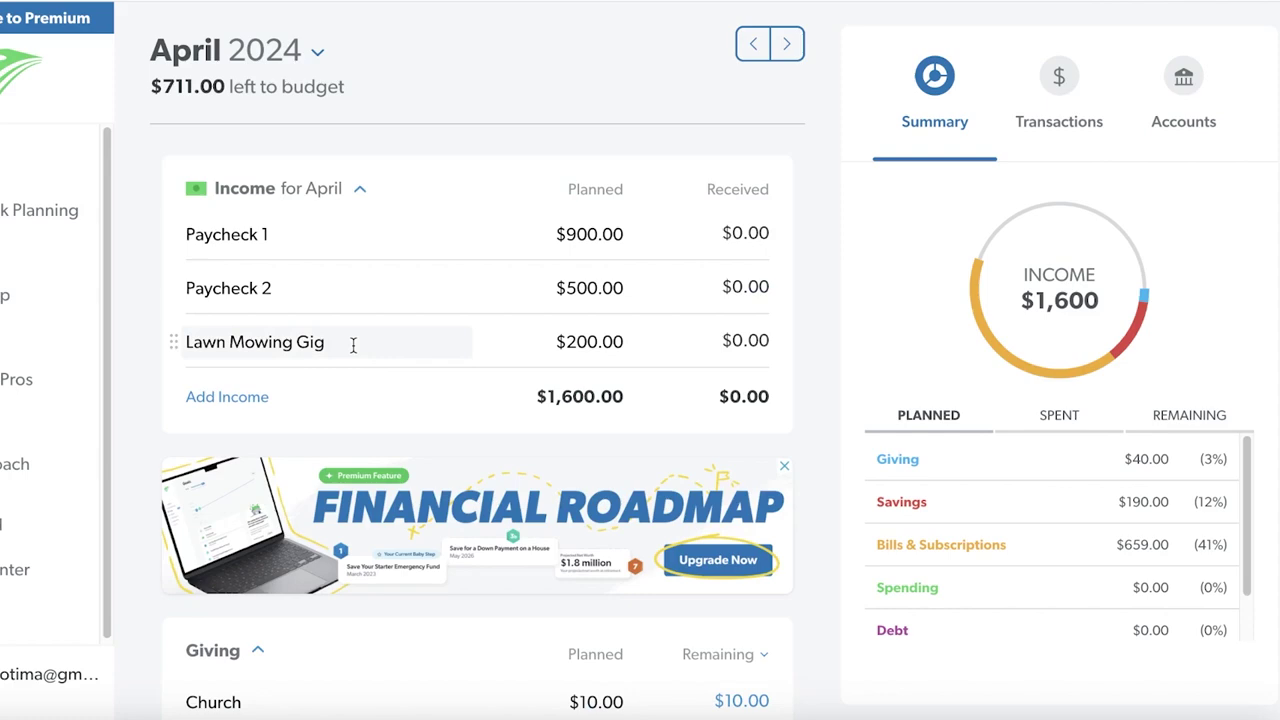
{"action": "left_click", "coordinate": [360, 190]}
{"action": "left_click", "coordinate": [200, 441]}
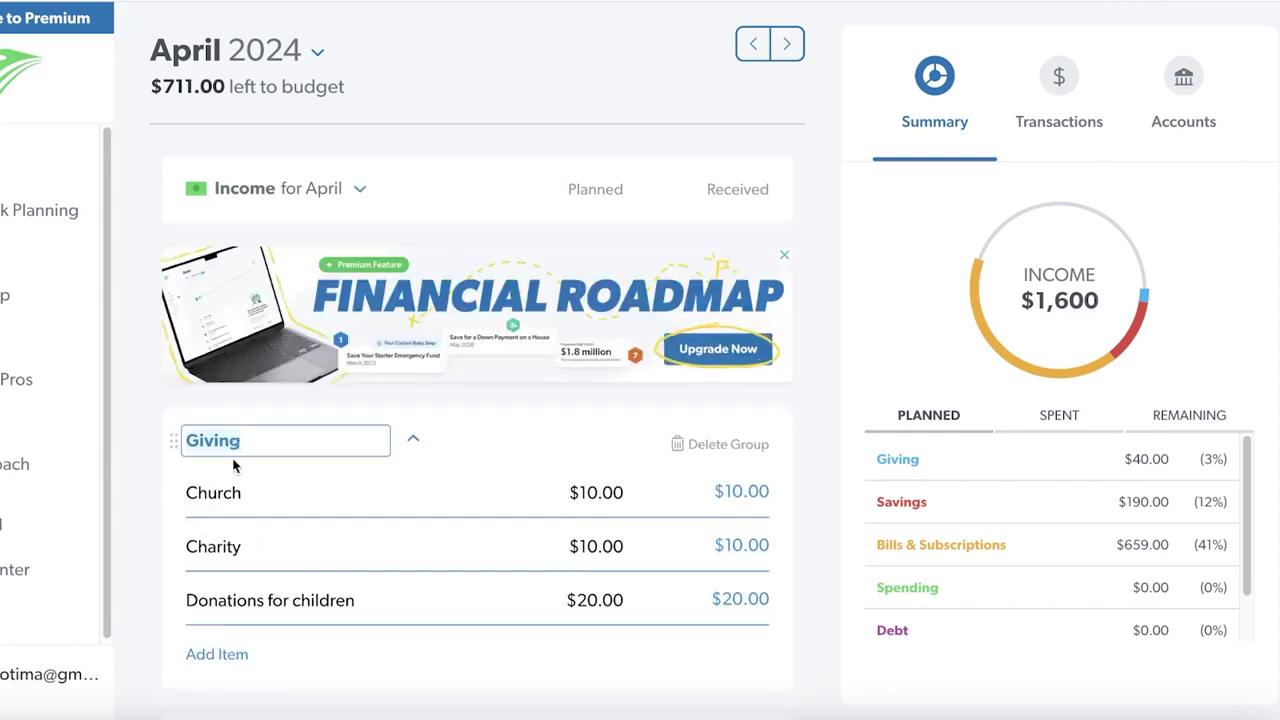
{"action": "scroll", "coordinate": [410, 379], "scroll_direction": "down", "scroll_amount": 3}
{"action": "left_click", "coordinate": [267, 482]}
Bring up the Reset Budget options at the bottom of the budget
{"action": "scroll", "coordinate": [305, 456], "scroll_direction": "down", "scroll_amount": 12}
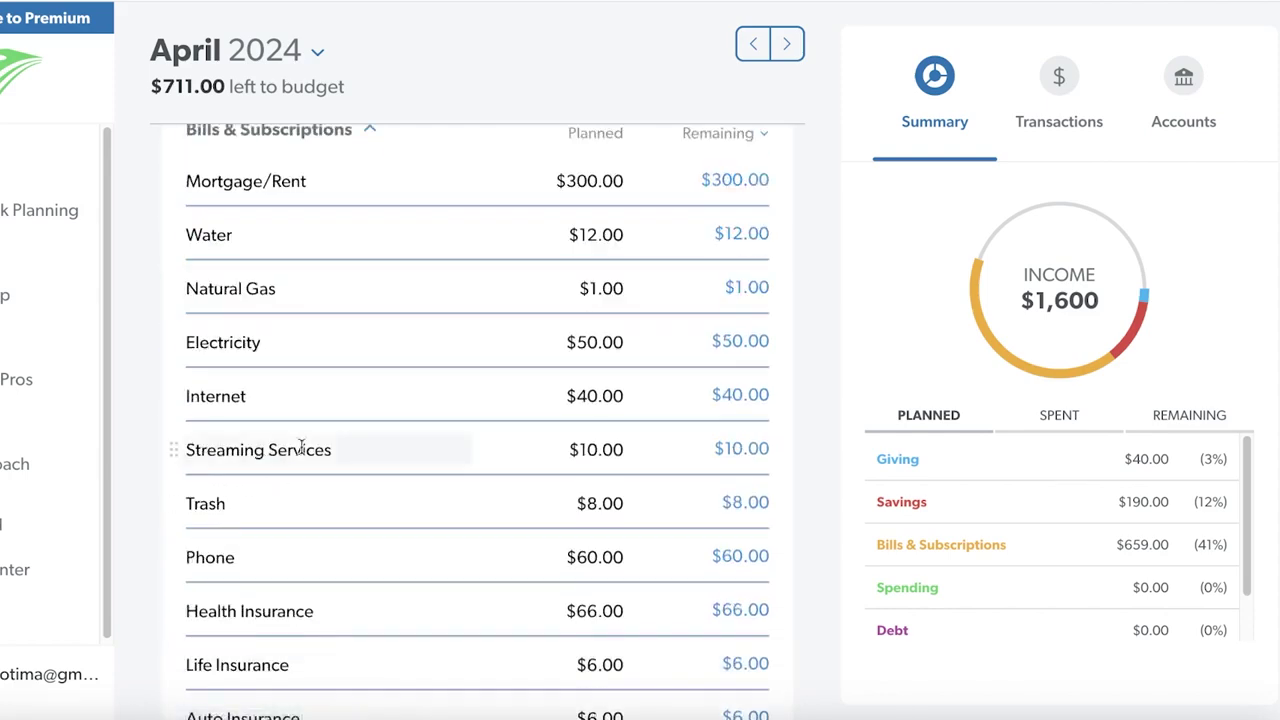
{"action": "scroll", "coordinate": [303, 456], "scroll_direction": "down", "scroll_amount": 10}
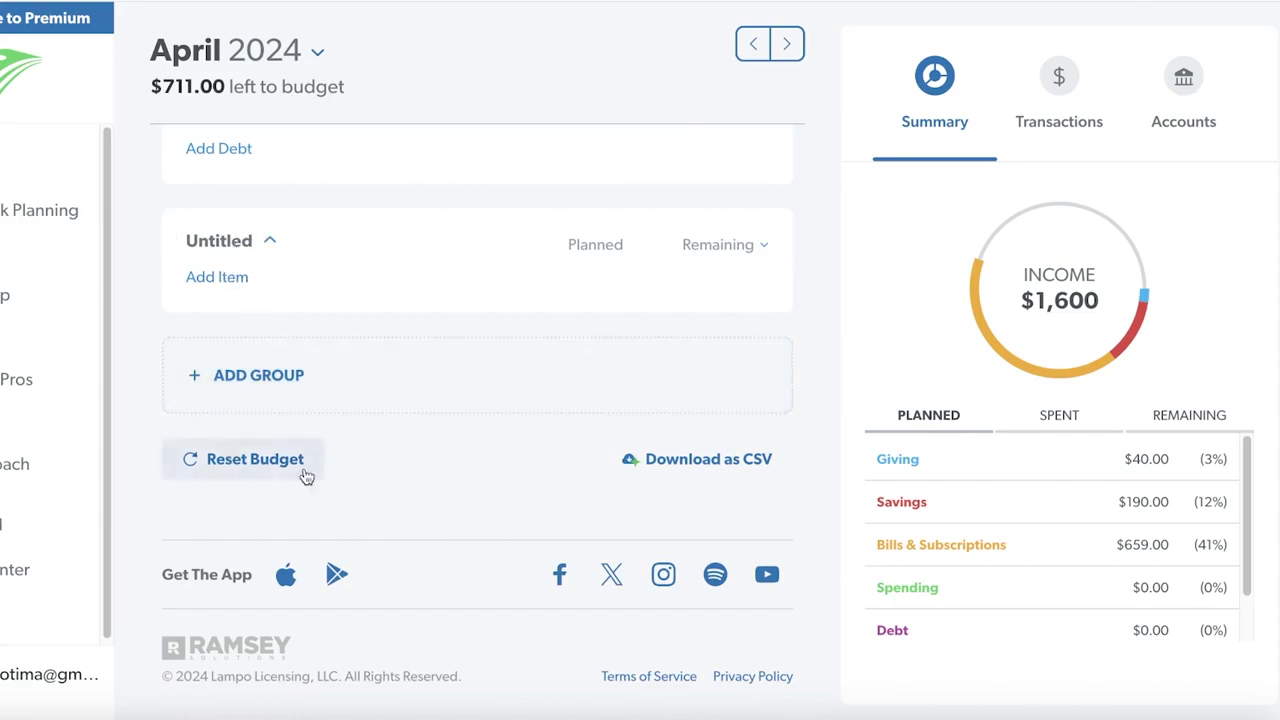
{"action": "scroll", "coordinate": [394, 457], "scroll_direction": "up", "scroll_amount": 20}
{"action": "scroll", "coordinate": [400, 322], "scroll_direction": "down", "scroll_amount": 20}
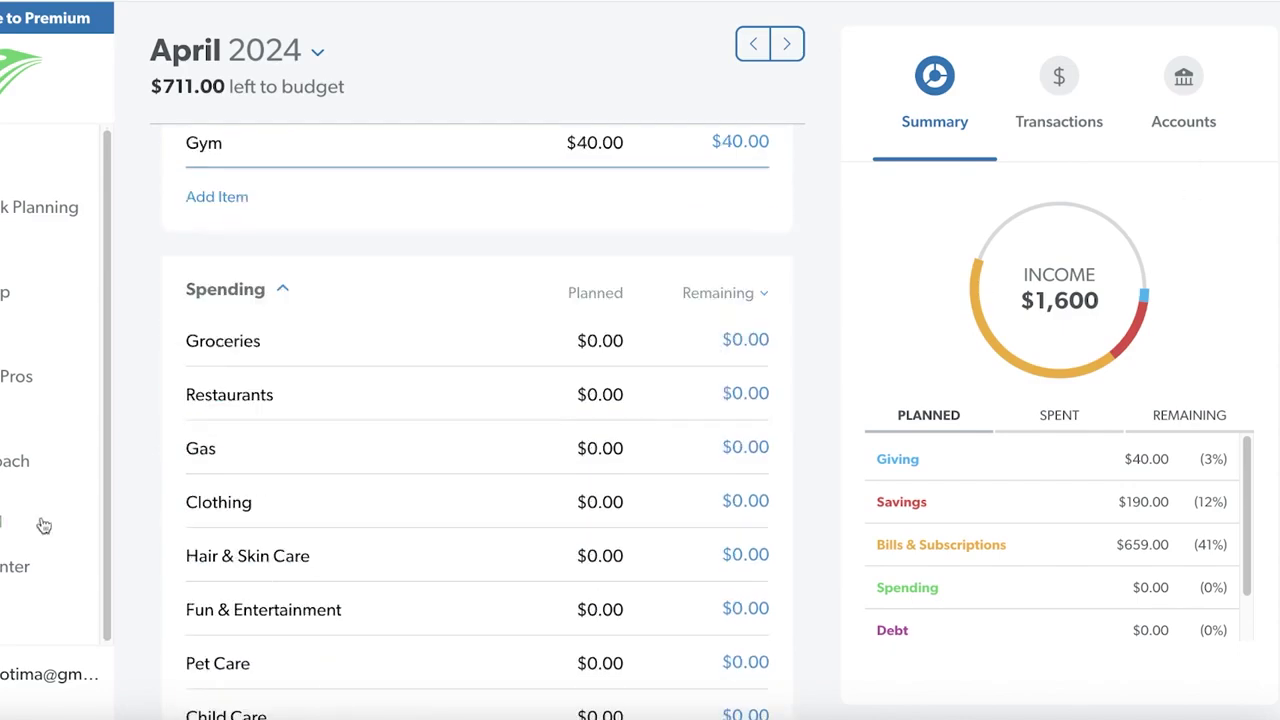
{"action": "scroll", "coordinate": [688, 355], "scroll_direction": "down", "scroll_amount": 5}
{"action": "scroll", "coordinate": [686, 365], "scroll_direction": "up", "scroll_amount": 15}
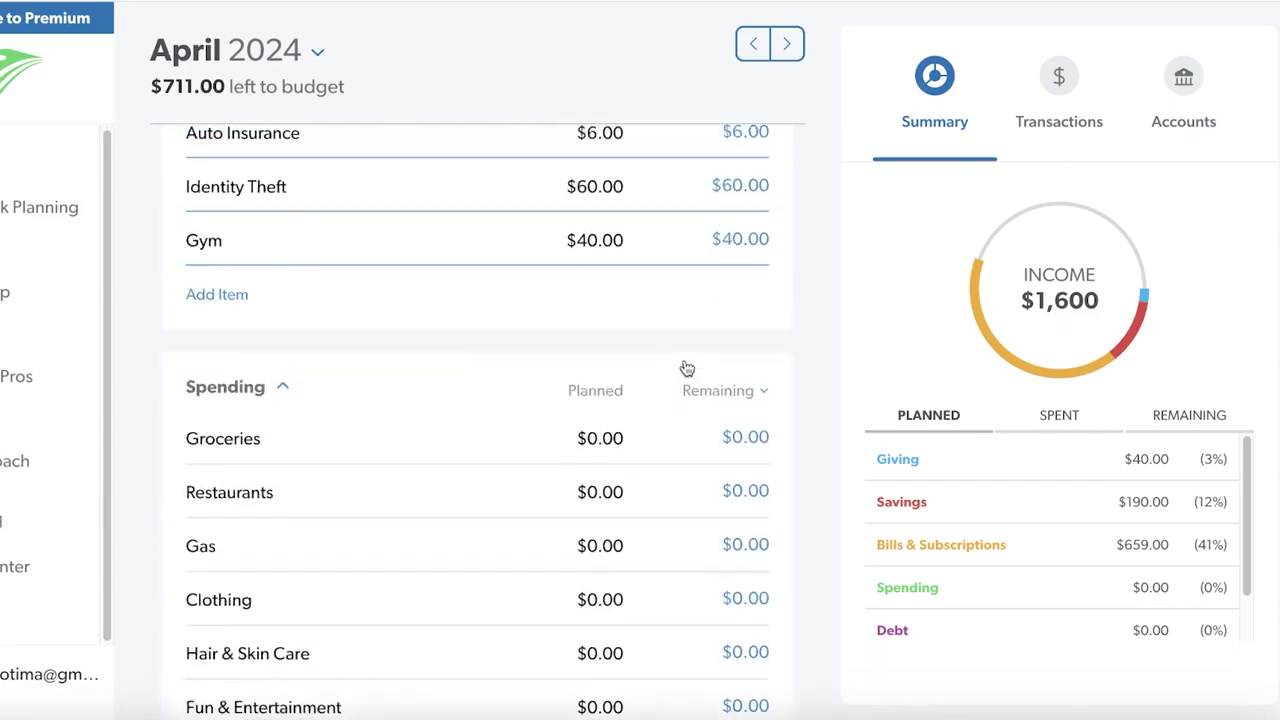
{"action": "scroll", "coordinate": [686, 370], "scroll_direction": "down", "scroll_amount": 11}
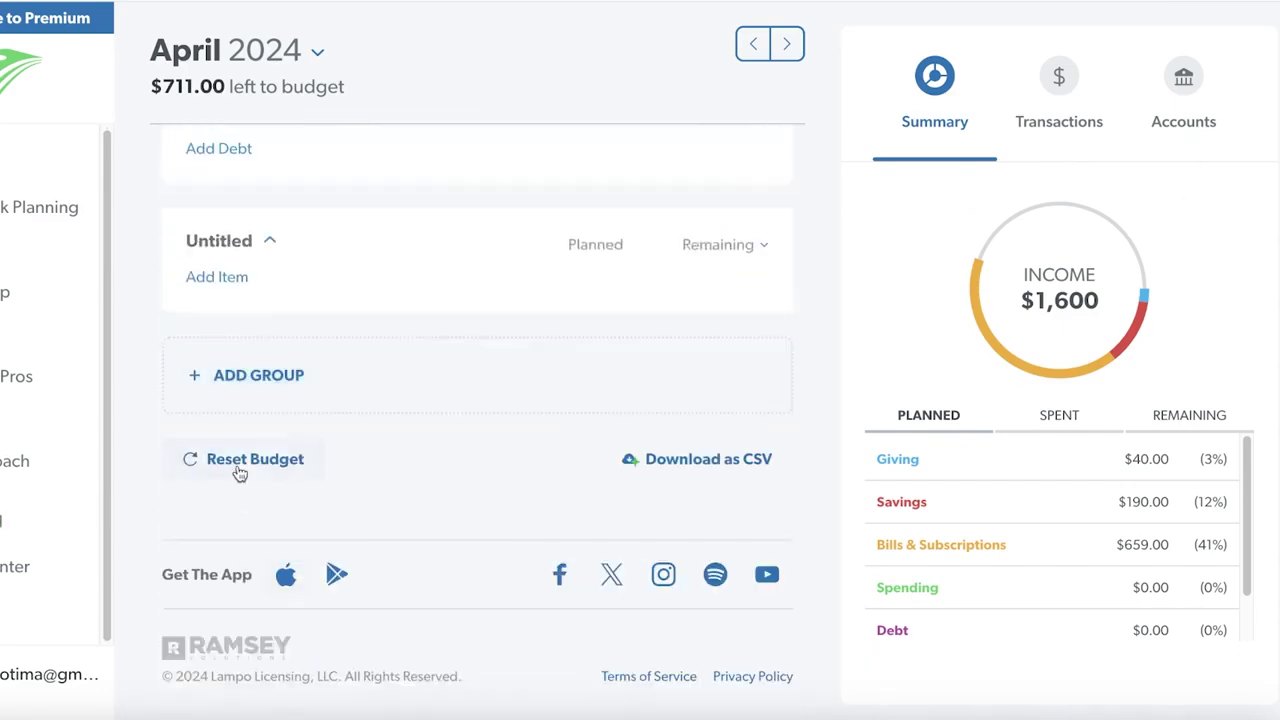
{"action": "left_click", "coordinate": [240, 466]}
Reset the April budget with 'Make my planned amounts $0.00' and confirm
{"action": "left_click", "coordinate": [615, 330]}
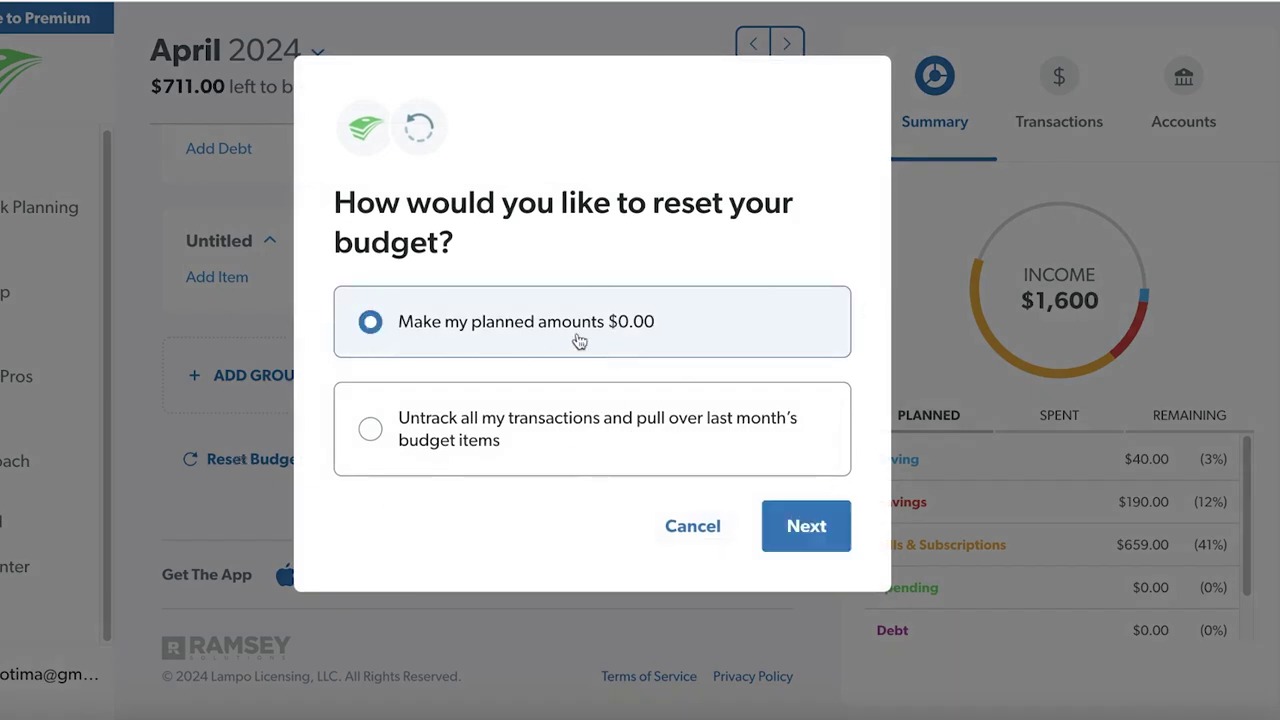
{"action": "left_click", "coordinate": [800, 541]}
{"action": "left_click", "coordinate": [806, 360]}
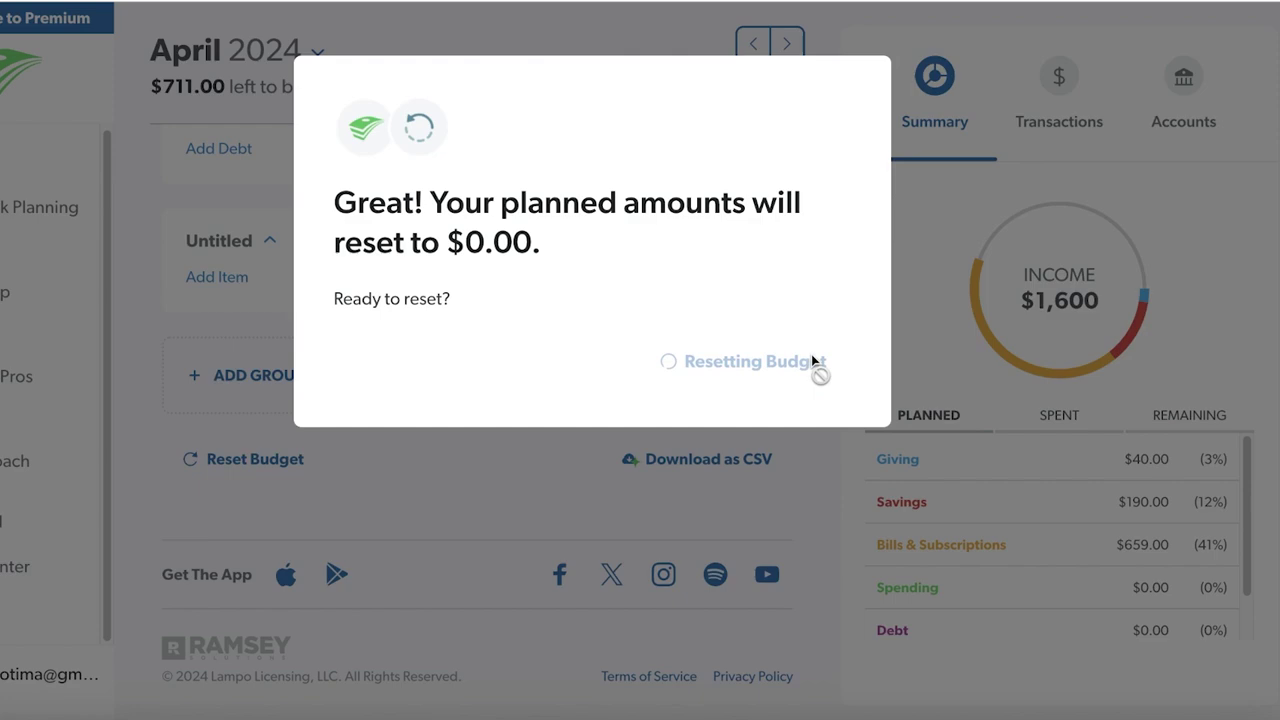
{"action": "left_click", "coordinate": [803, 320]}
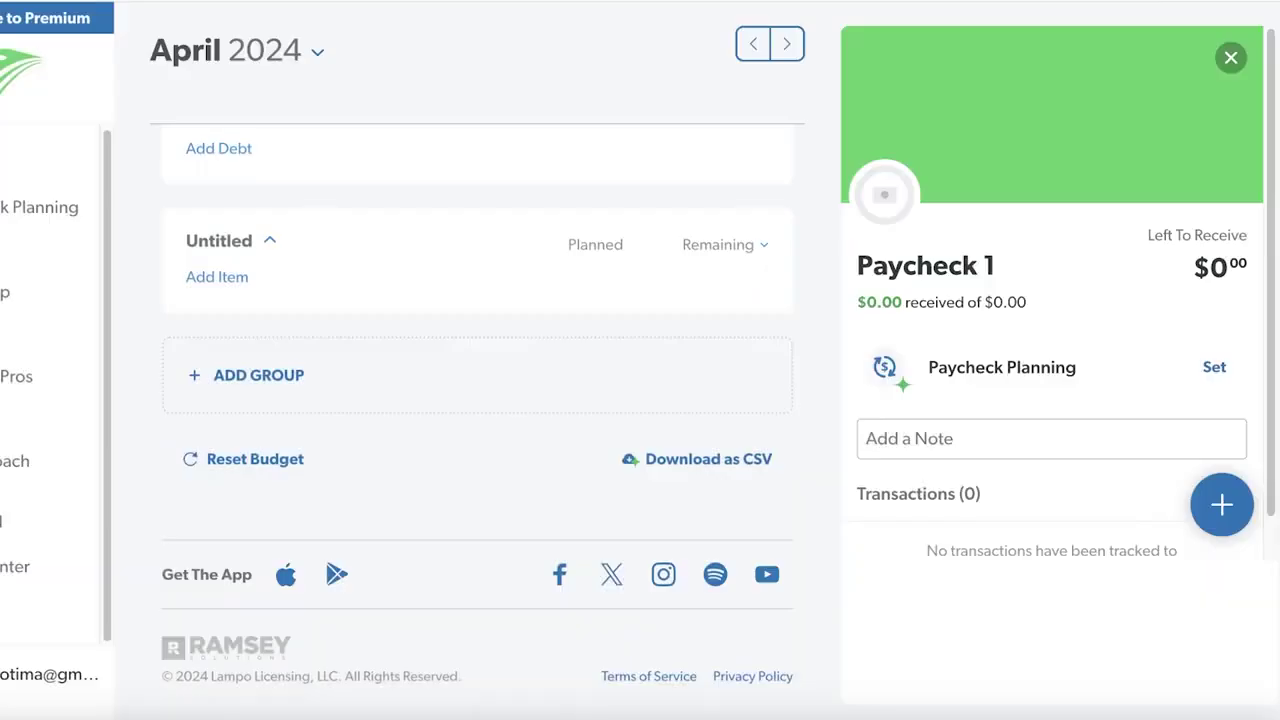
Close the Paycheck 1 details and review the reset budget with every amount at $0.00
{"action": "scroll", "coordinate": [408, 371], "scroll_direction": "up", "scroll_amount": 10}
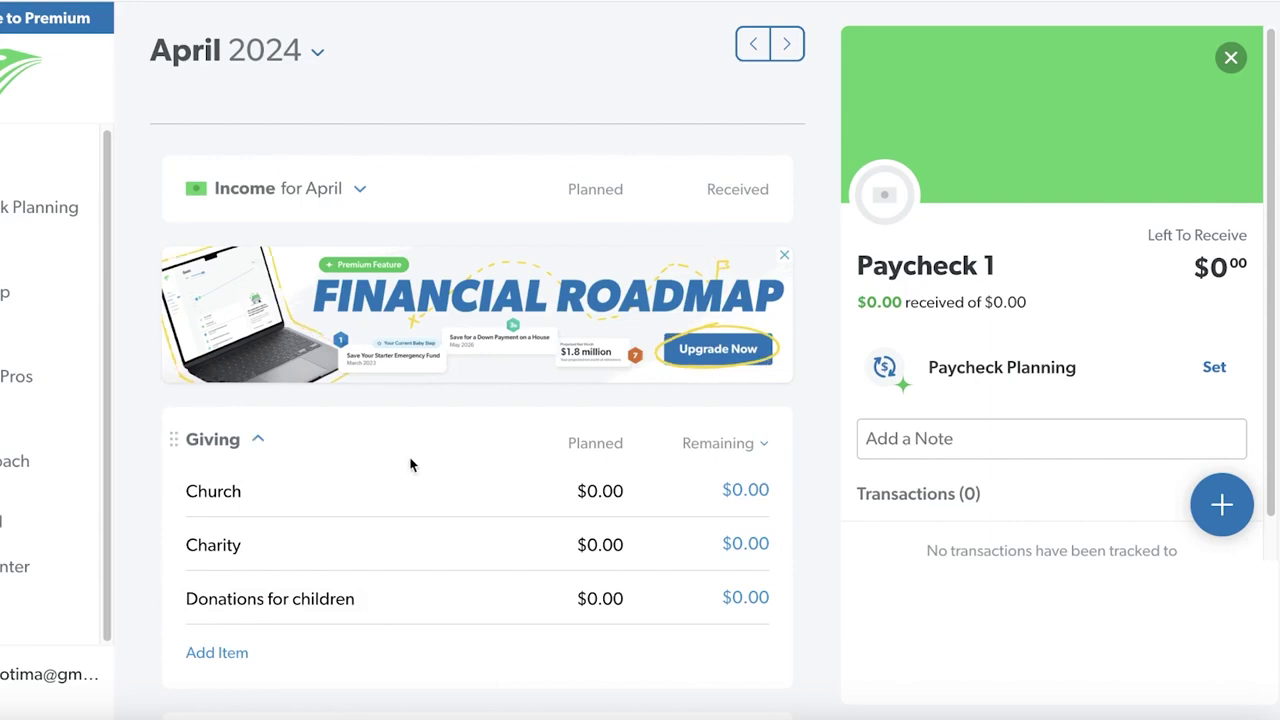
{"action": "left_click", "coordinate": [300, 213]}
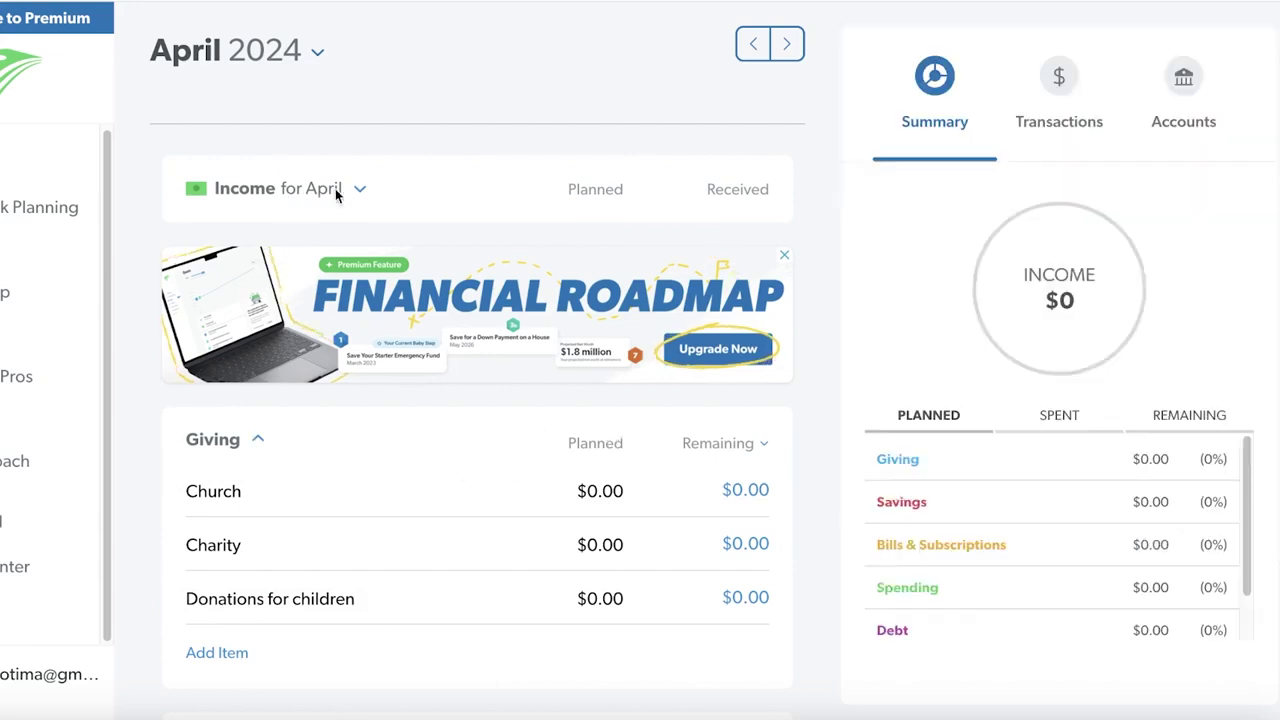
{"action": "scroll", "coordinate": [532, 356], "scroll_direction": "down", "scroll_amount": 3}
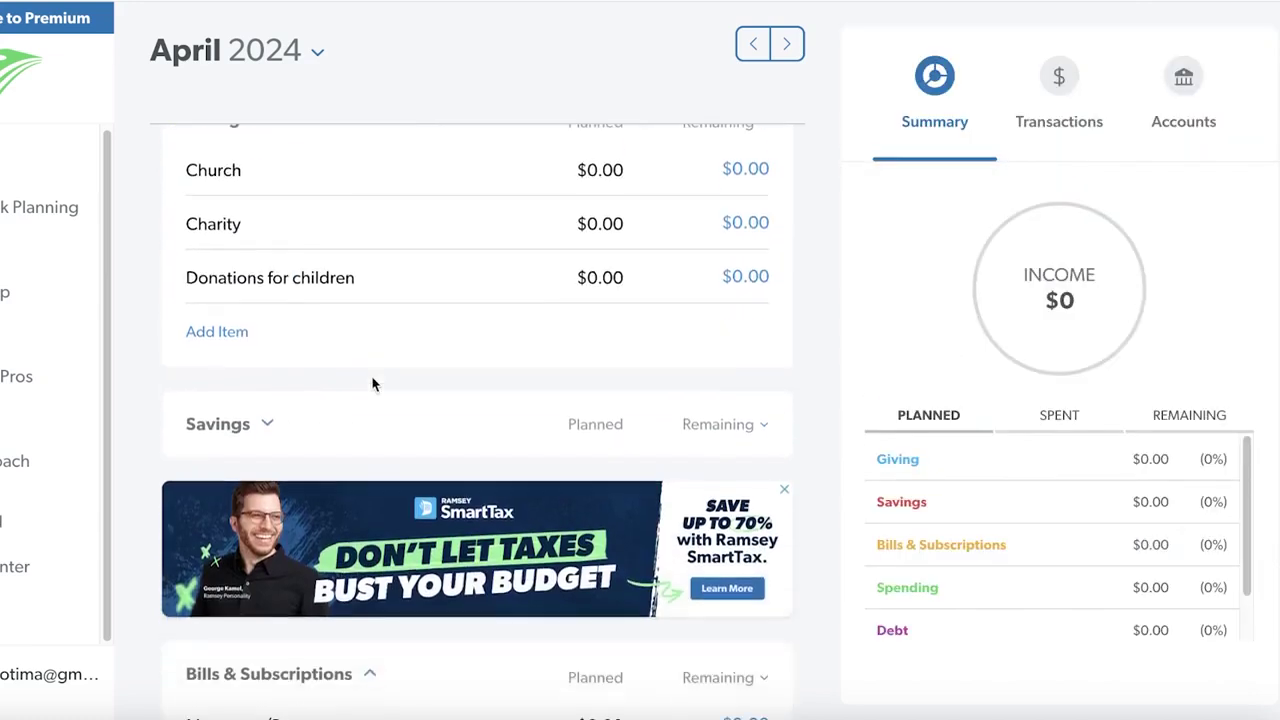
{"action": "scroll", "coordinate": [317, 260], "scroll_direction": "down", "scroll_amount": 4}
{"action": "scroll", "coordinate": [289, 366], "scroll_direction": "down", "scroll_amount": 12}
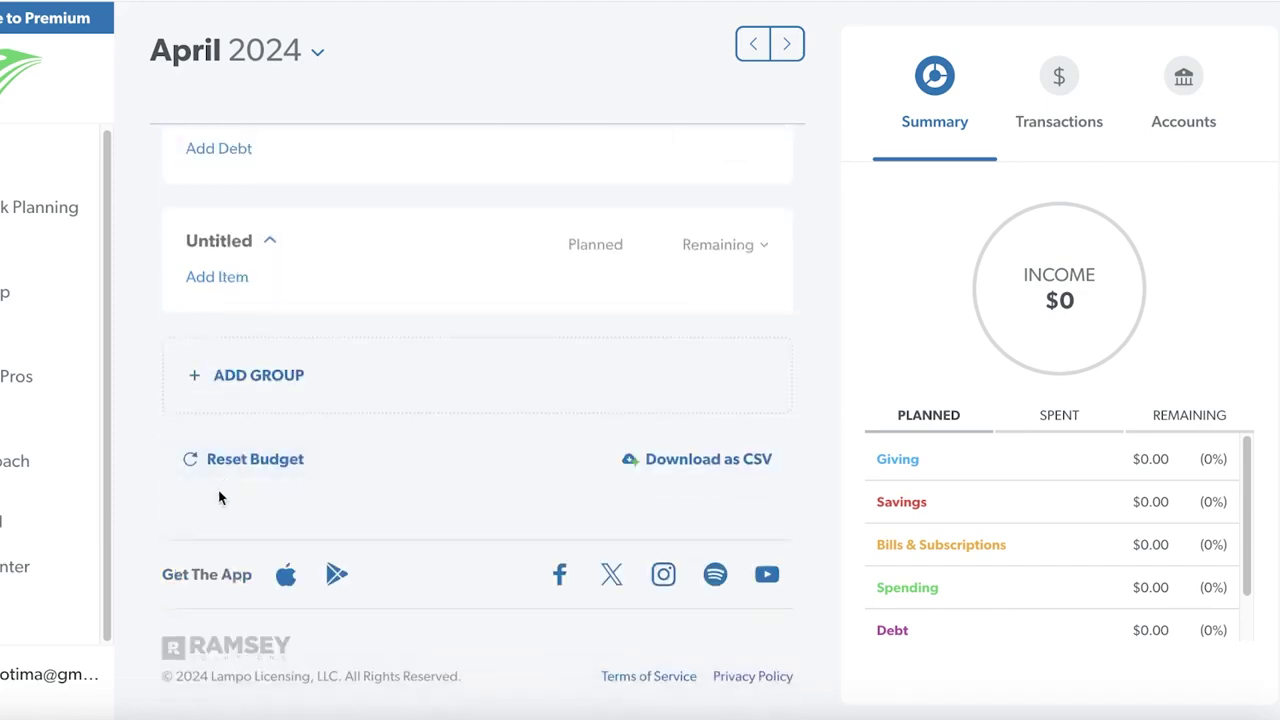
{"action": "scroll", "coordinate": [240, 371], "scroll_direction": "up", "scroll_amount": 7}
{"action": "scroll", "coordinate": [137, 540], "scroll_direction": "up", "scroll_amount": 10}
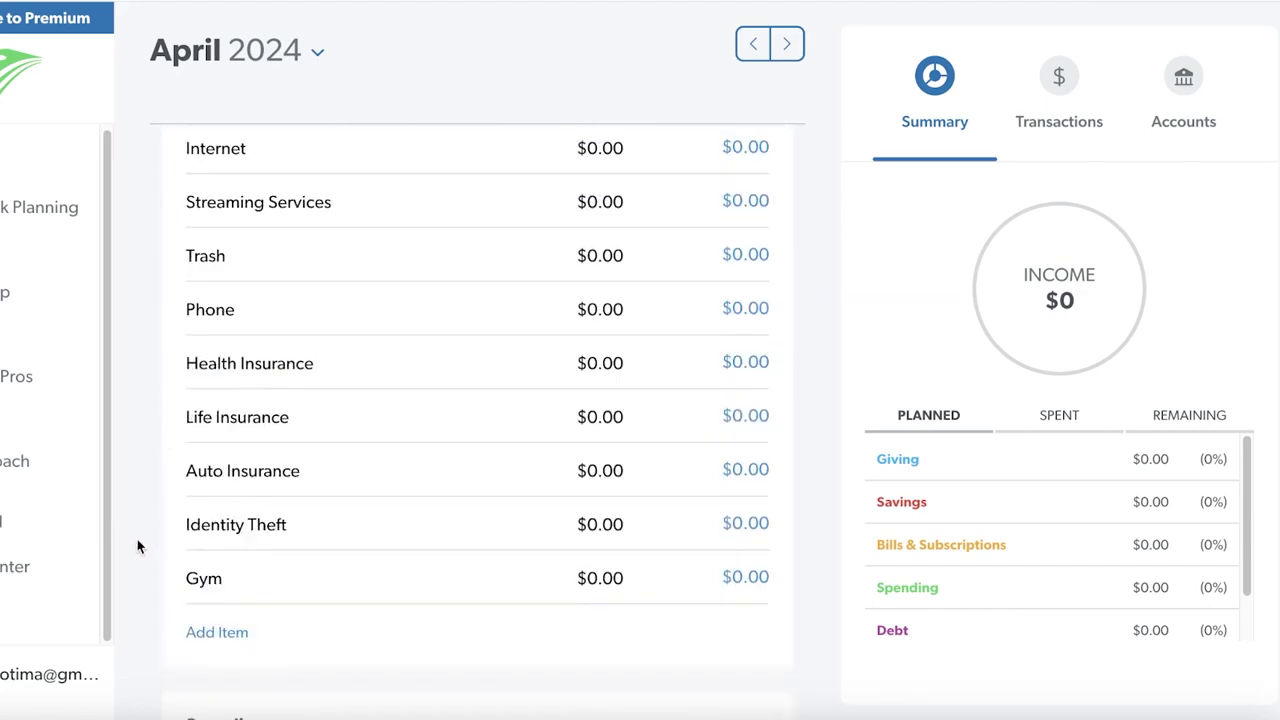